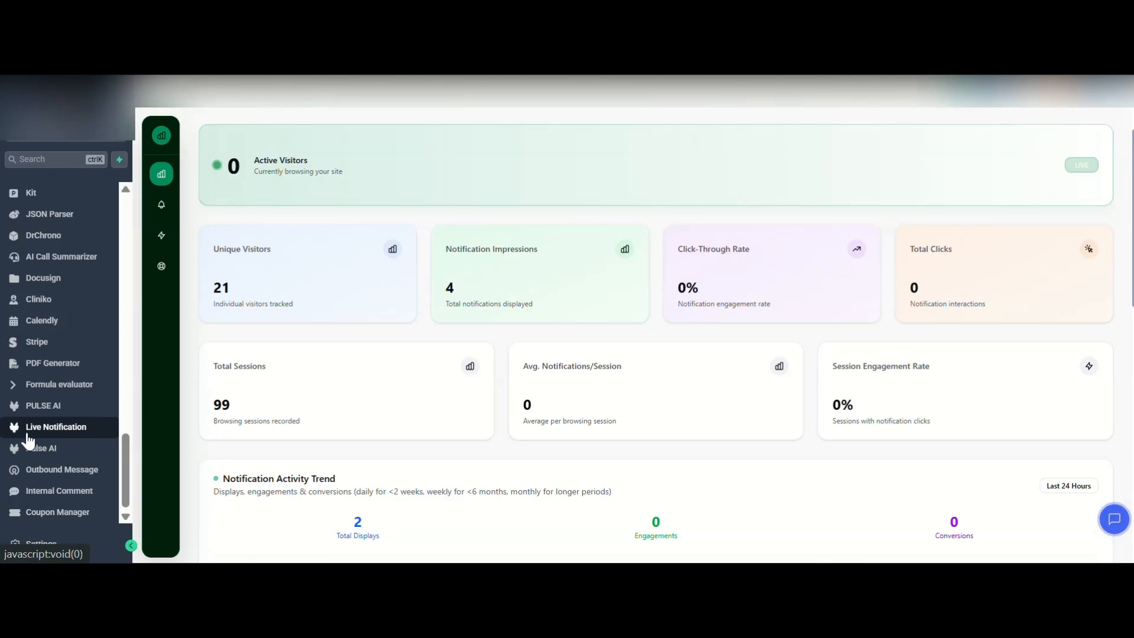
Review the dashboard's visitor and notification metrics, activity trend, peak activity hours and recent notification events.
scroll(362, 354, up, 1)
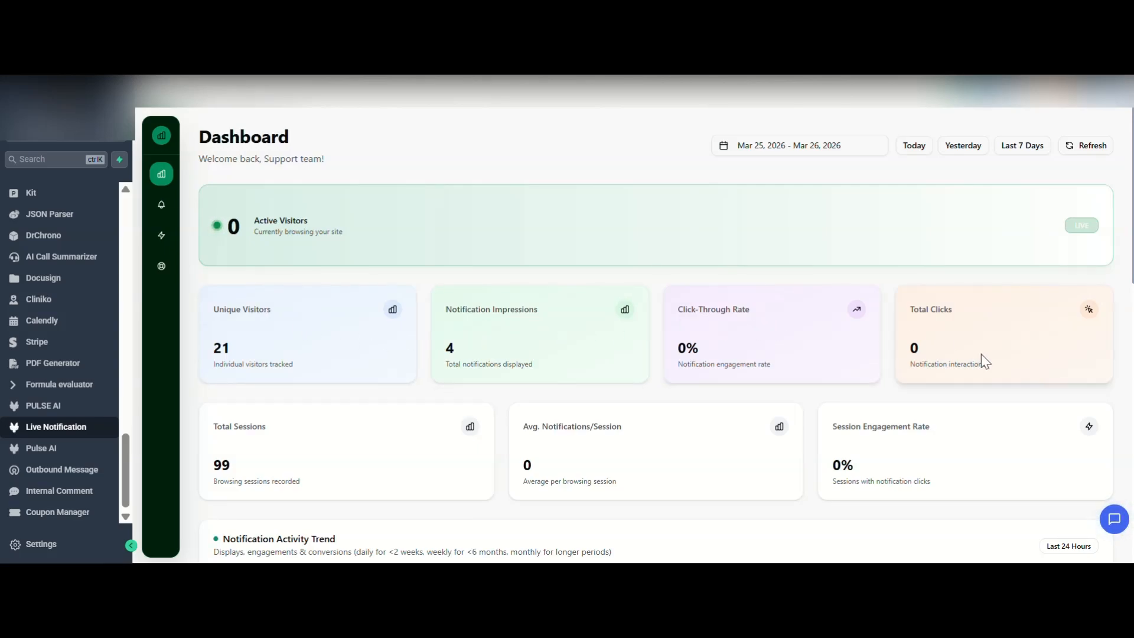
scroll(538, 443, down, 6)
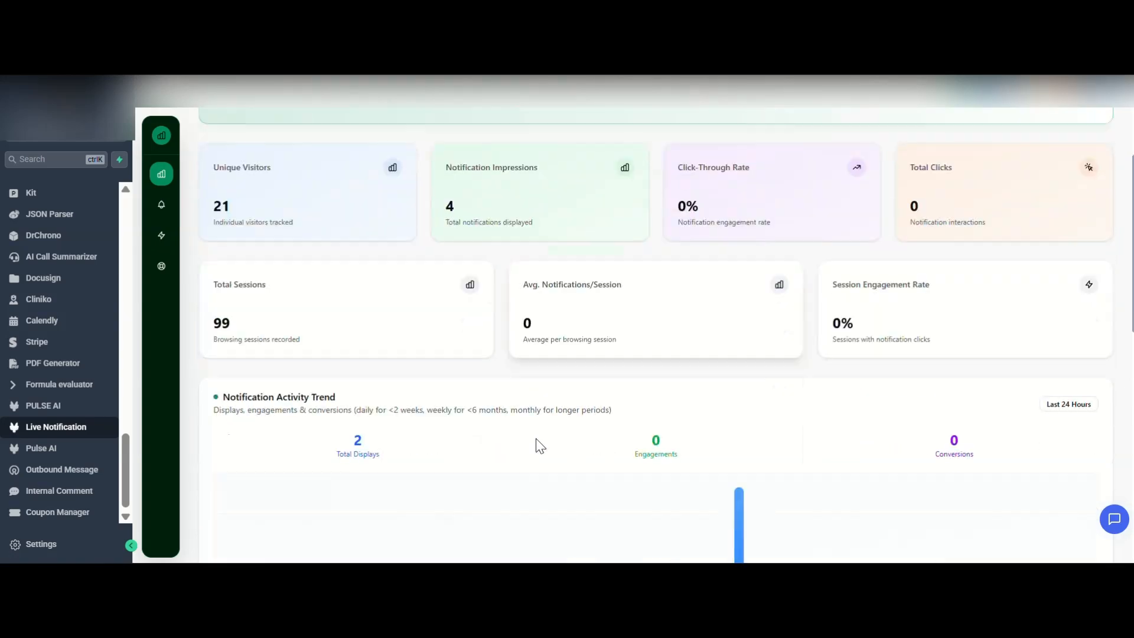
scroll(537, 439, down, 5)
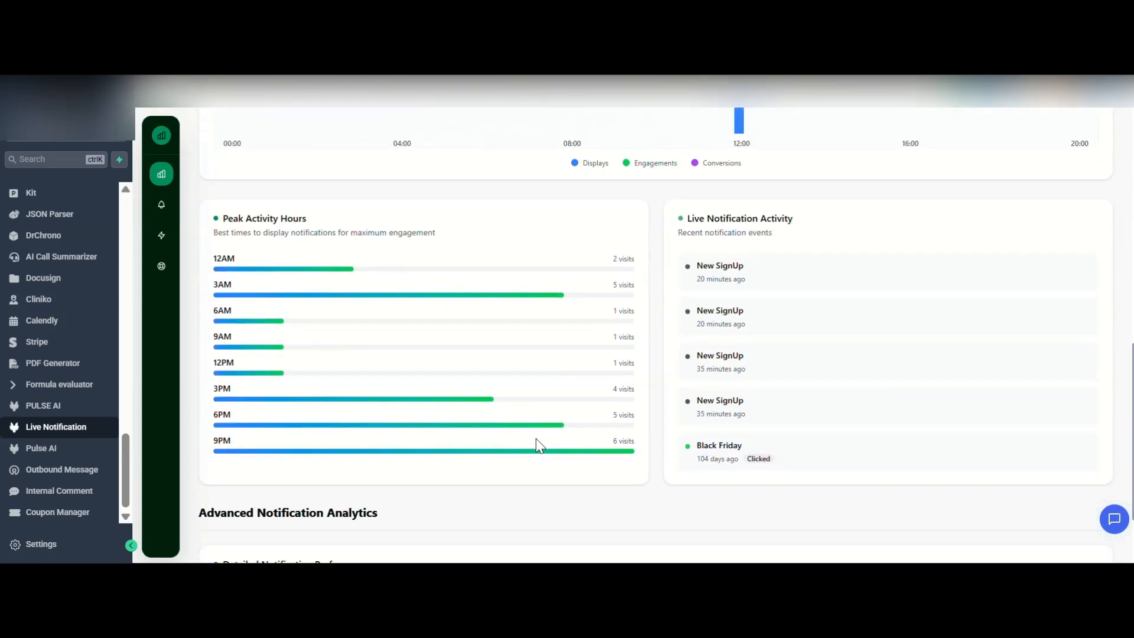
scroll(536, 438, up, 12)
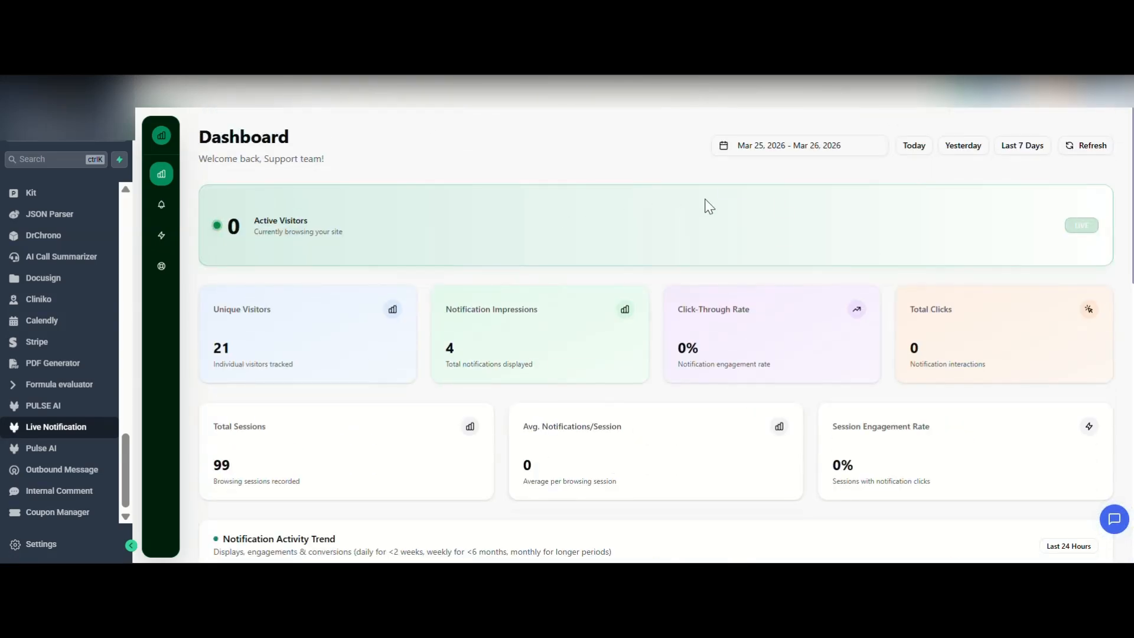
Set the dashboard's date range to Mar 25, 2026 - Apr 19, 2026.
click(812, 151)
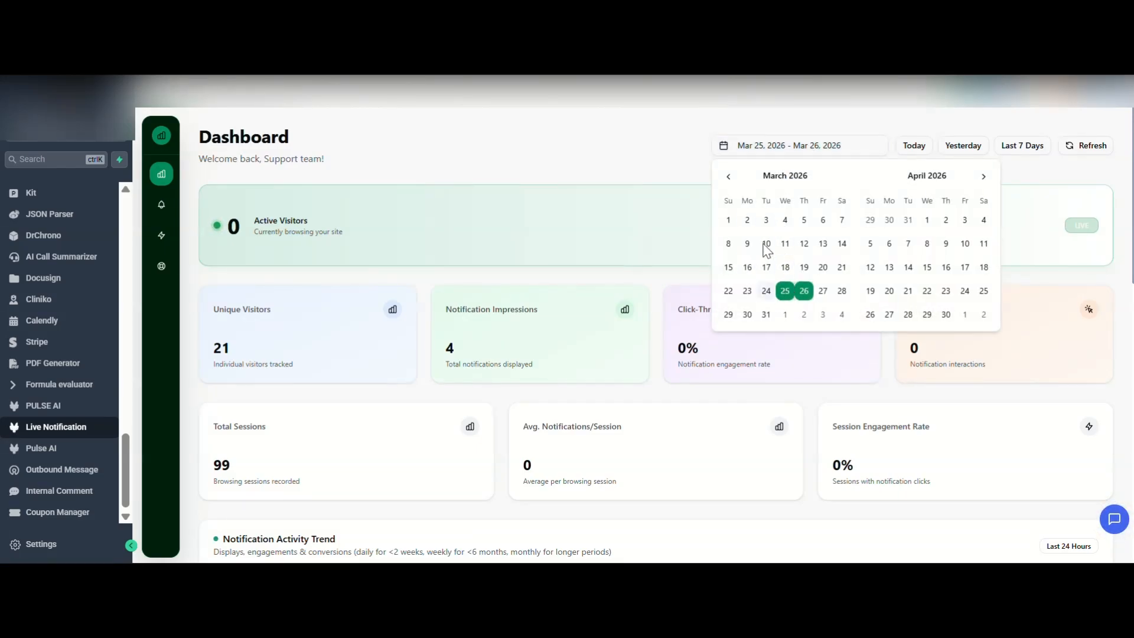
click(871, 292)
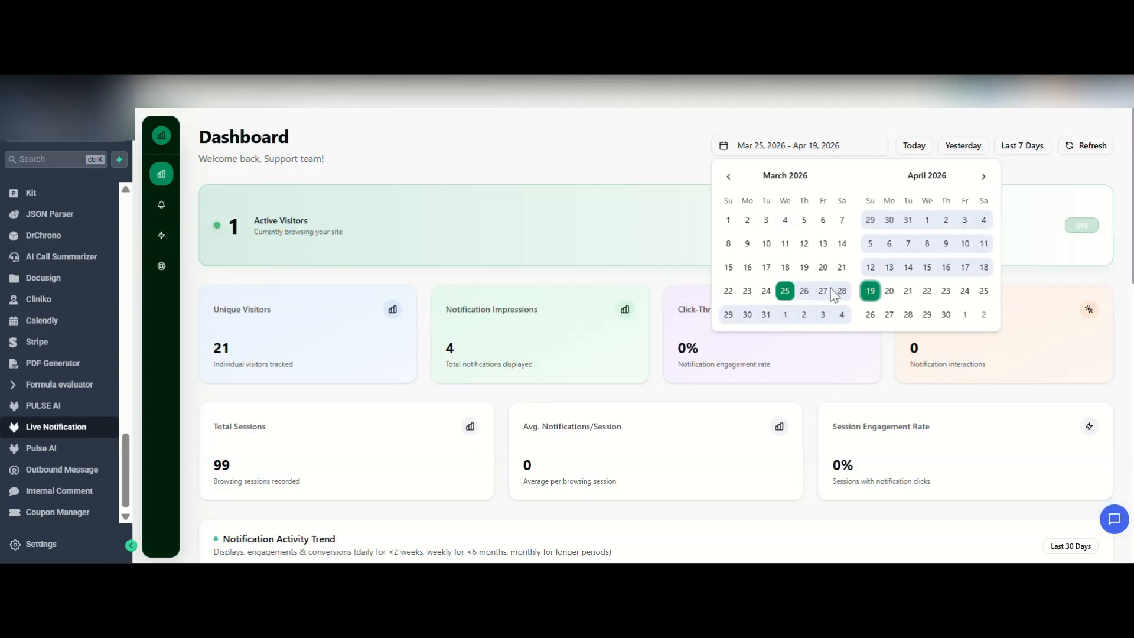
click(661, 242)
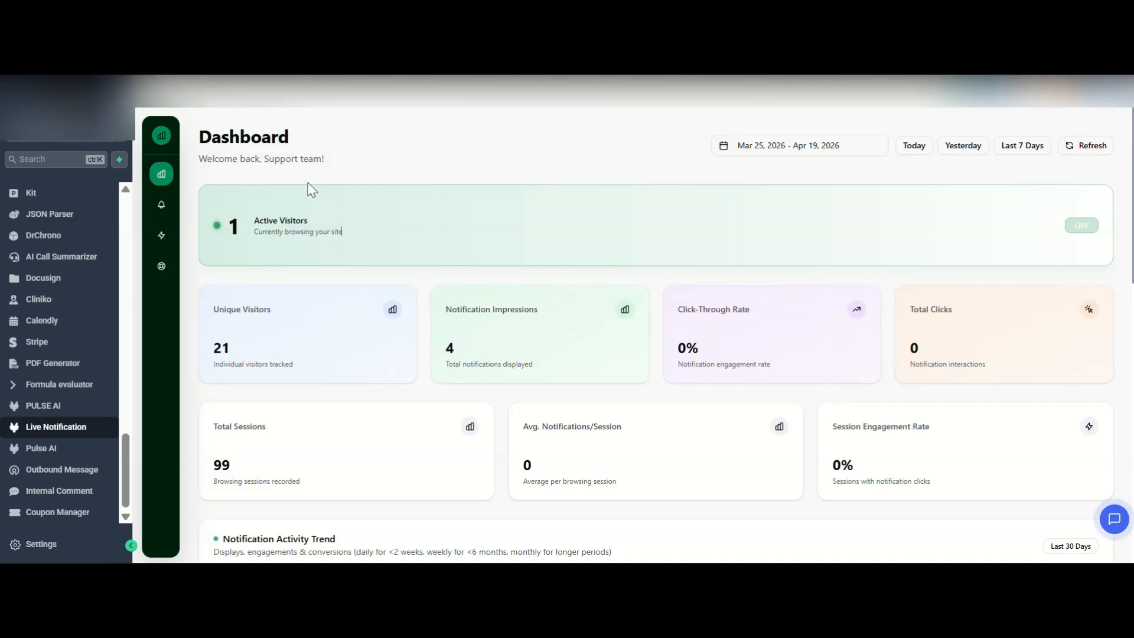
Open the Notifications page and examine its summary figures, filters and the New SignUp and Black Friday notification cards.
click(165, 210)
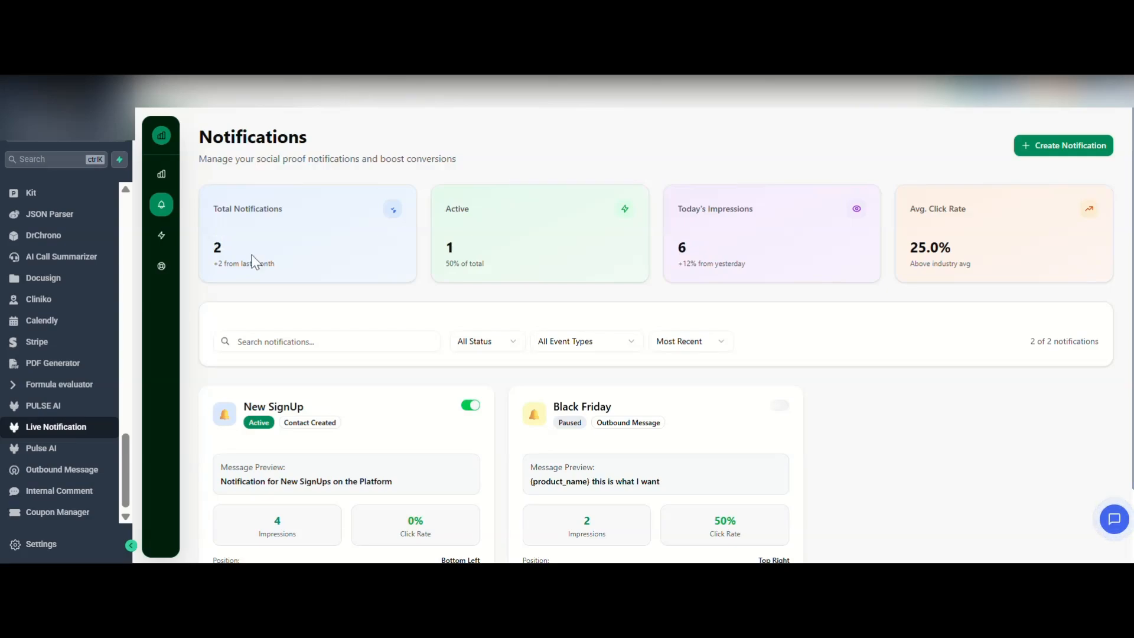
scroll(416, 333, down, 2)
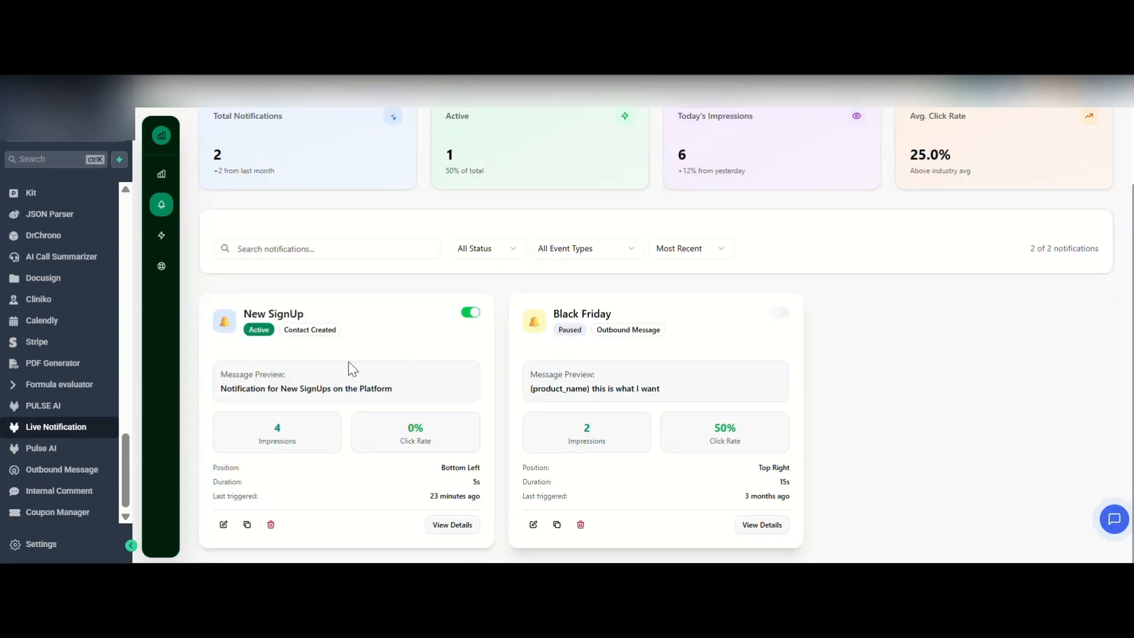
scroll(459, 260, up, 2)
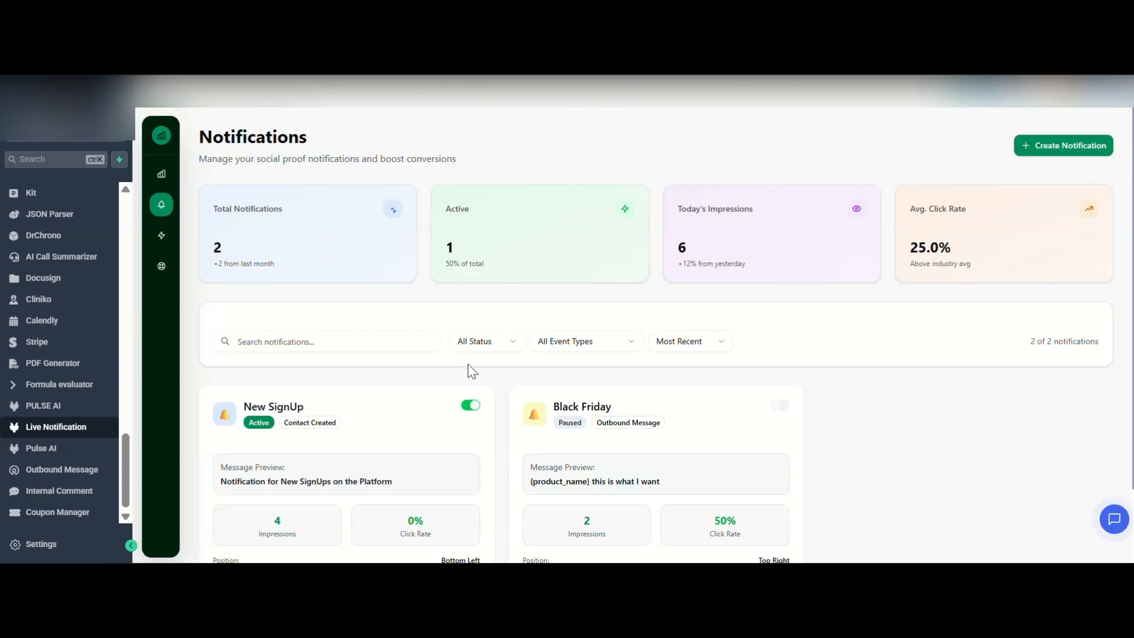
scroll(468, 363, down, 2)
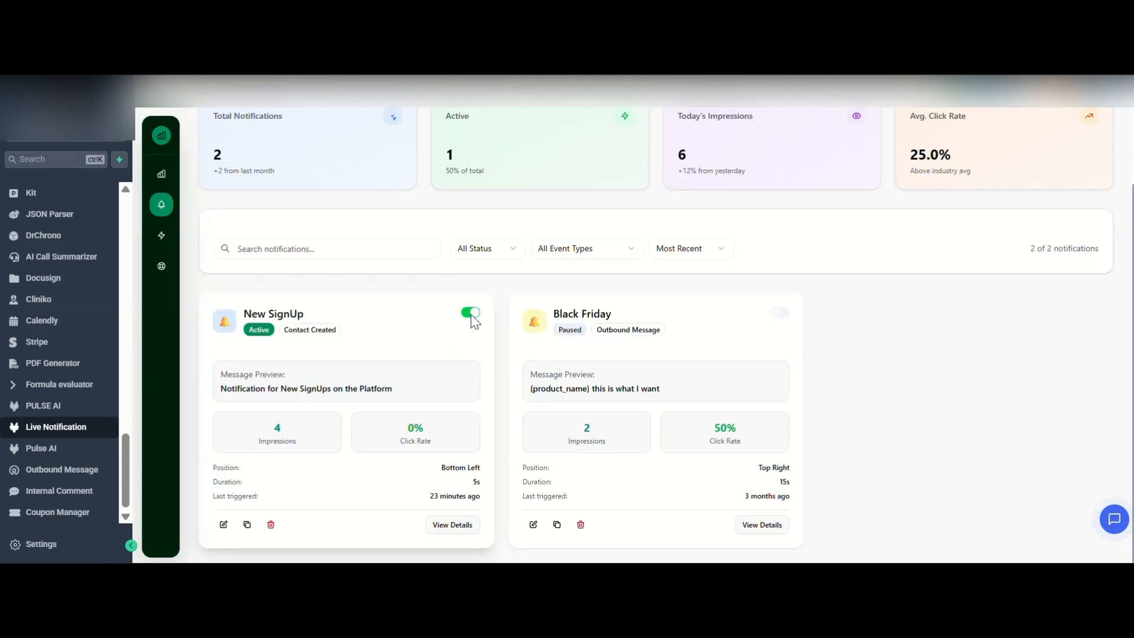
scroll(488, 312, up, 2)
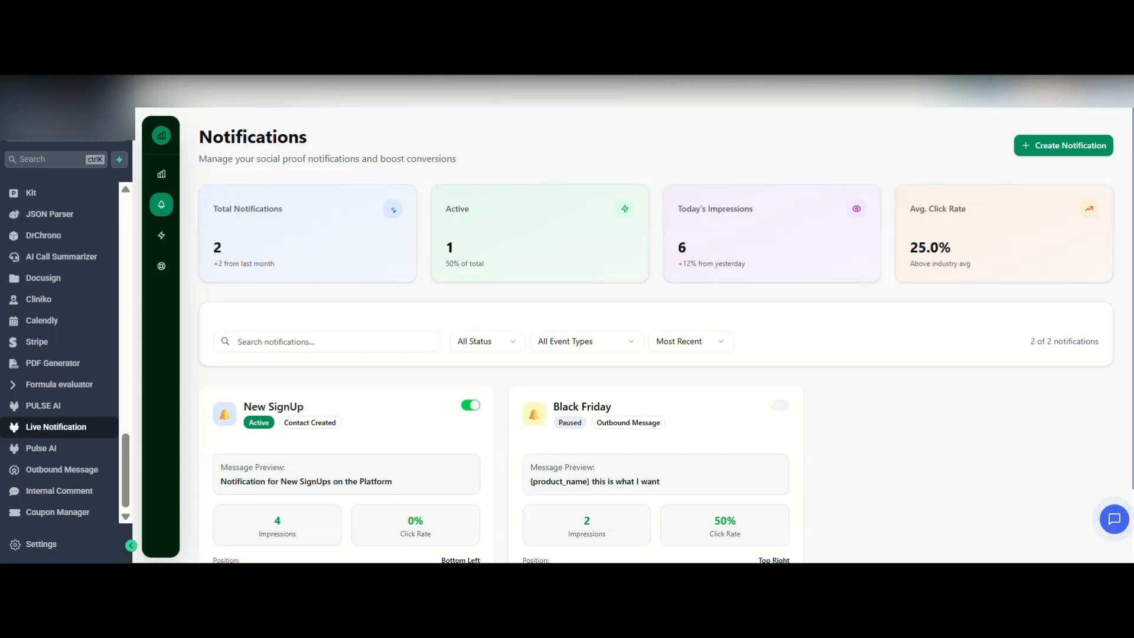
scroll(952, 238, down, 2)
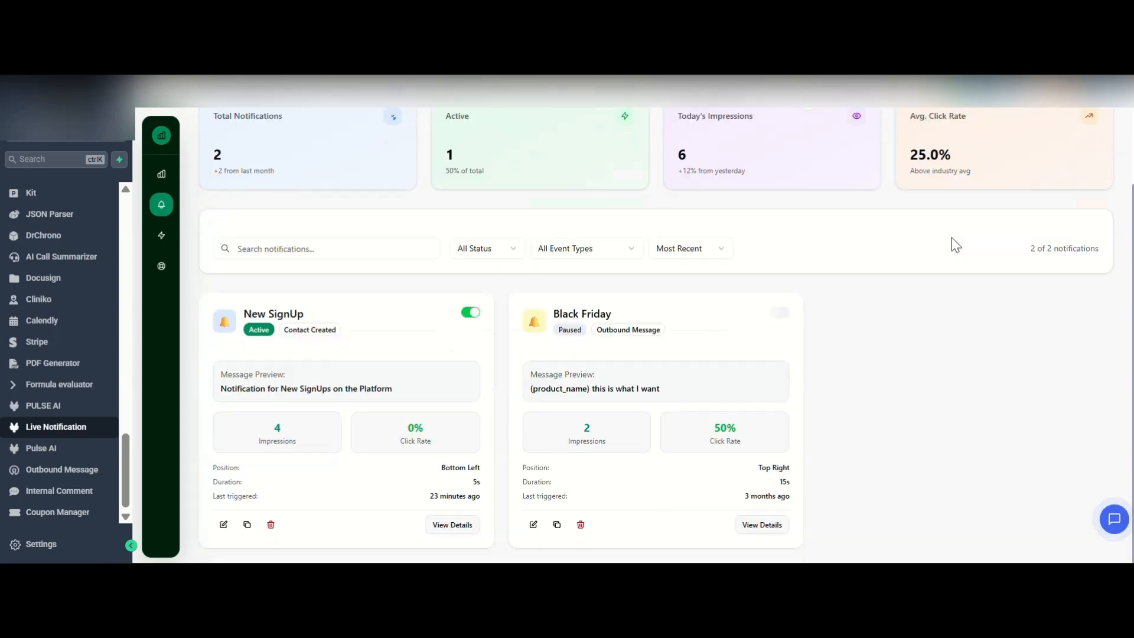
scroll(881, 246, up, 2)
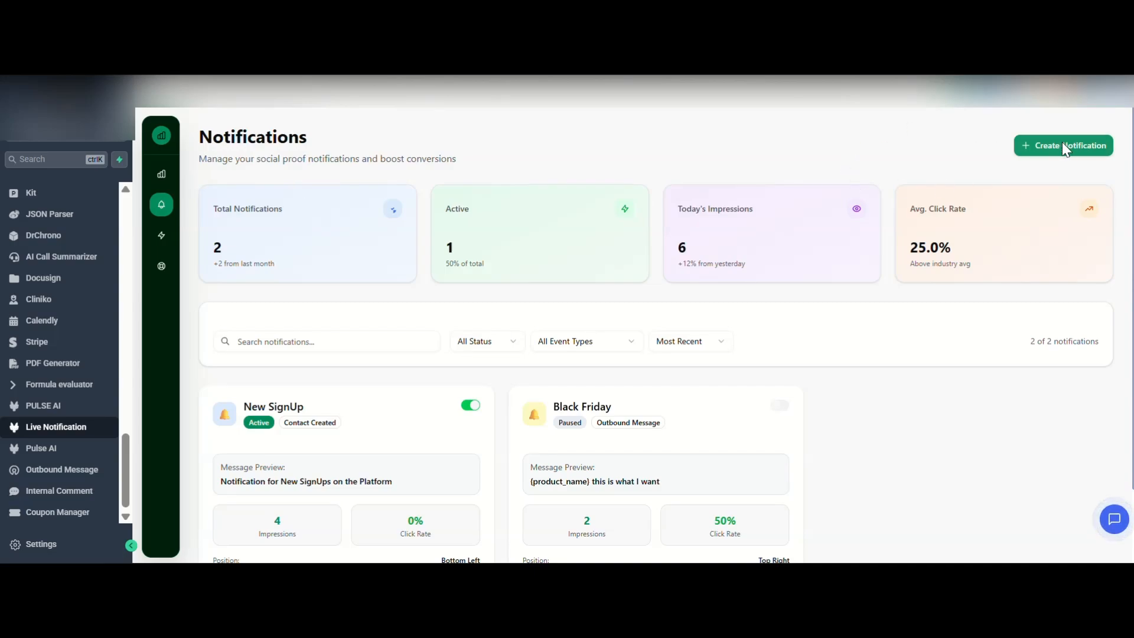
Open the Install LiveNotification page and read through the installation script, installation status and test notification sections.
click(165, 238)
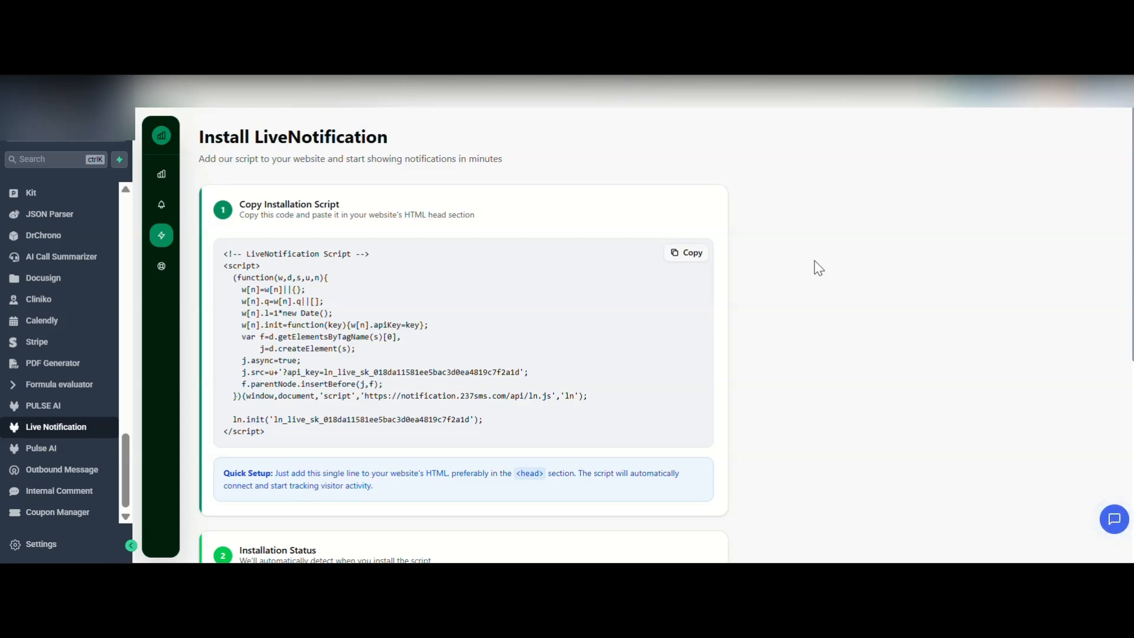
scroll(818, 267, down, 1)
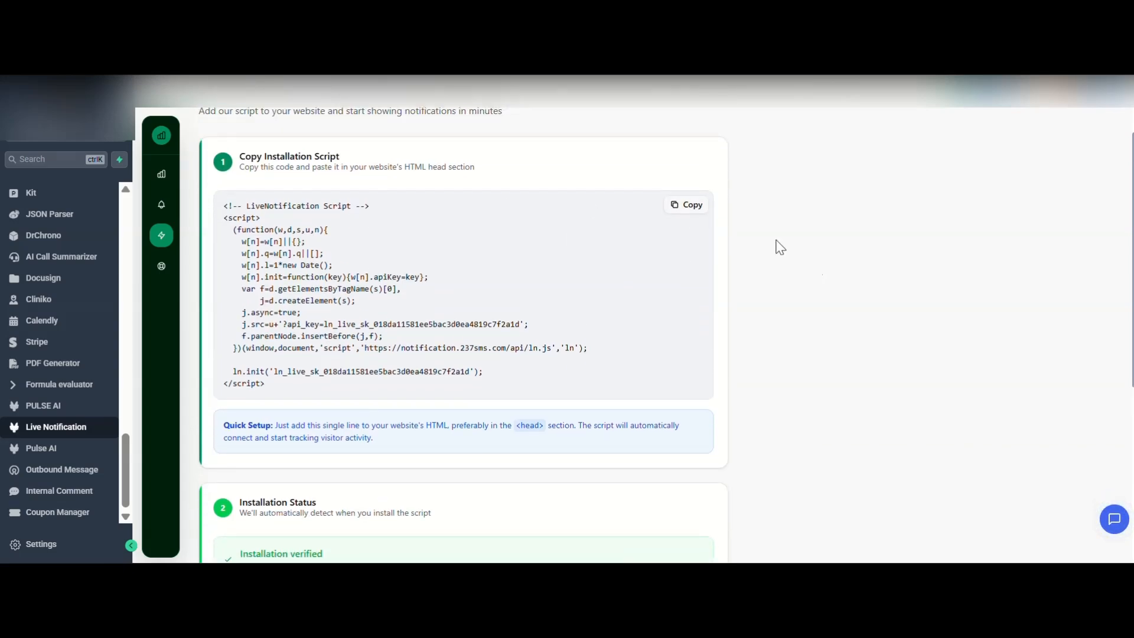
scroll(808, 260, down, 3)
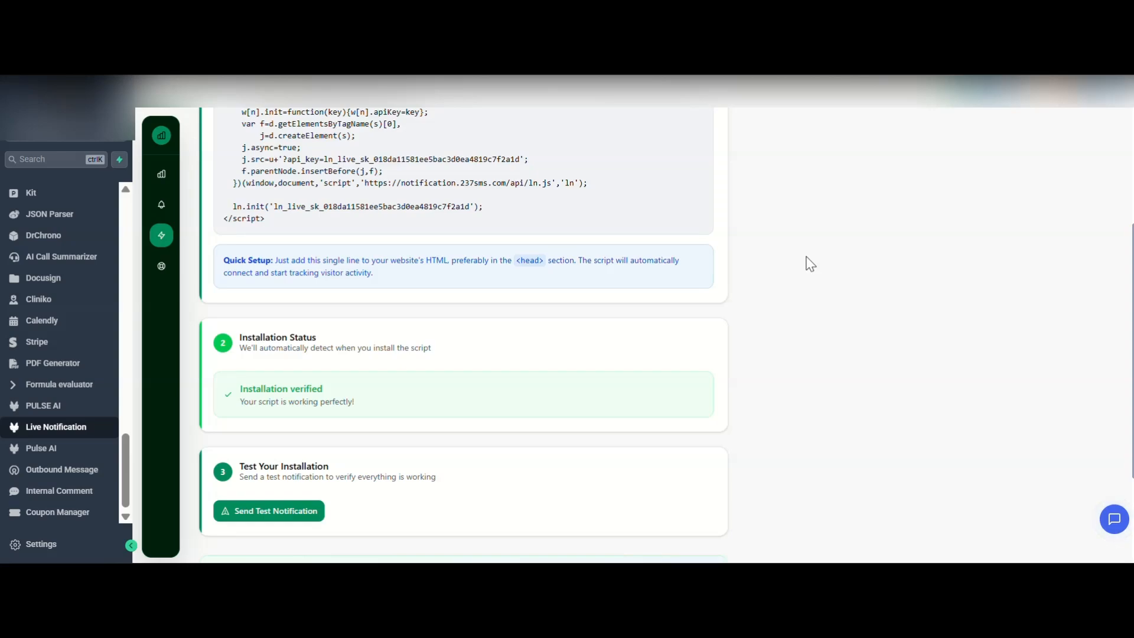
scroll(807, 261, up, 3)
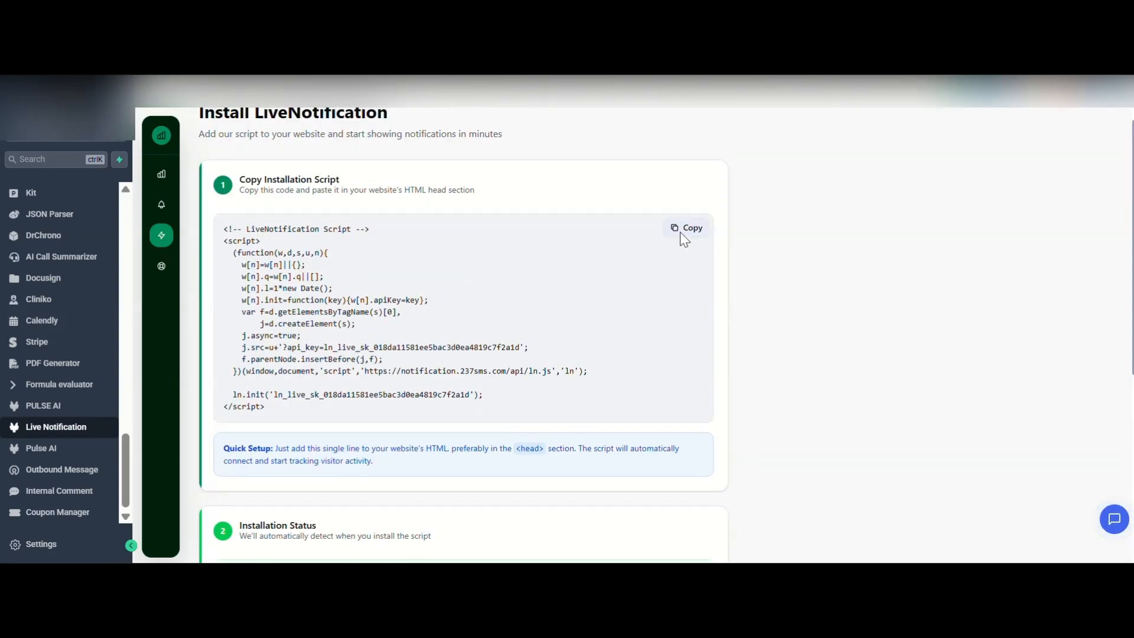
scroll(810, 317, down, 2)
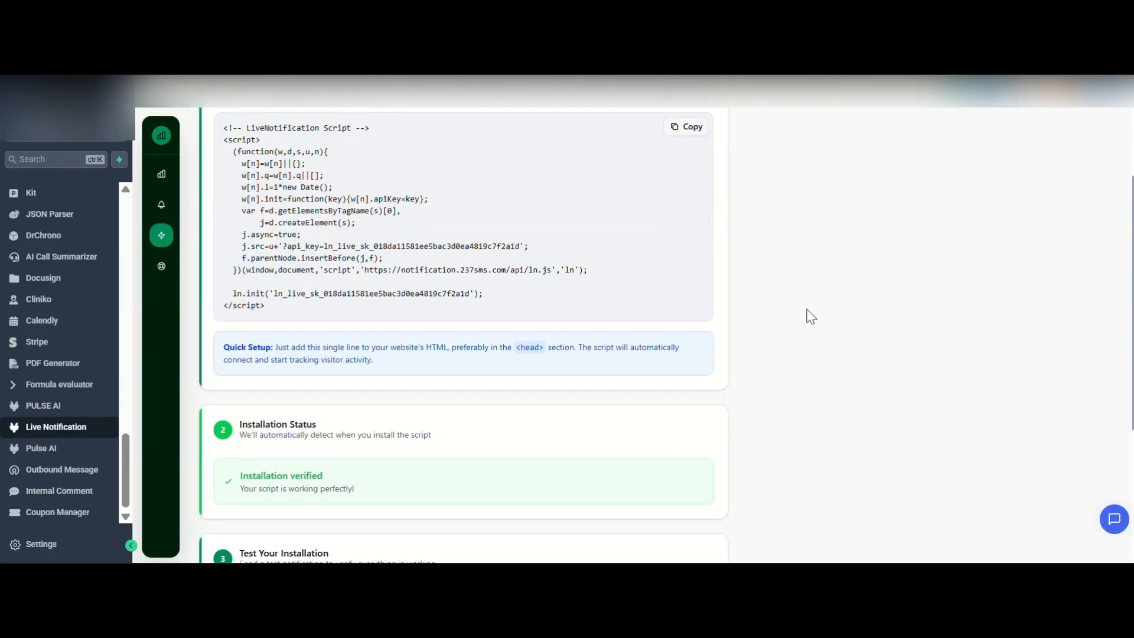
scroll(810, 317, down, 2)
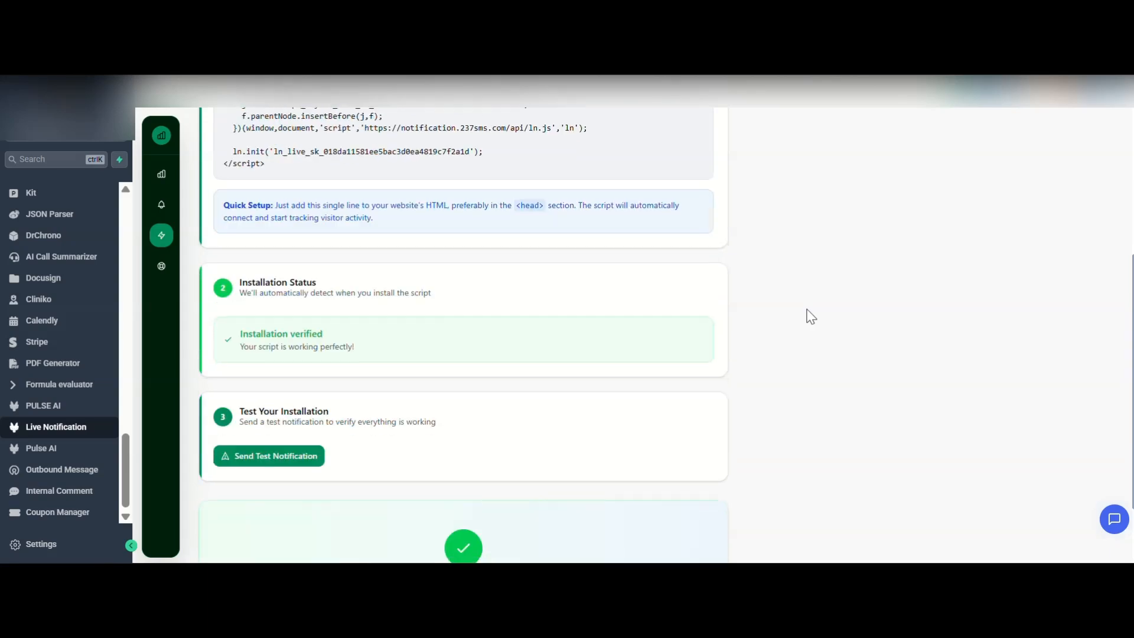
scroll(811, 316, up, 4)
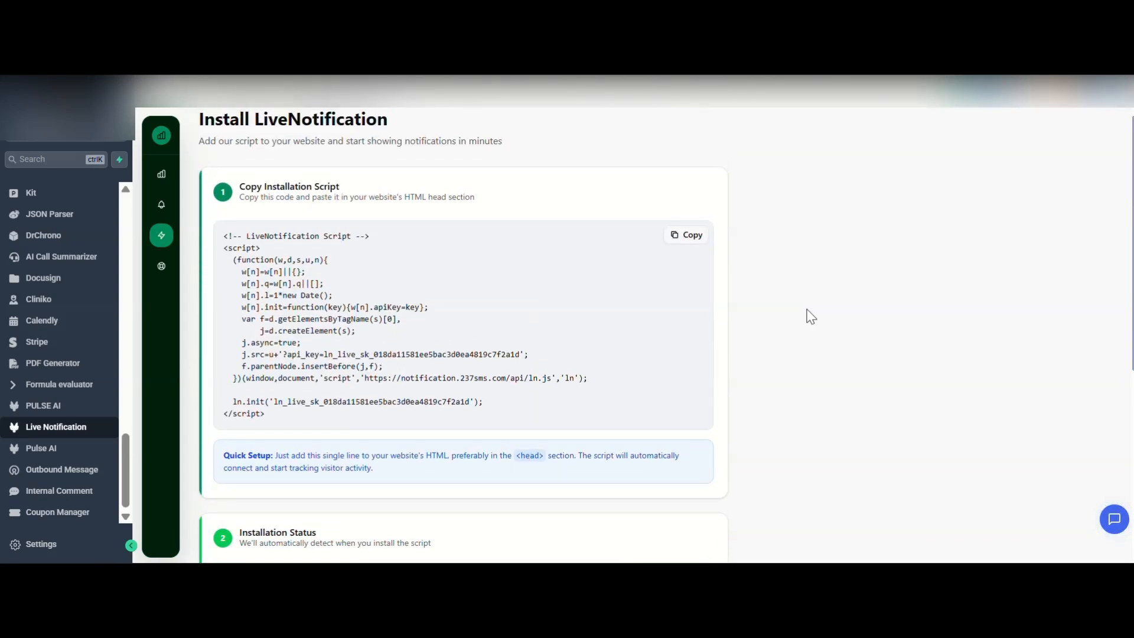
Open Support & Feedback, start a new feedback request and examine its category options and description field.
click(162, 270)
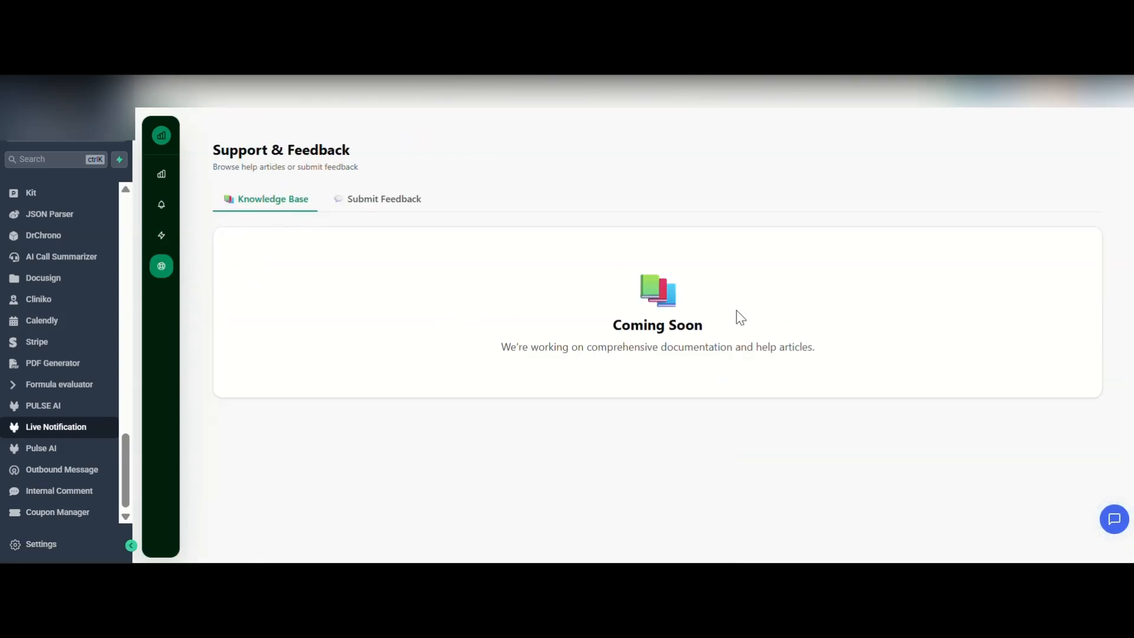
click(399, 206)
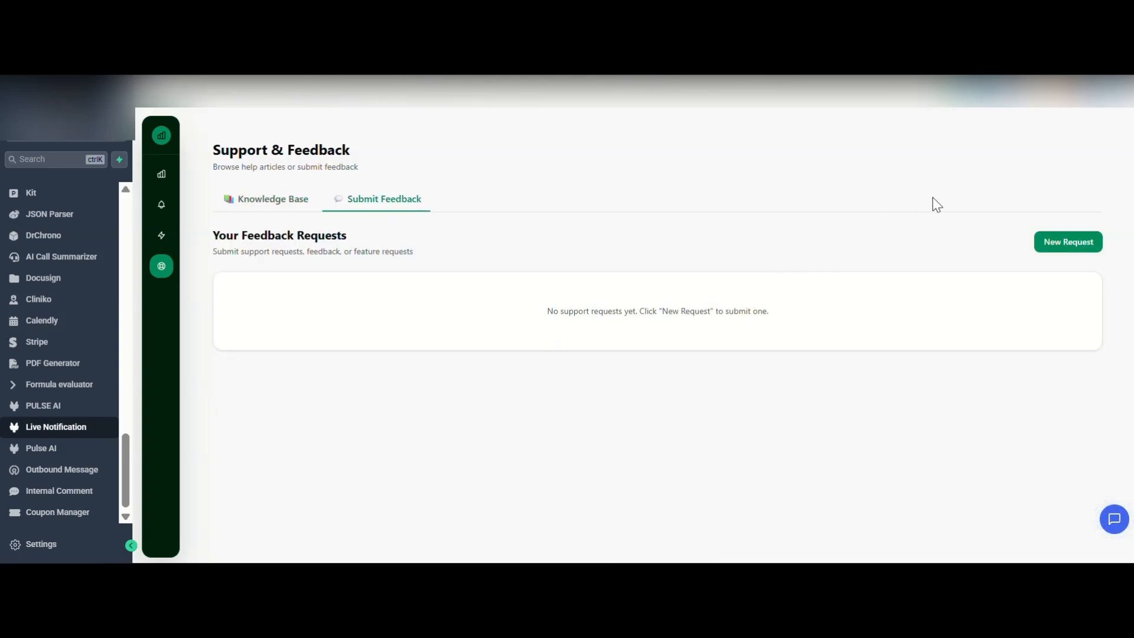
click(1074, 249)
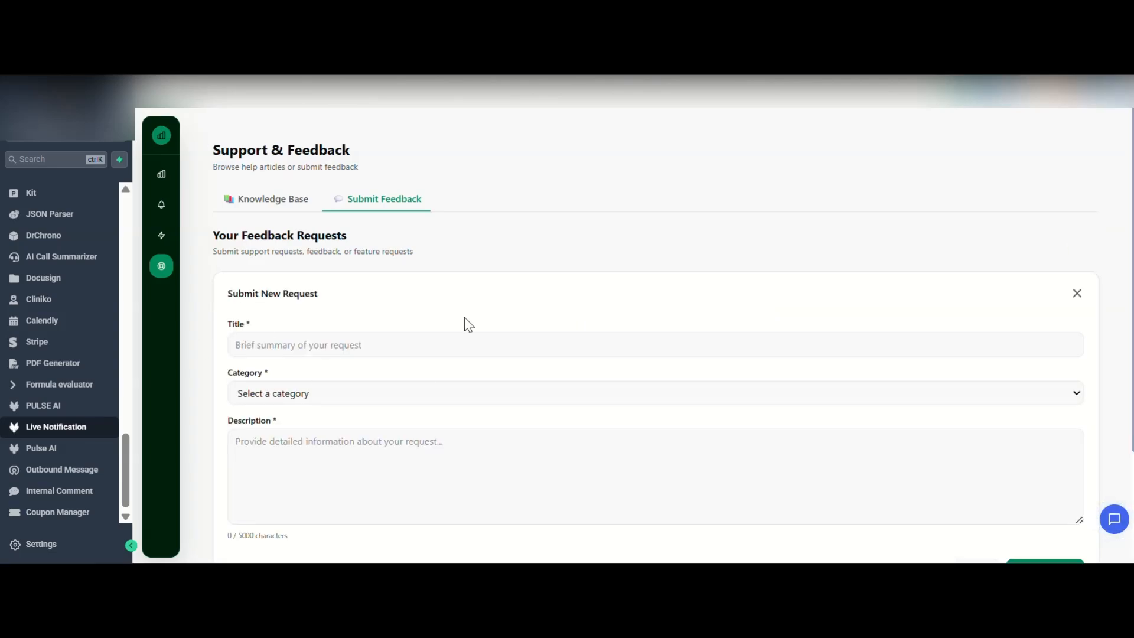
scroll(469, 325, down, 2)
click(317, 281)
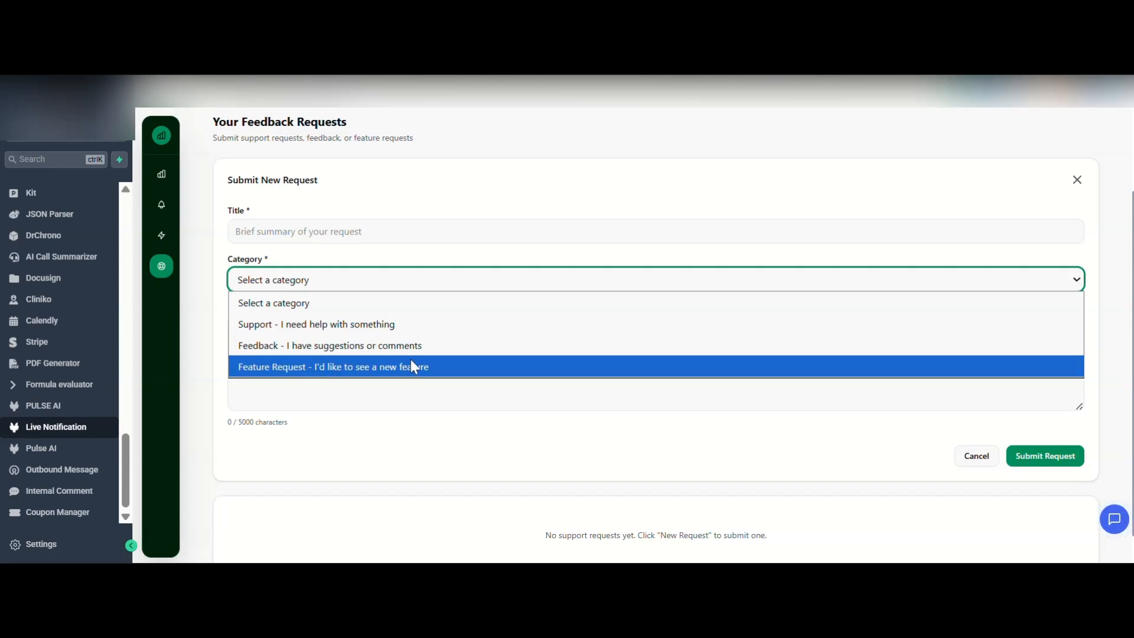
click(399, 429)
click(372, 367)
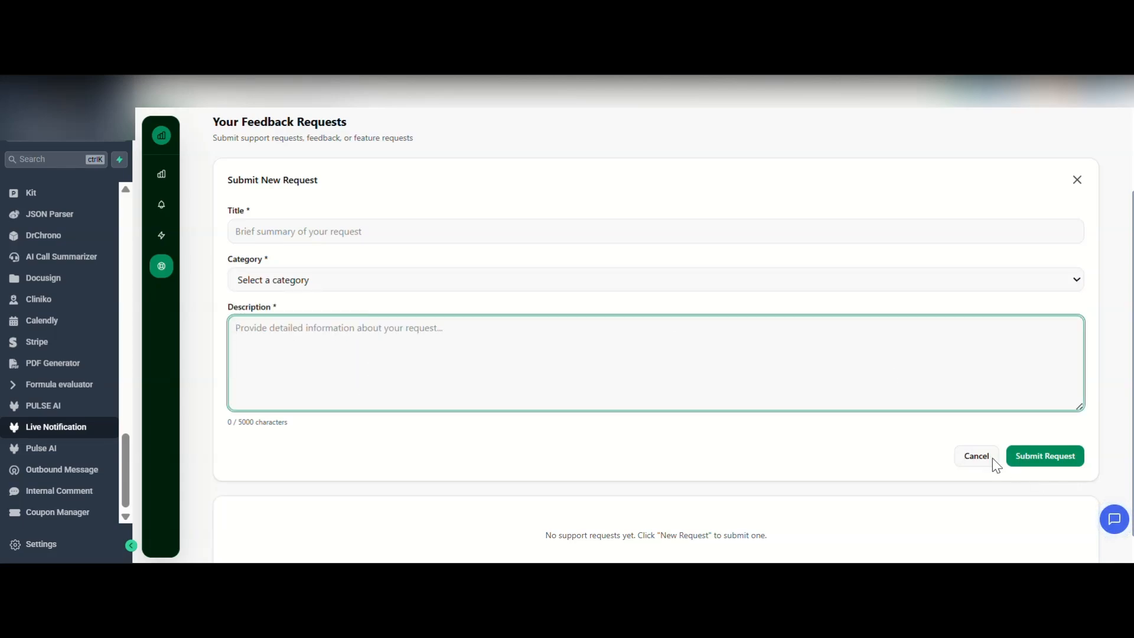
Return to the Install LiveNotification page and copy the installation script.
click(161, 236)
scroll(789, 272, up, 3)
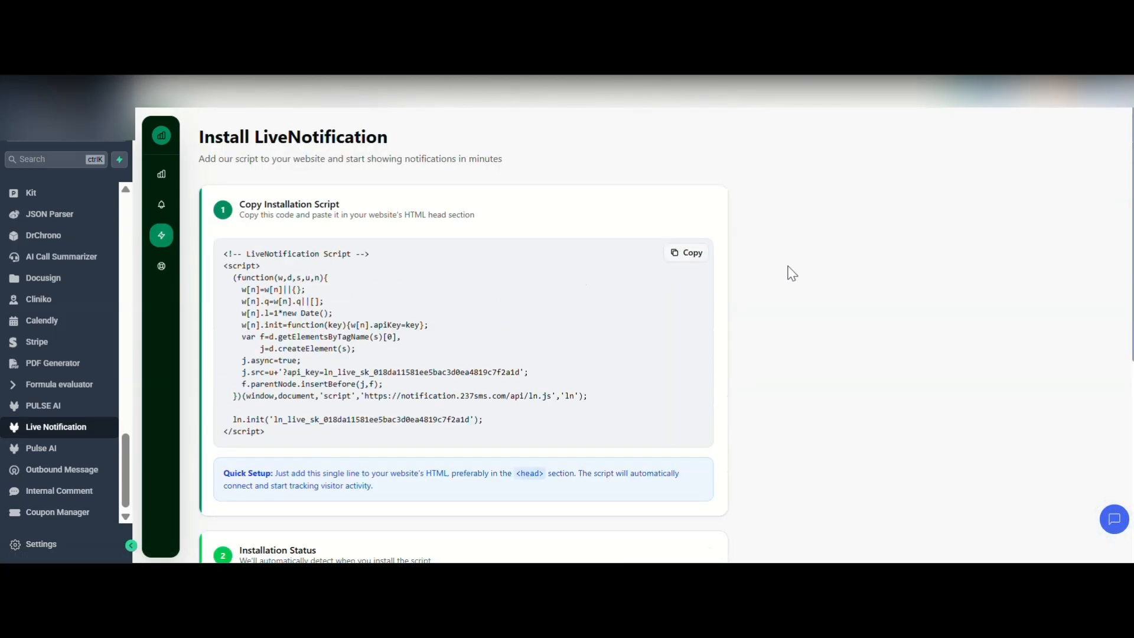
click(693, 255)
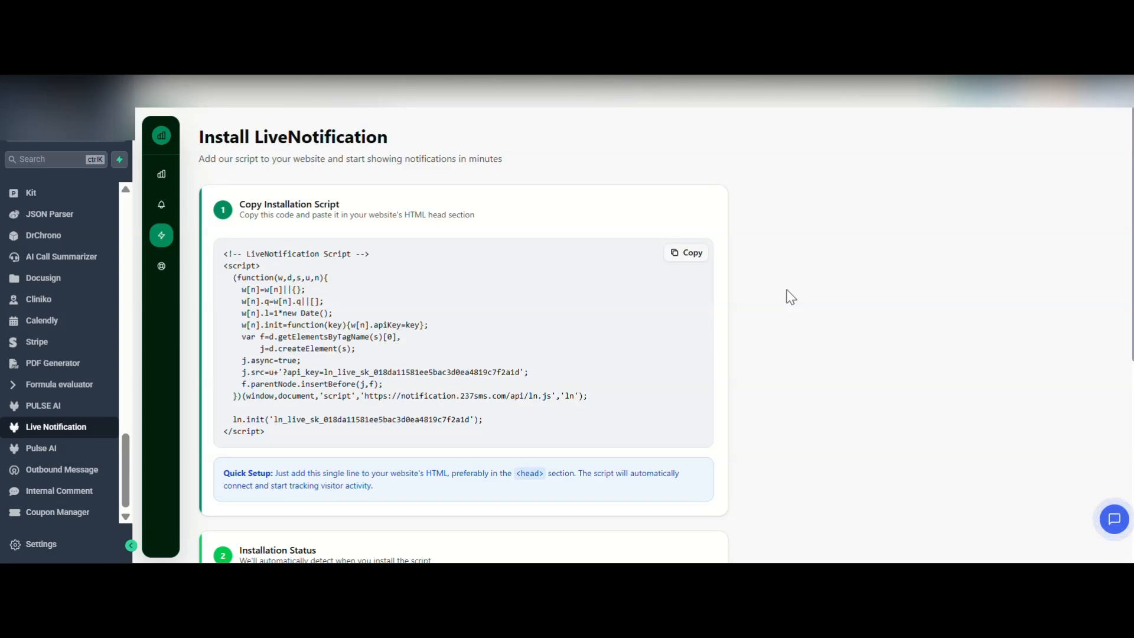
click(683, 258)
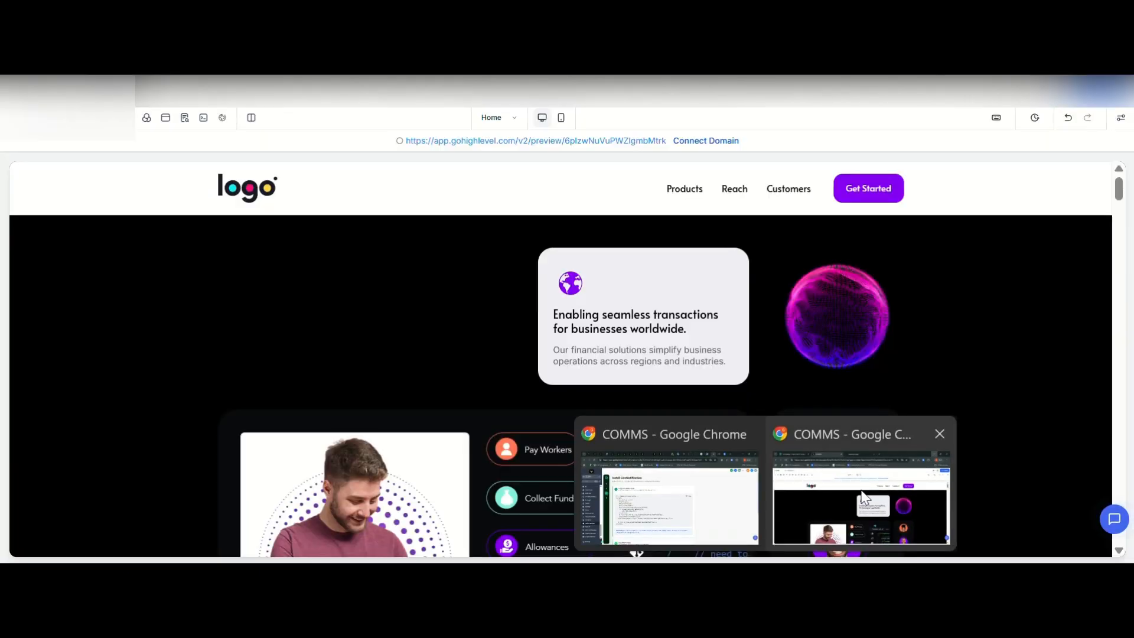
Switch to the website builder, paste the LiveNotification script containing the API key into the header tracking code and save it.
click(862, 499)
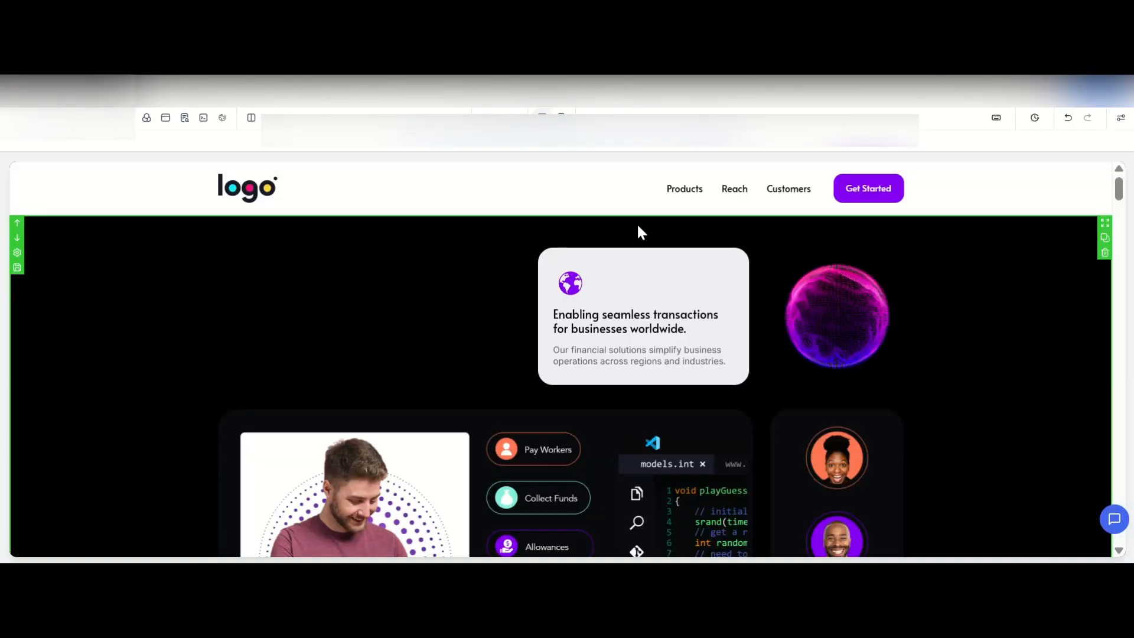
scroll(821, 438, down, 15)
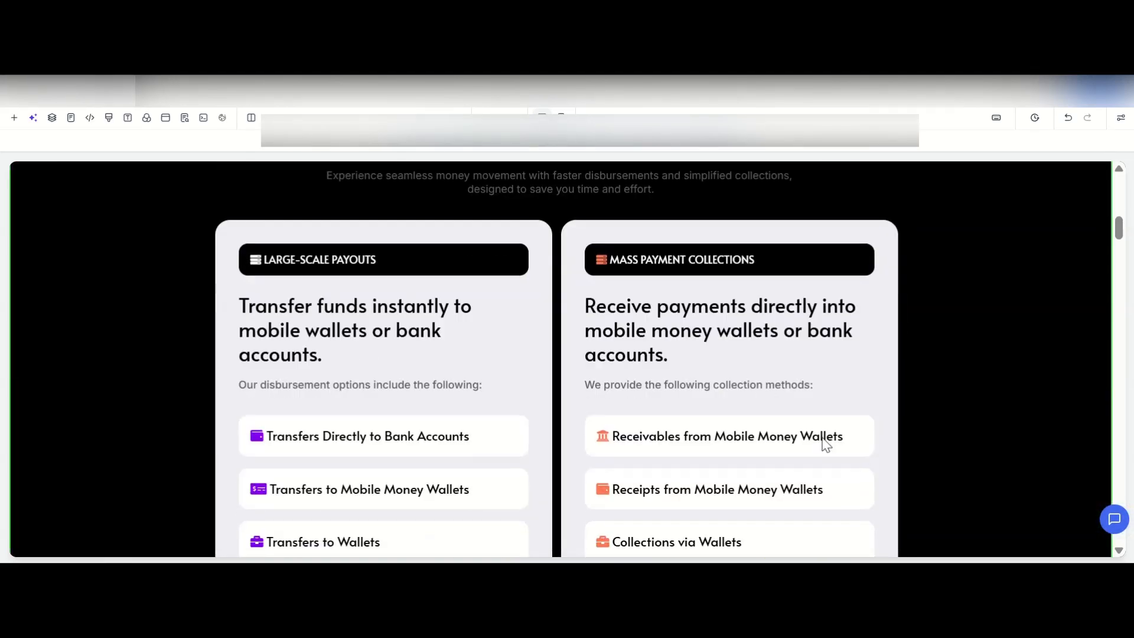
scroll(822, 438, down, 8)
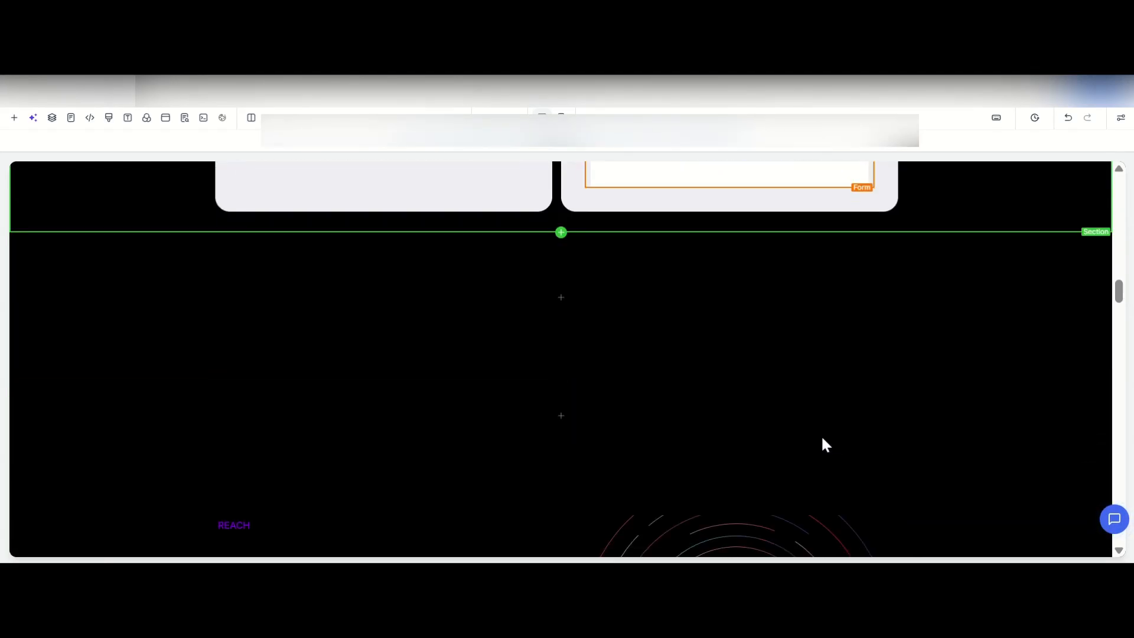
scroll(822, 439, up, 20)
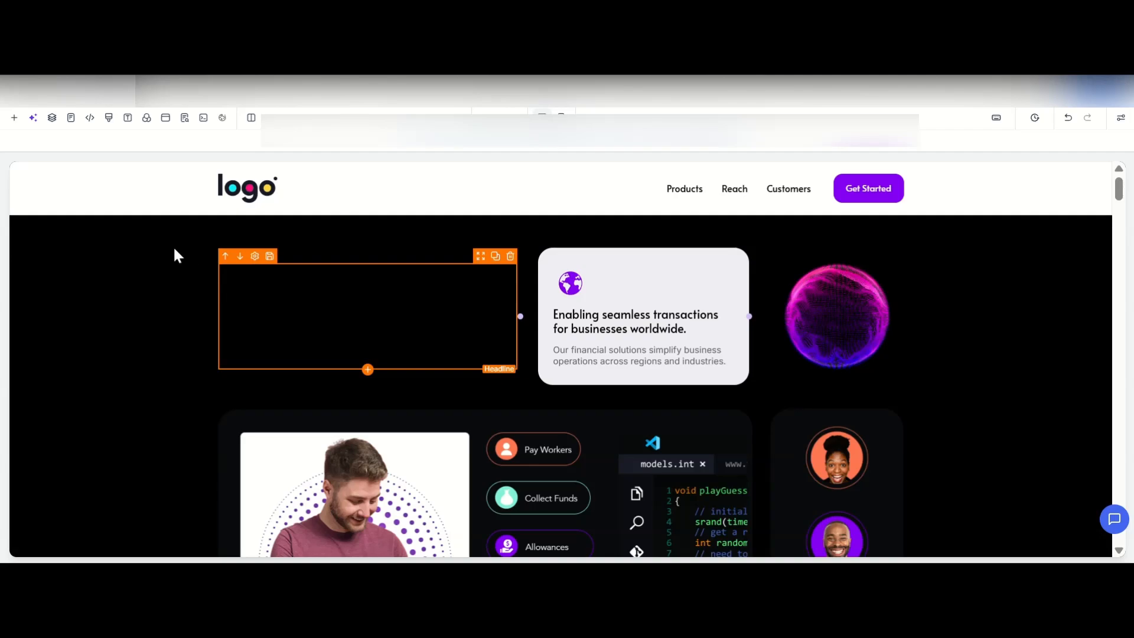
click(90, 117)
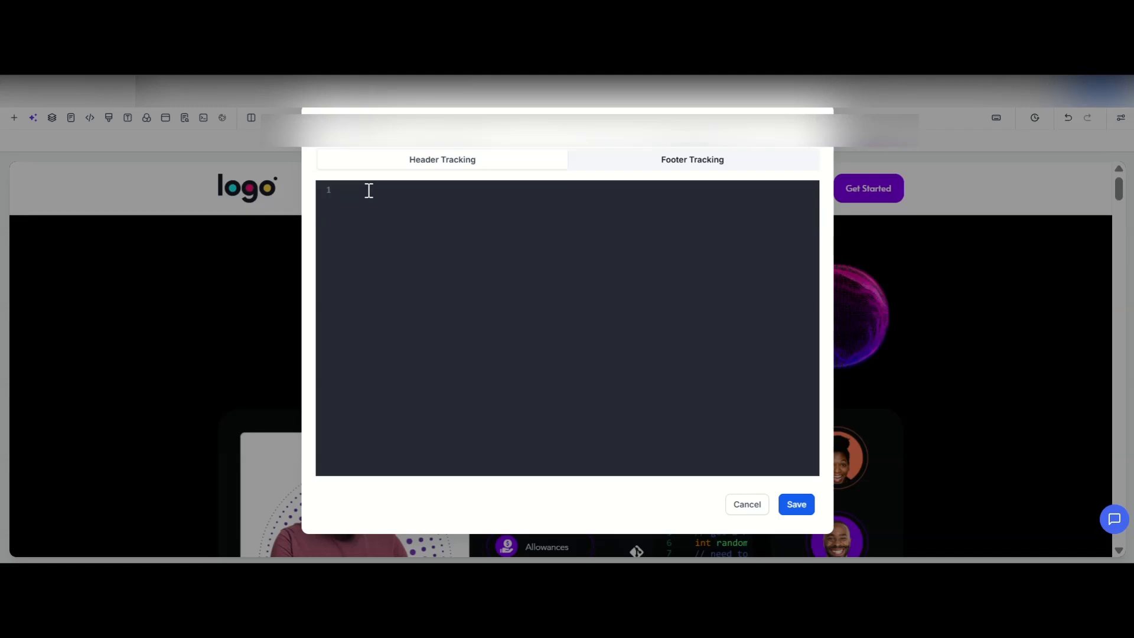
key(ctrl+v)
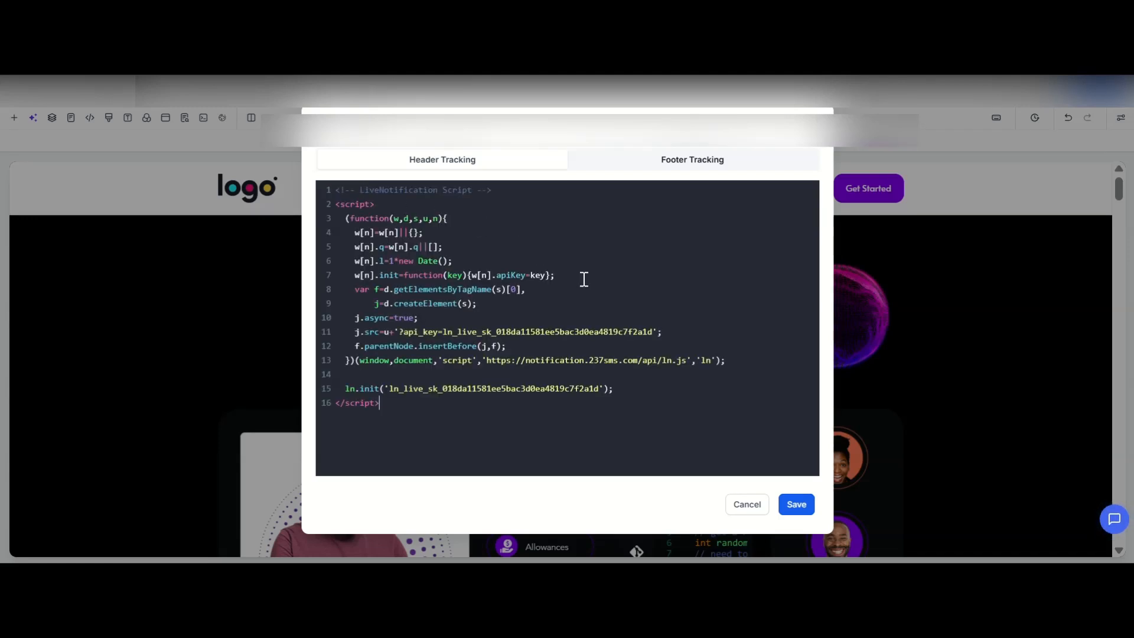
click(797, 506)
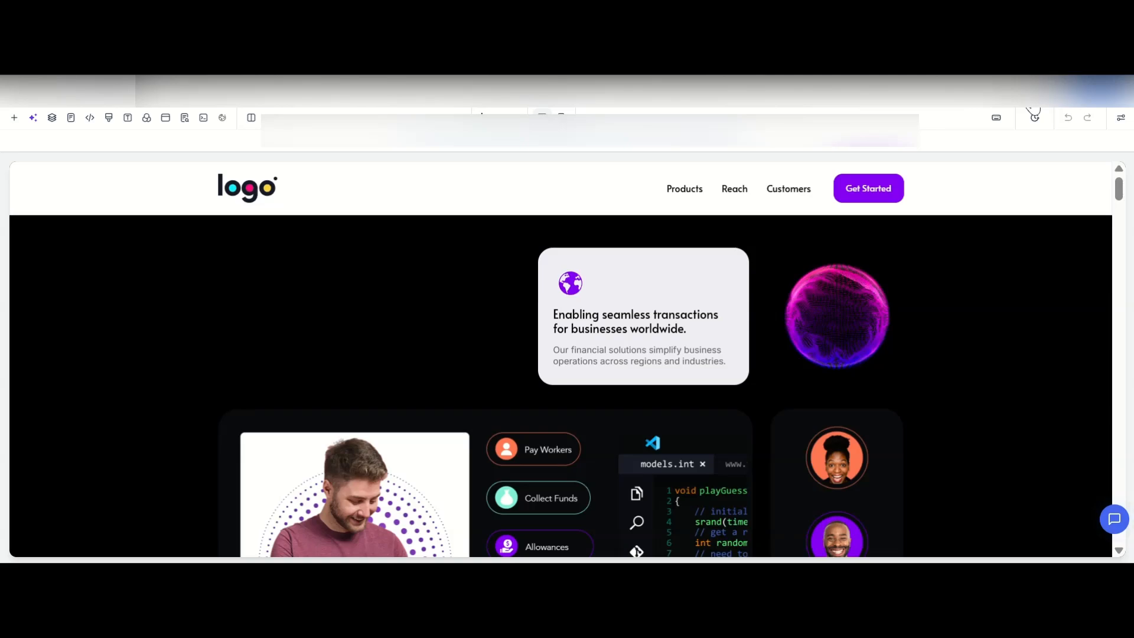
Preview the website's home page and check the saved script in the header tracking code.
click(1033, 103)
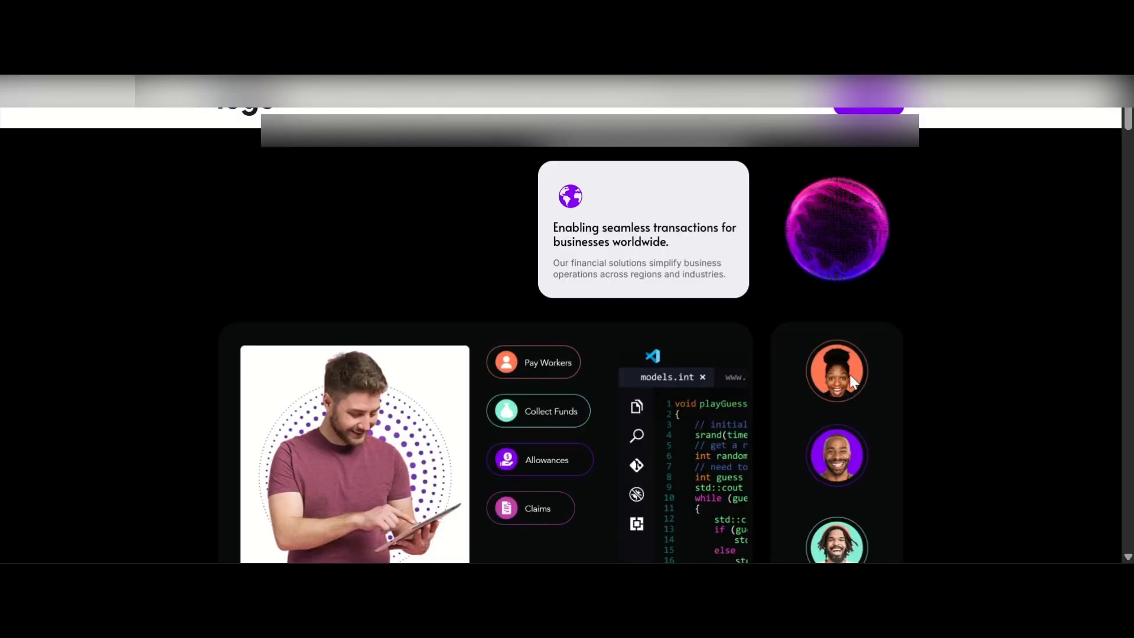
scroll(850, 380, down, 5)
scroll(851, 380, up, 5)
key(Escape)
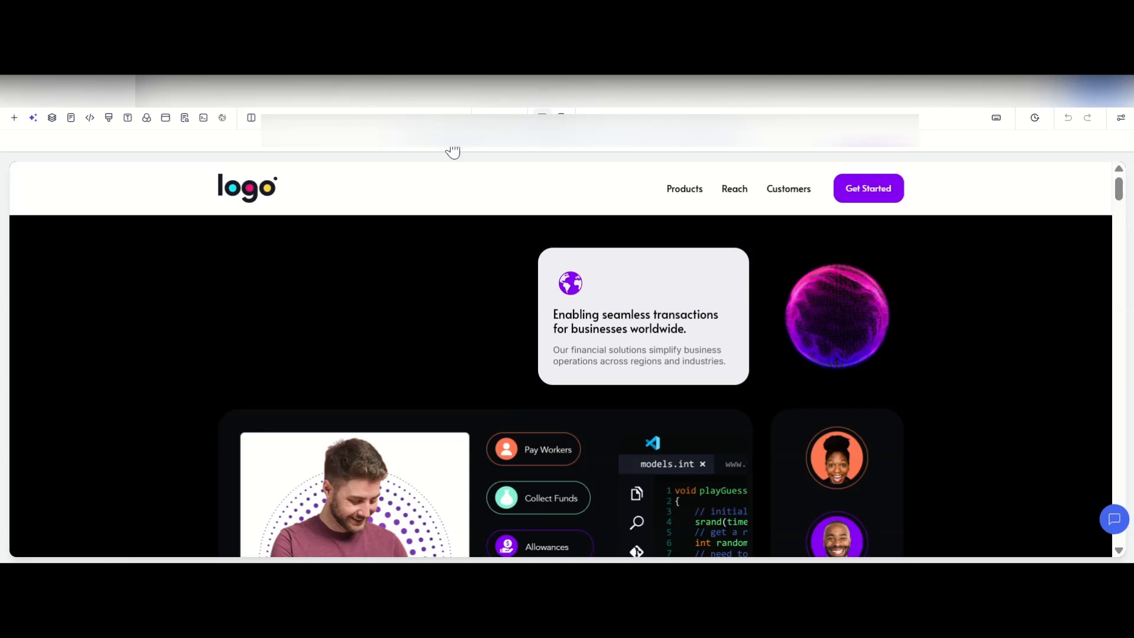
click(90, 119)
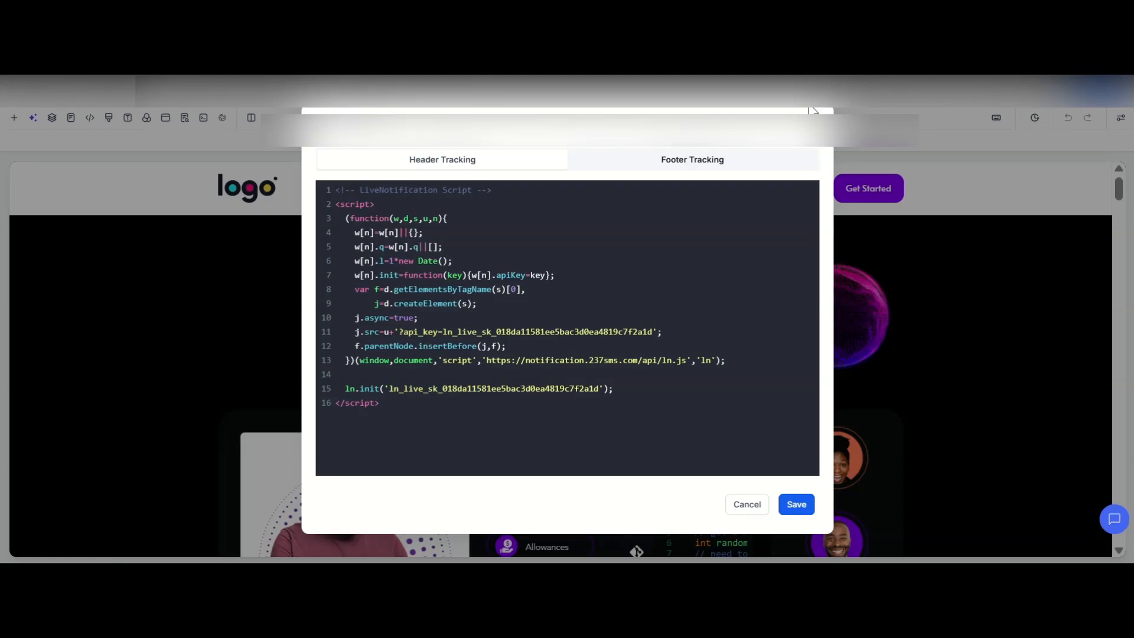
click(814, 128)
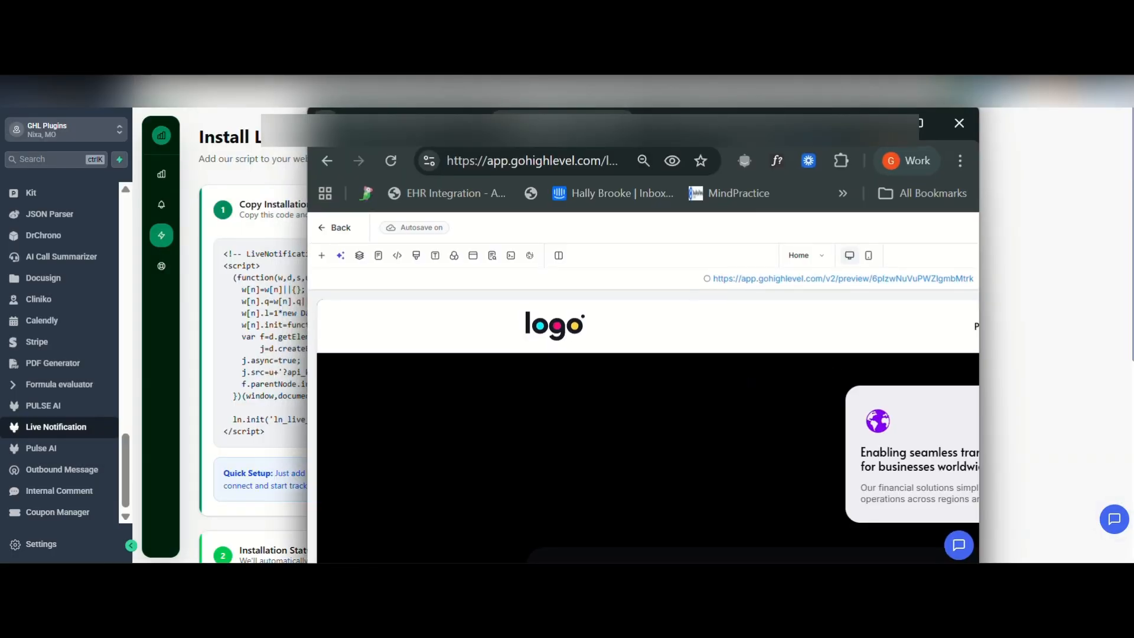
Arrange the Install LiveNotification page and the website preview side by side.
drag(747, 123, 1133, 160)
click(284, 296)
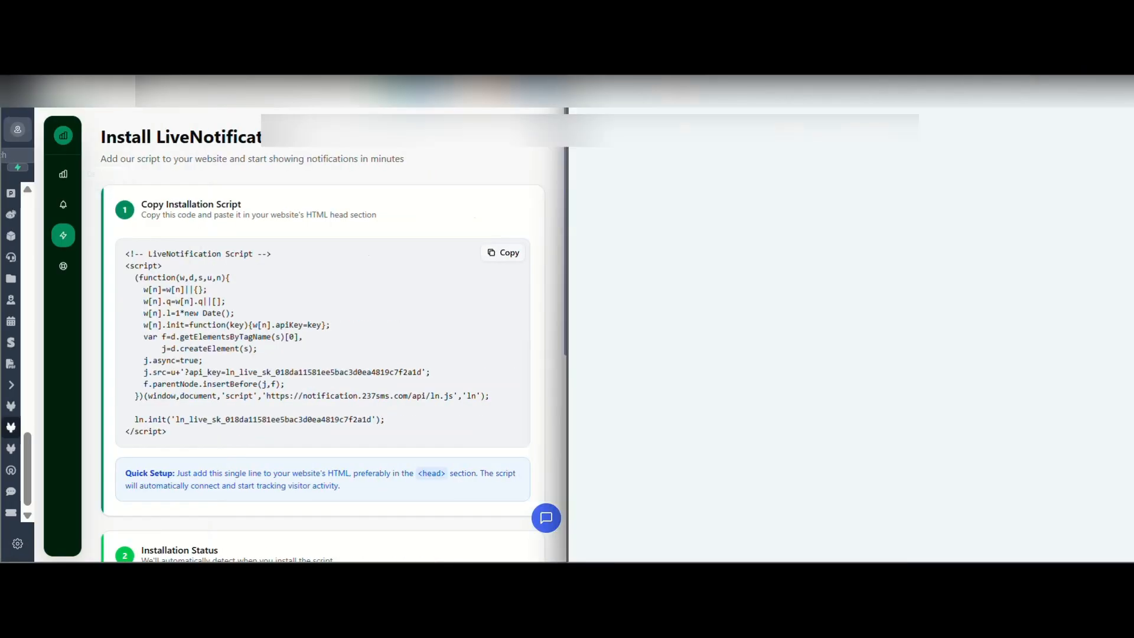
scroll(742, 378, down, 5)
scroll(743, 383, up, 1)
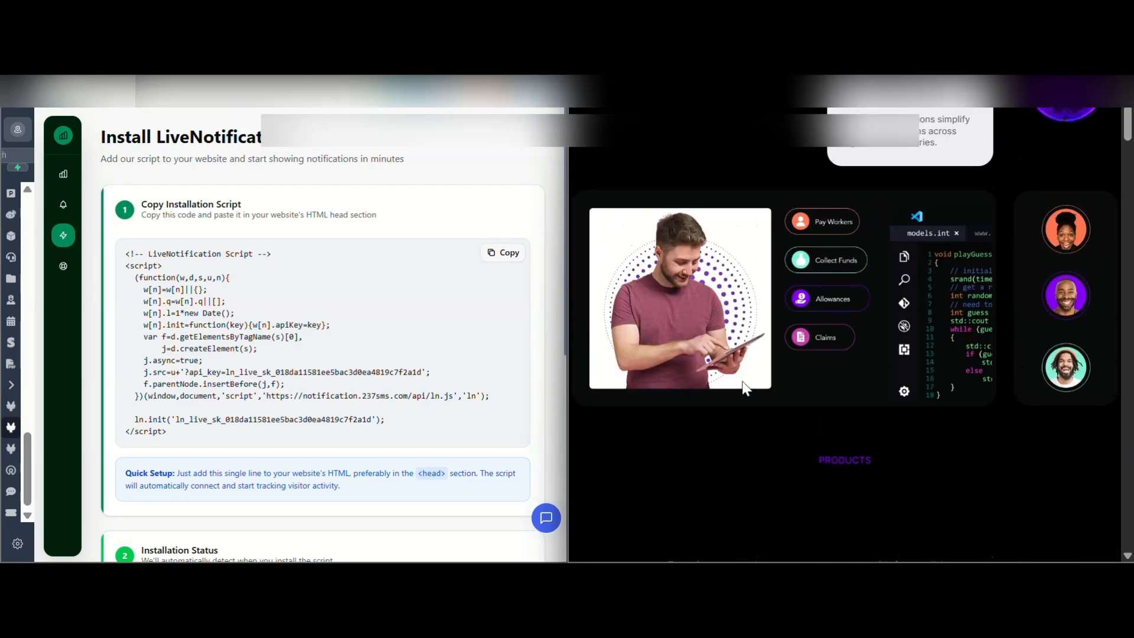
Review the installation script, installation status and test sections on the Install LiveNotification page.
scroll(342, 407, down, 5)
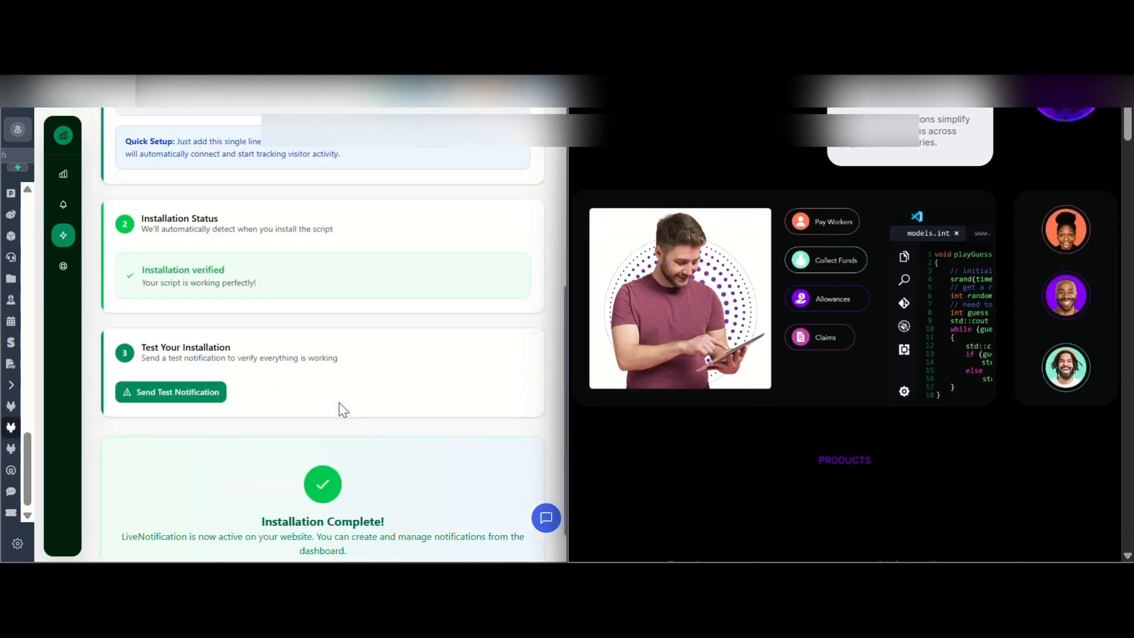
scroll(459, 254, up, 1)
scroll(455, 249, up, 4)
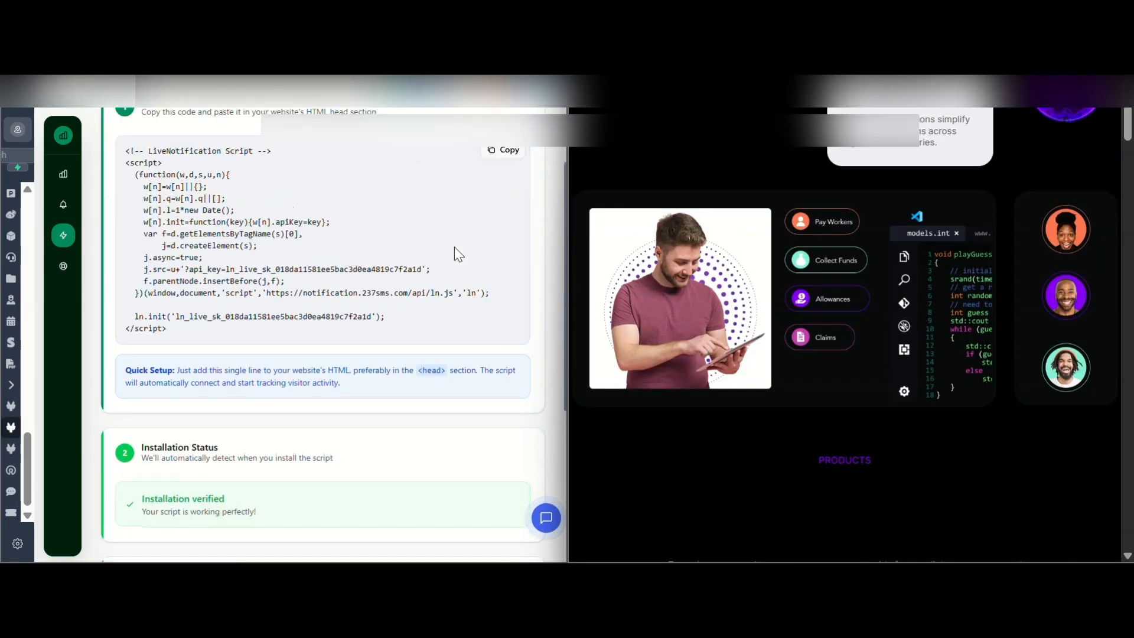
scroll(454, 248, down, 5)
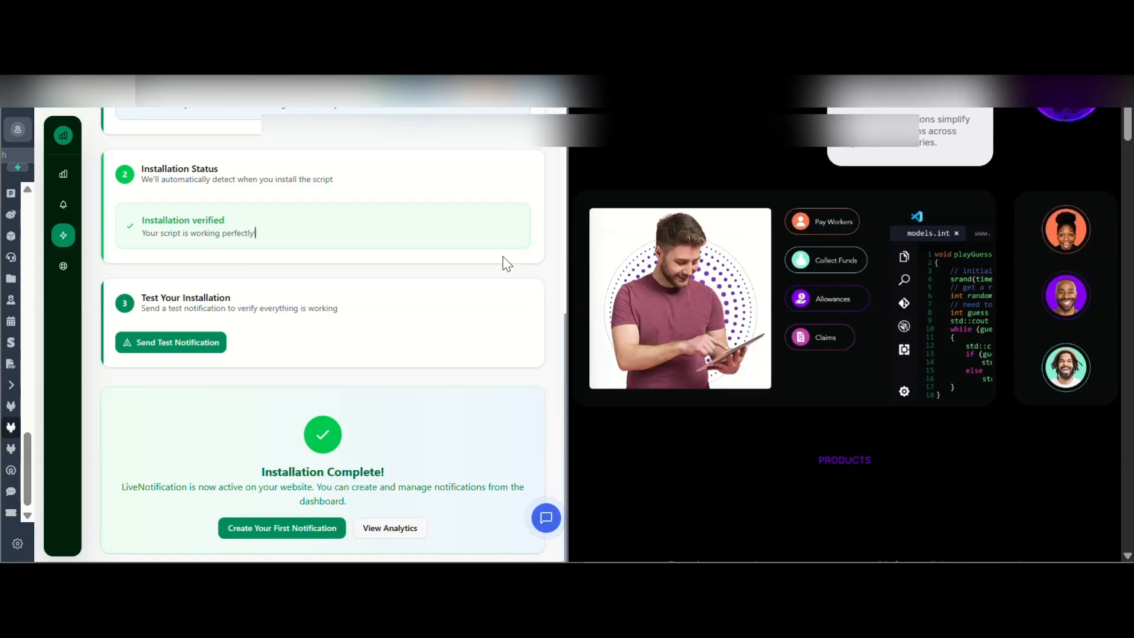
scroll(482, 290, down, 1)
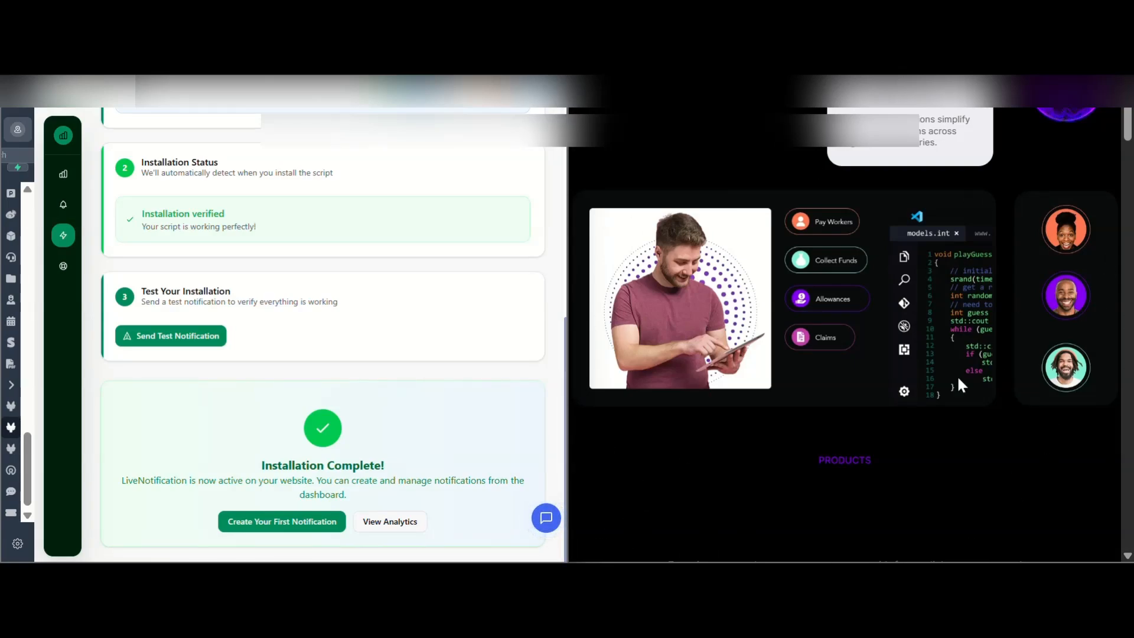
Send the test notification twice from the installation page and read its text on the website preview.
click(147, 342)
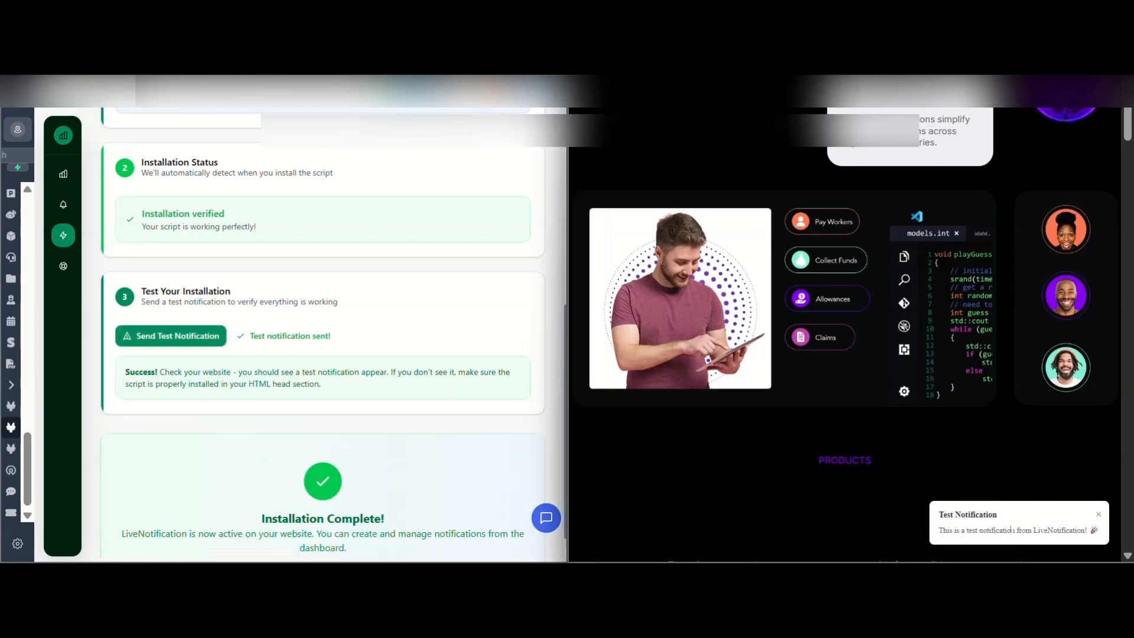
drag(1012, 530, 1087, 530)
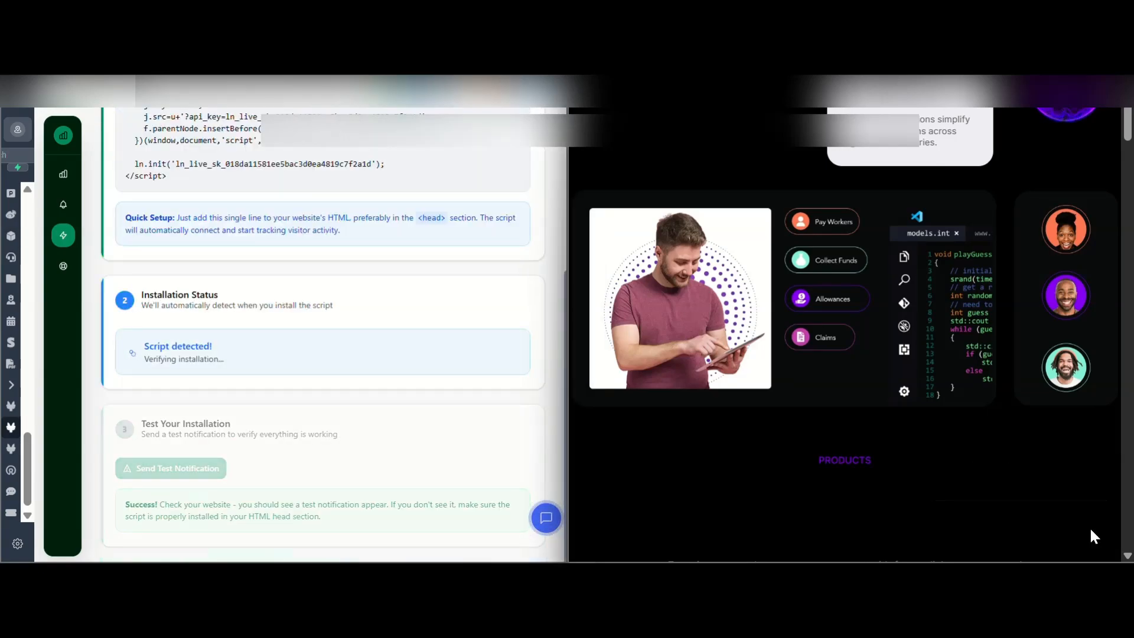
scroll(288, 452, down, 2)
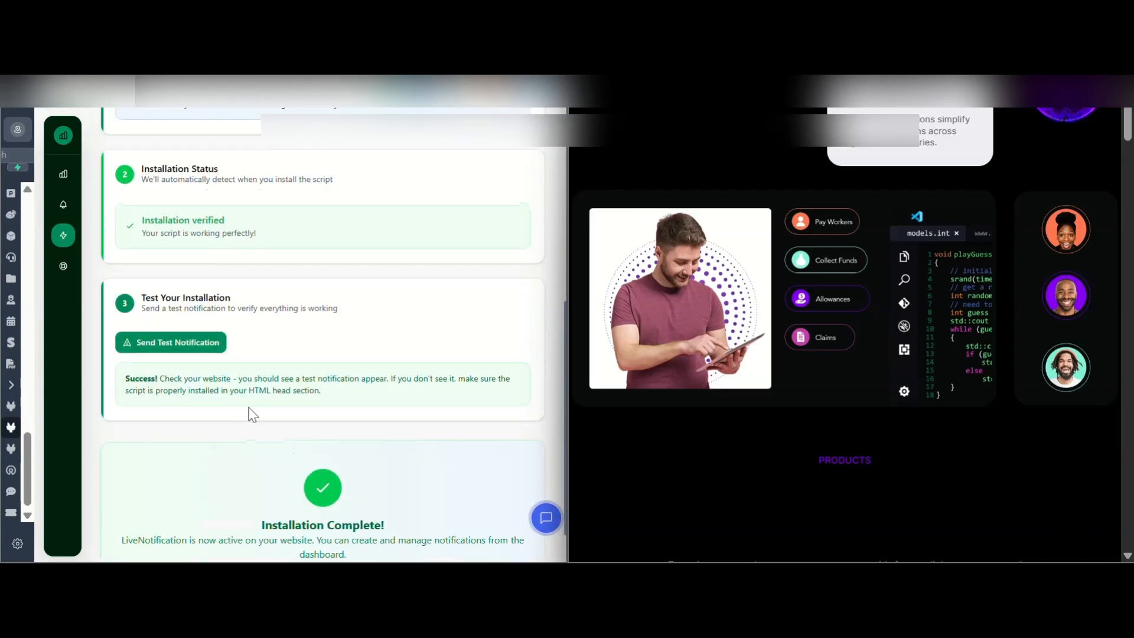
click(161, 343)
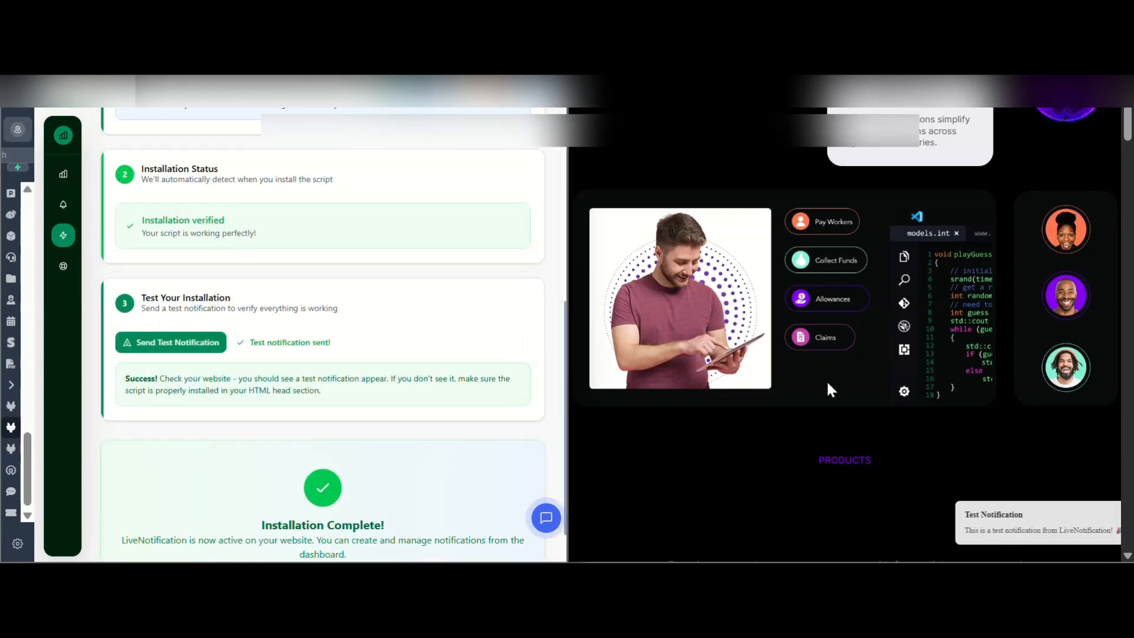
drag(938, 515, 1100, 530)
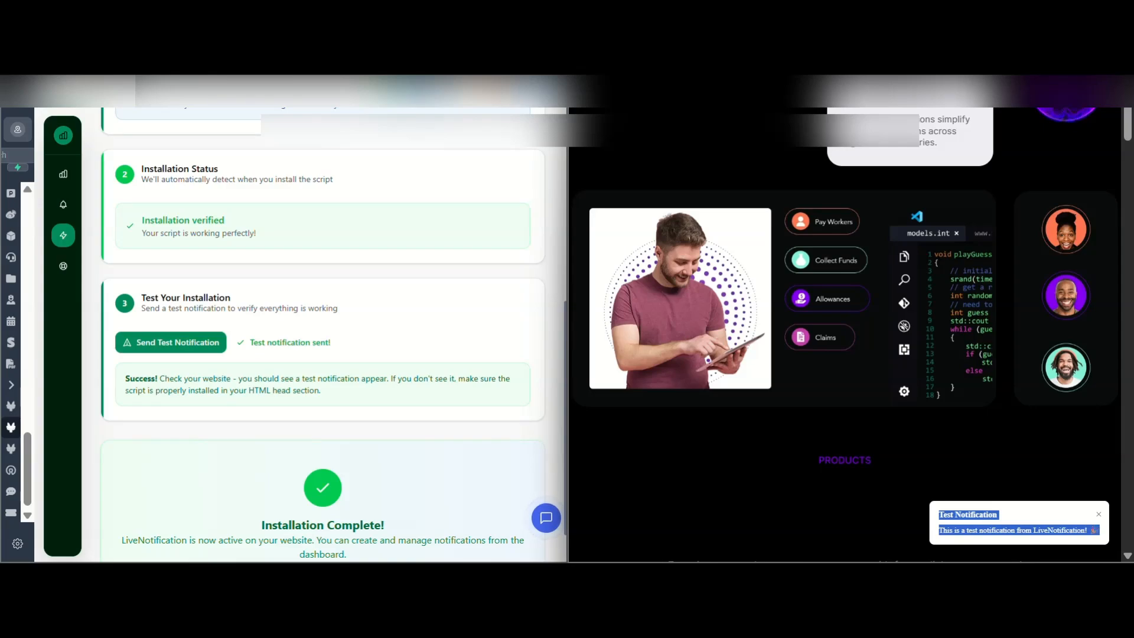
click(986, 528)
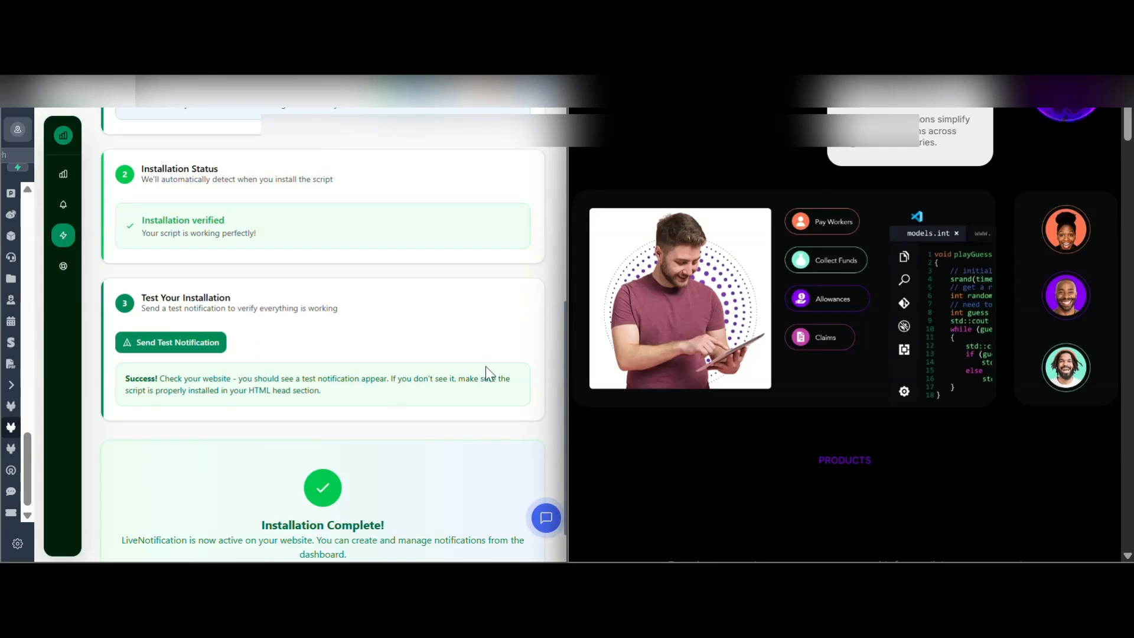
Maximize the Live Notification window and start creating a new notification from the Notifications page.
scroll(486, 367, down, 1)
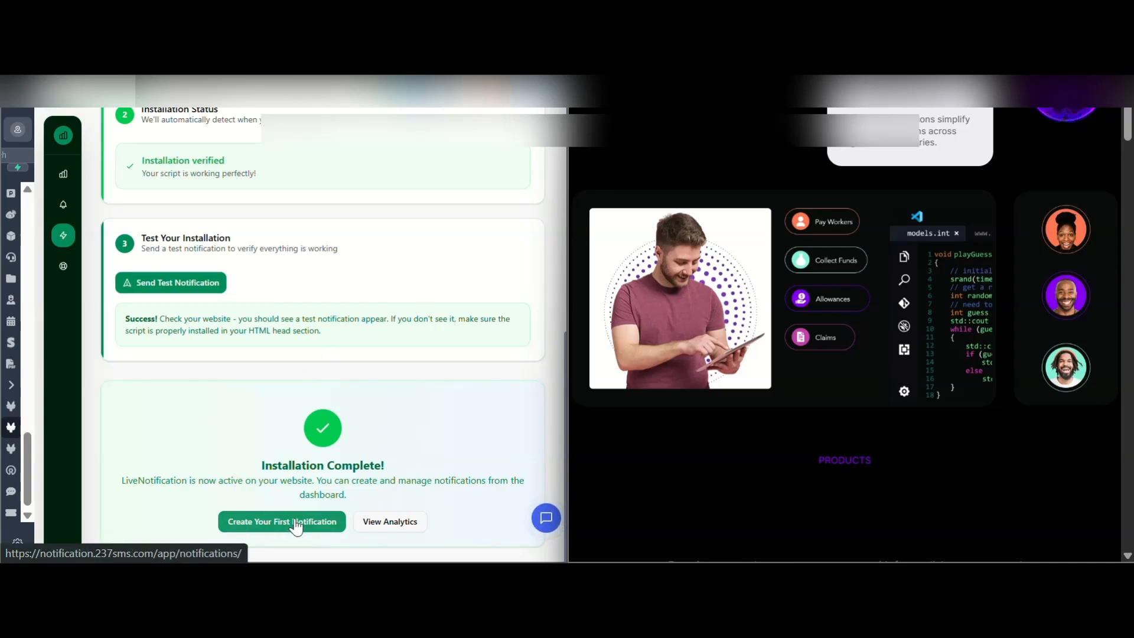
click(524, 81)
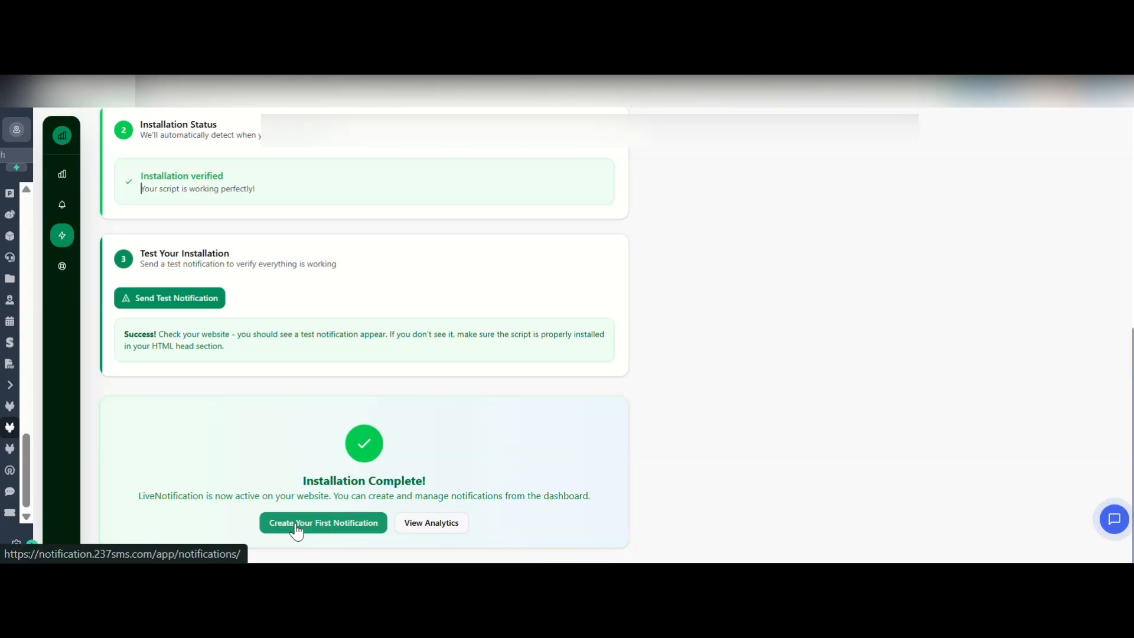
click(324, 528)
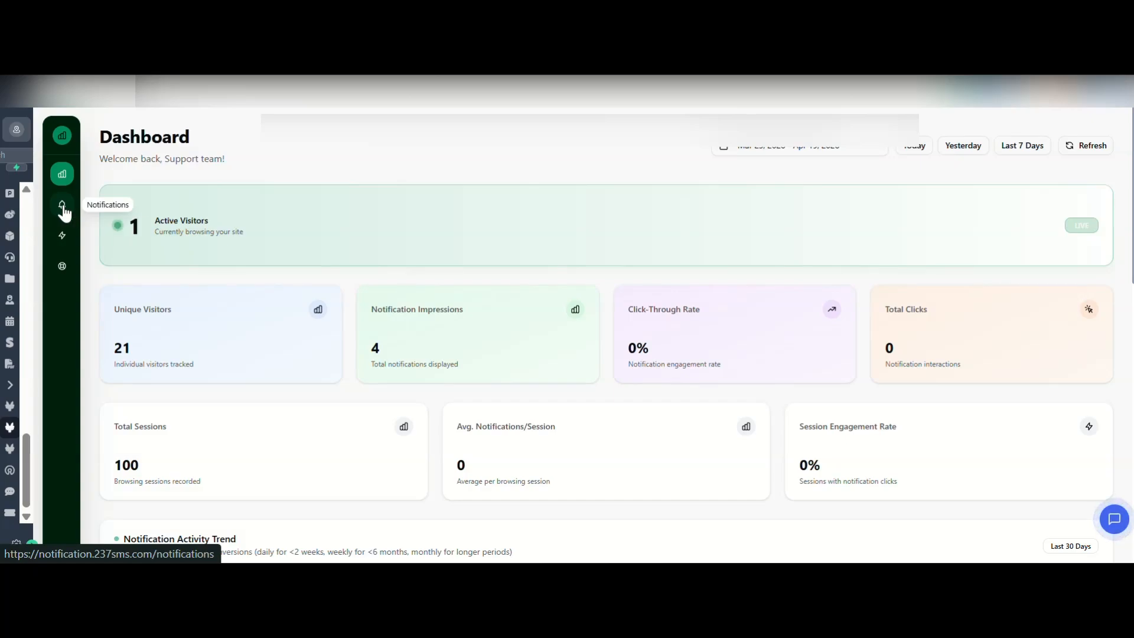
click(63, 208)
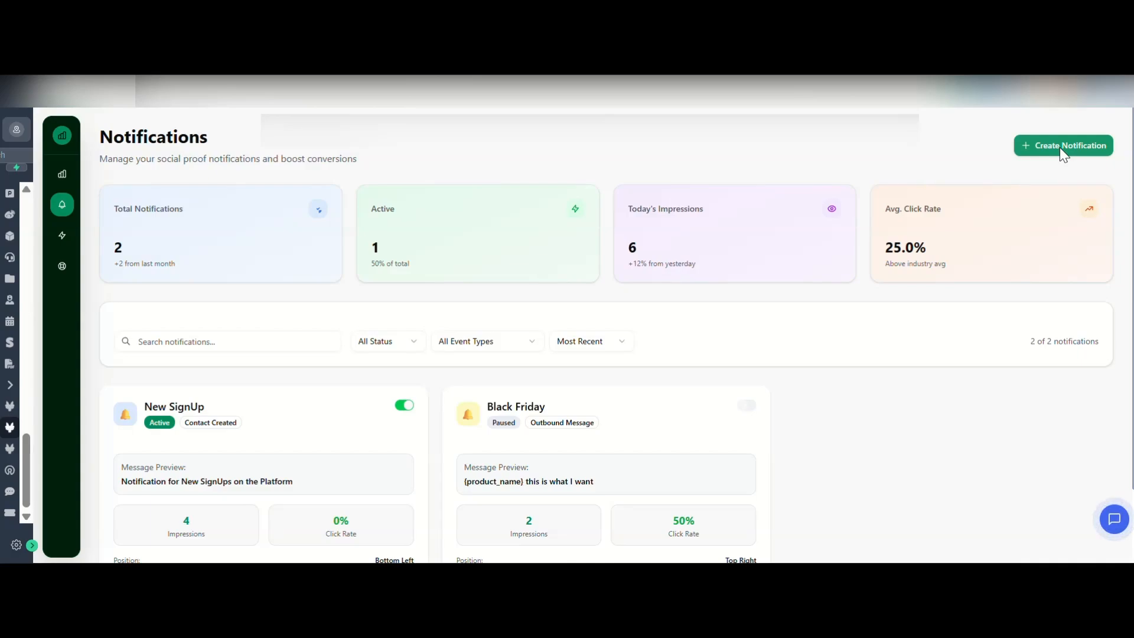
click(1062, 149)
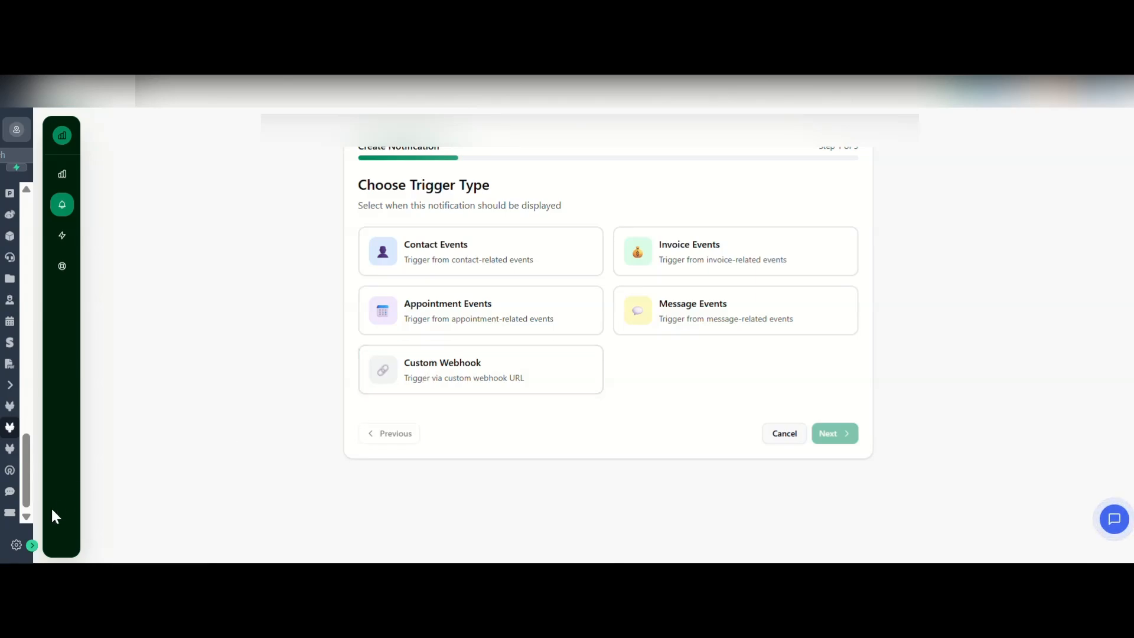
Expand the main navigation and examine the options of the contact, invoice, appointment, message and custom webhook trigger types.
click(32, 546)
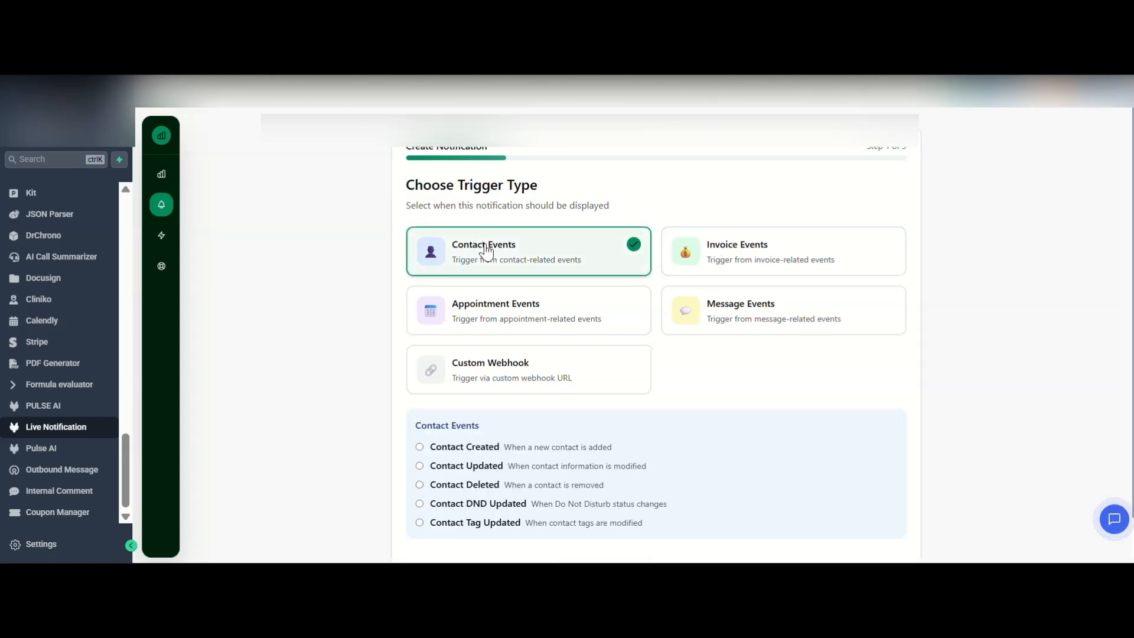
scroll(696, 397, down, 1)
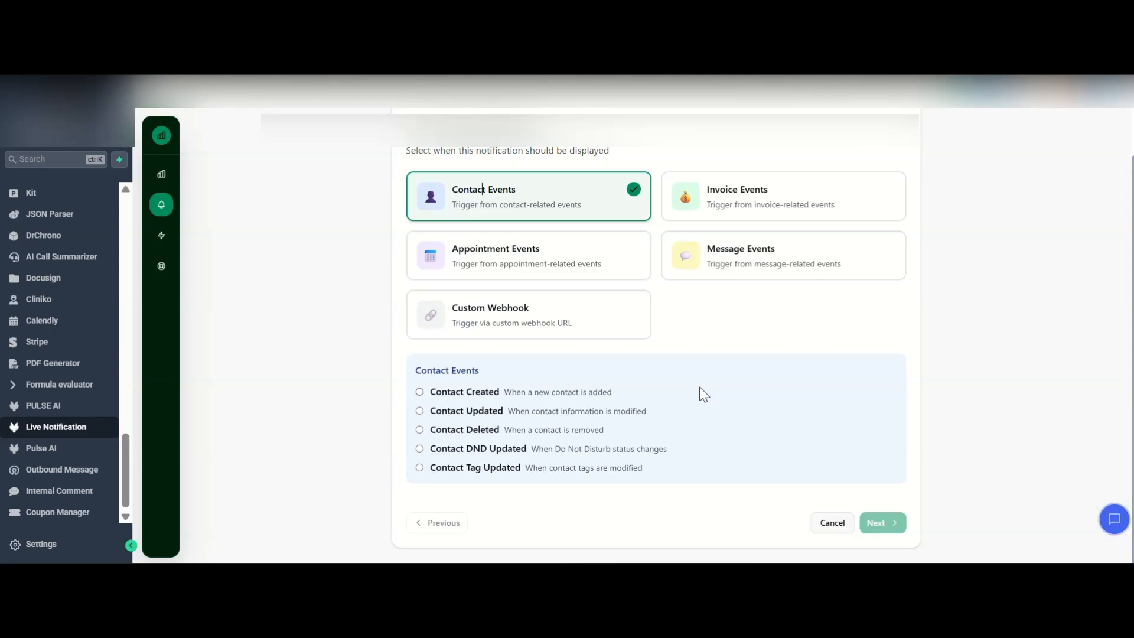
click(762, 208)
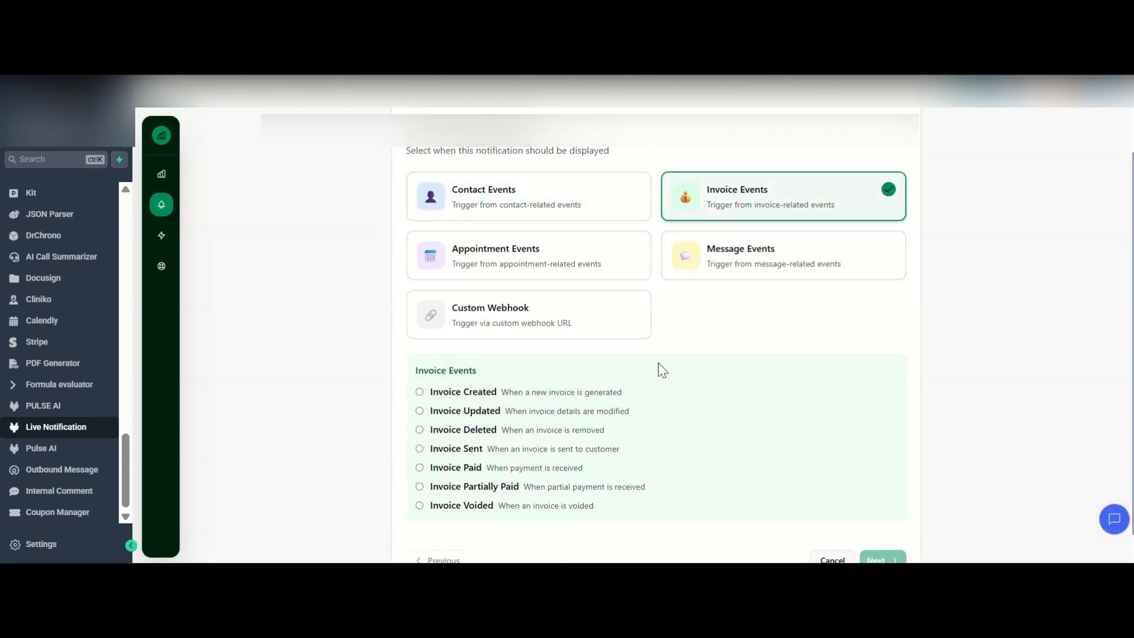
drag(417, 370, 650, 524)
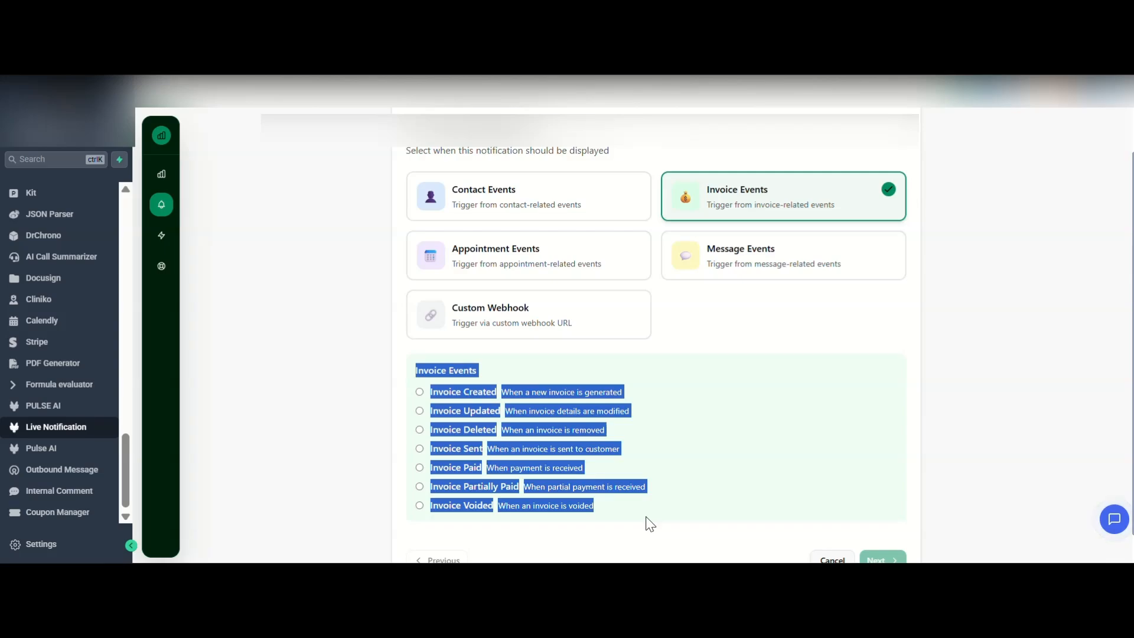
click(647, 519)
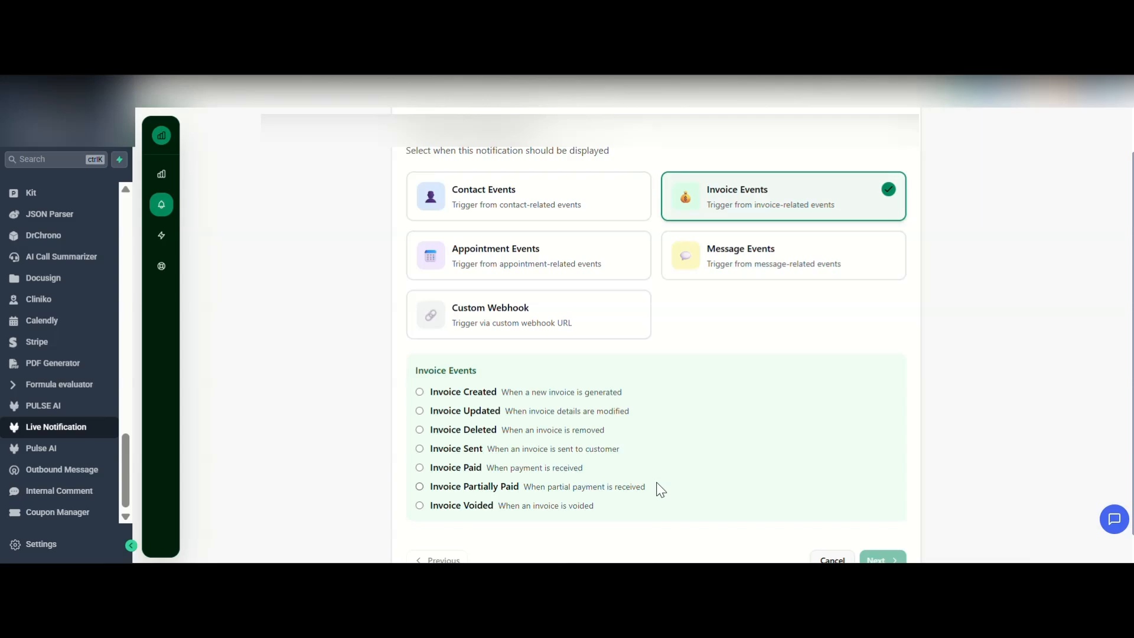
click(528, 259)
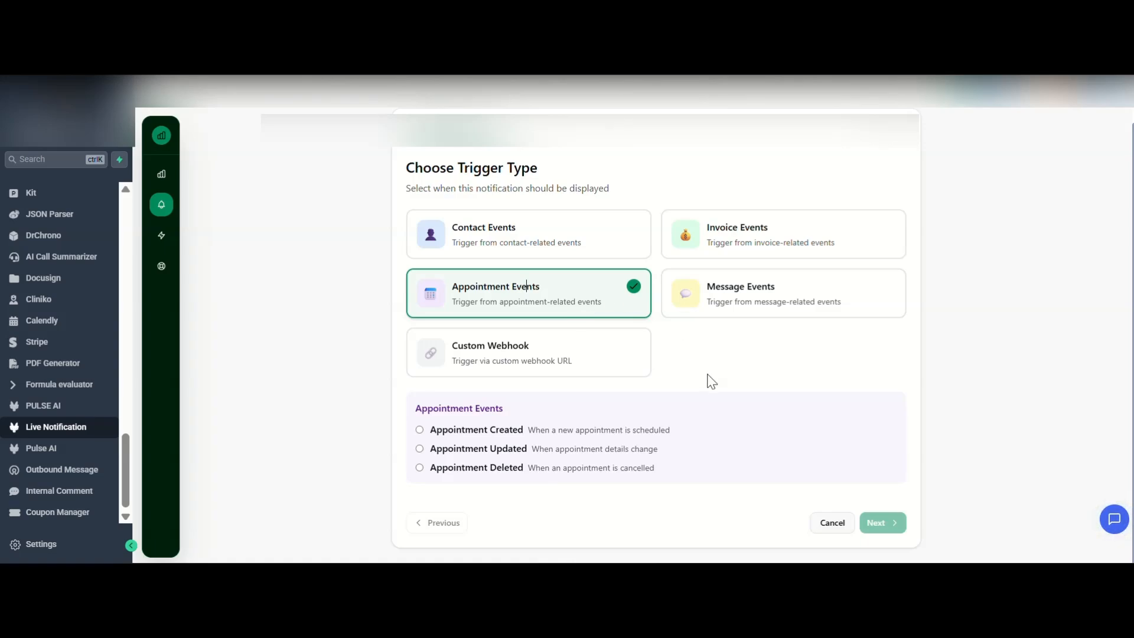
click(736, 307)
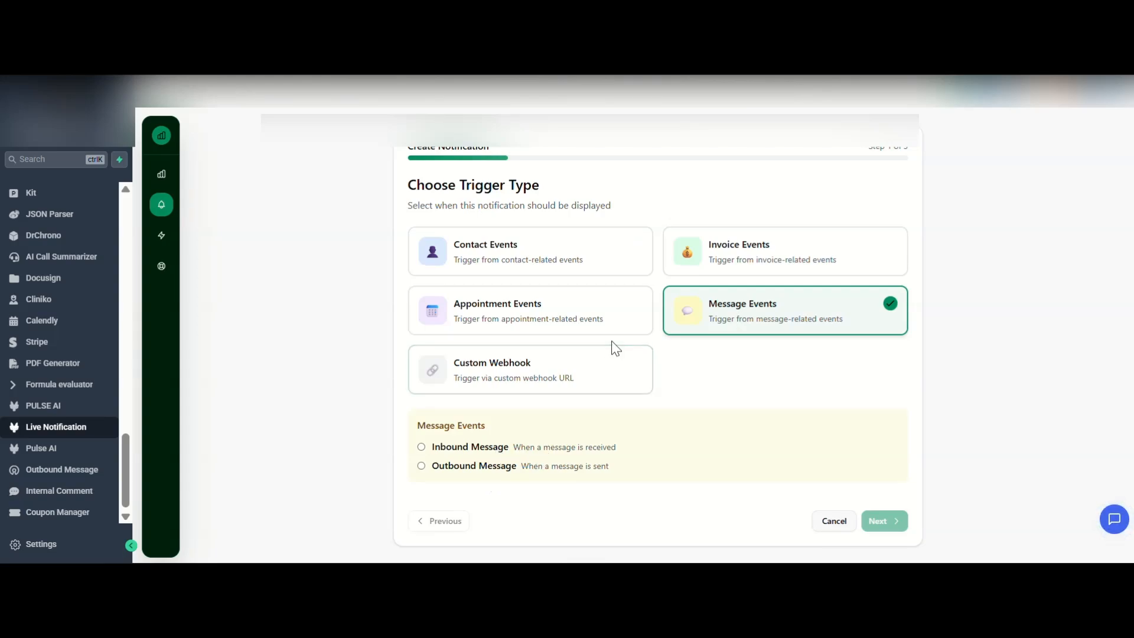
click(620, 370)
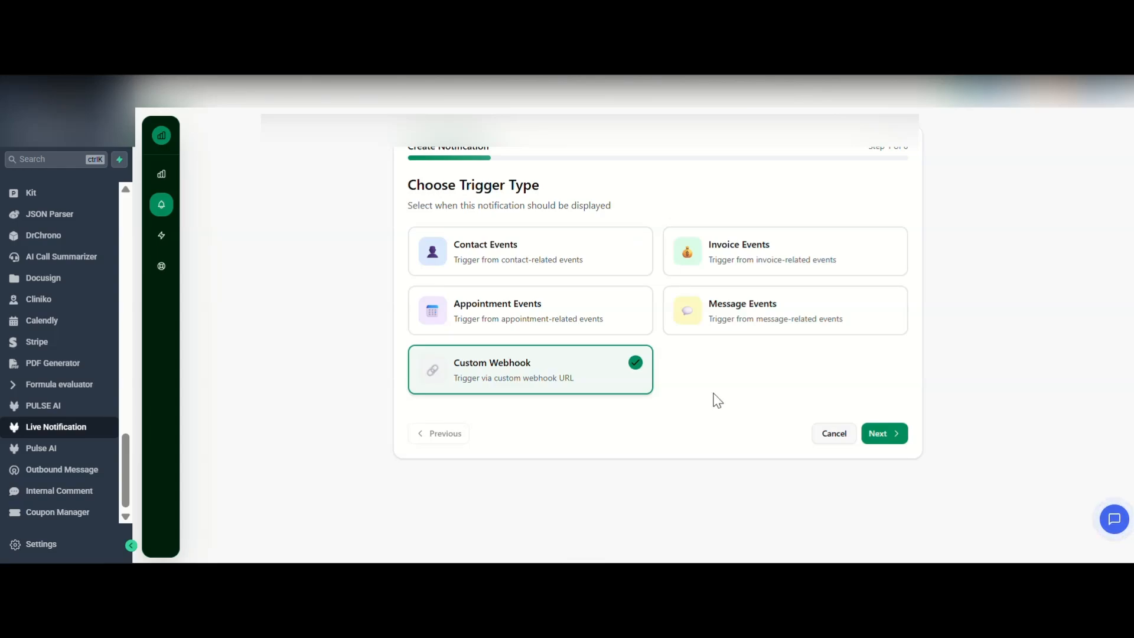
Set the notification trigger to the Contact Created event under Contact Events and proceed to the template choice.
click(571, 258)
scroll(786, 402, down, 1)
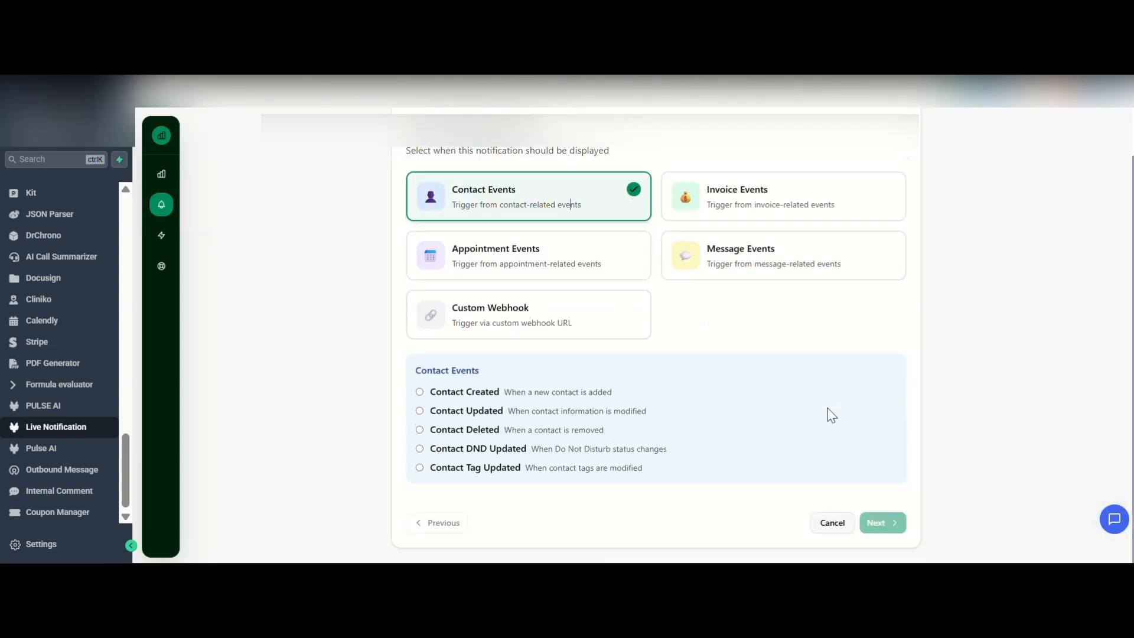
click(420, 392)
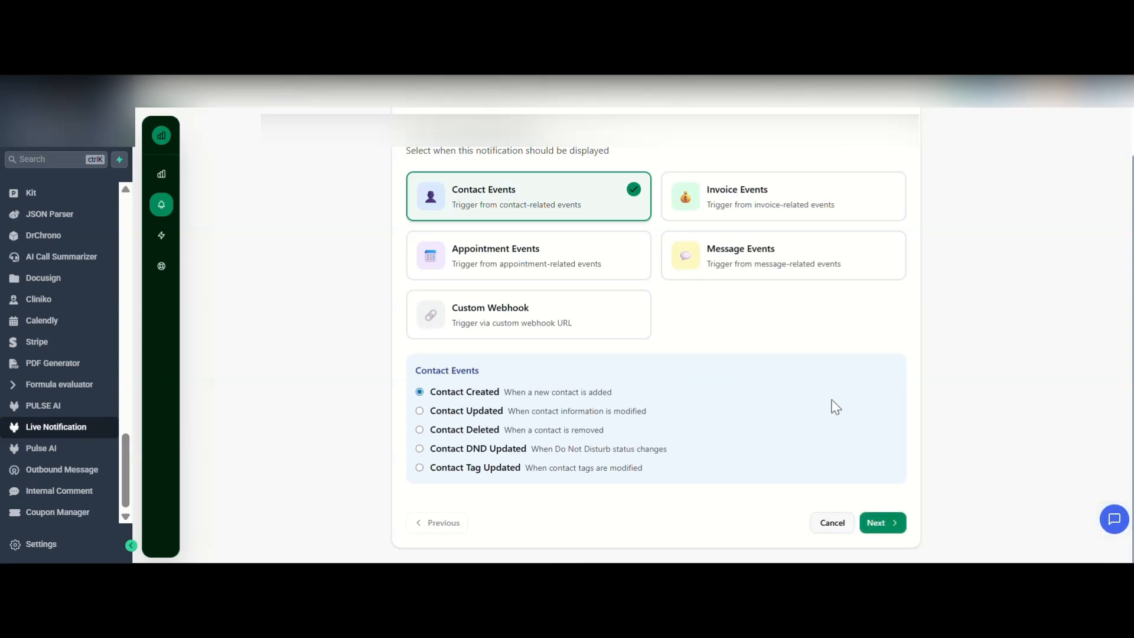
click(884, 523)
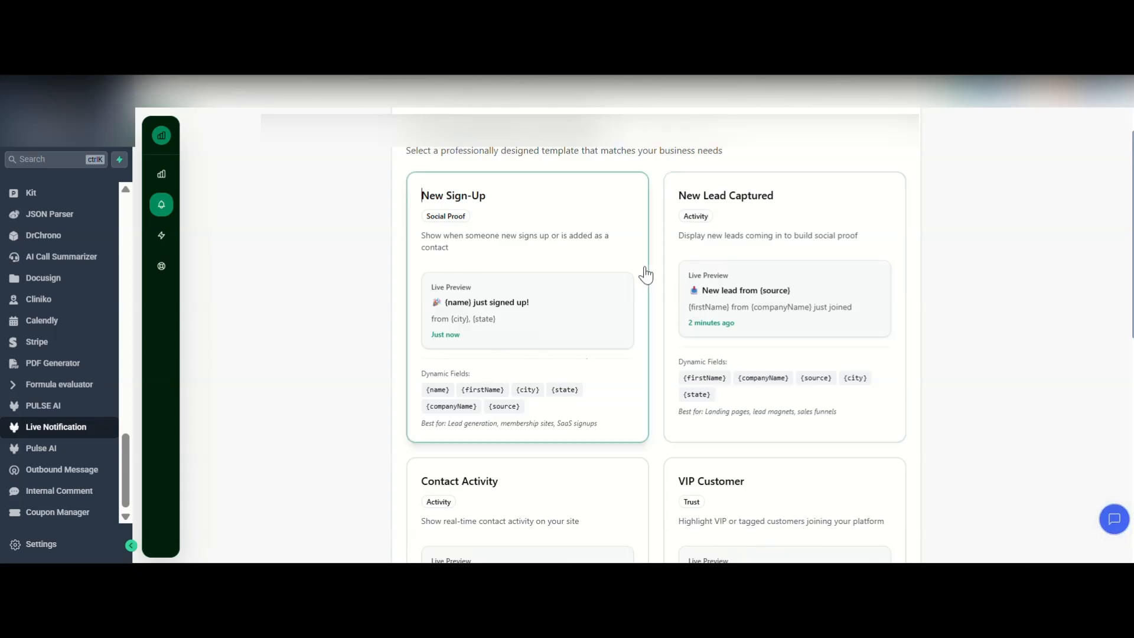
Look through the available notification templates and choose the New Sign-Up template.
scroll(654, 286, down, 8)
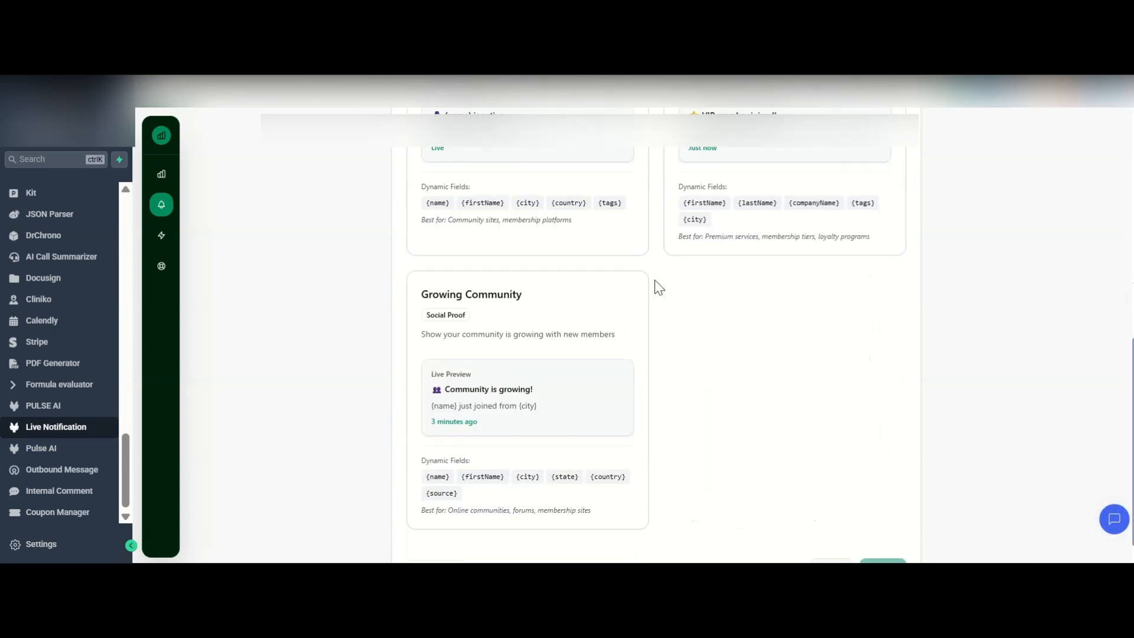
scroll(655, 287, up, 8)
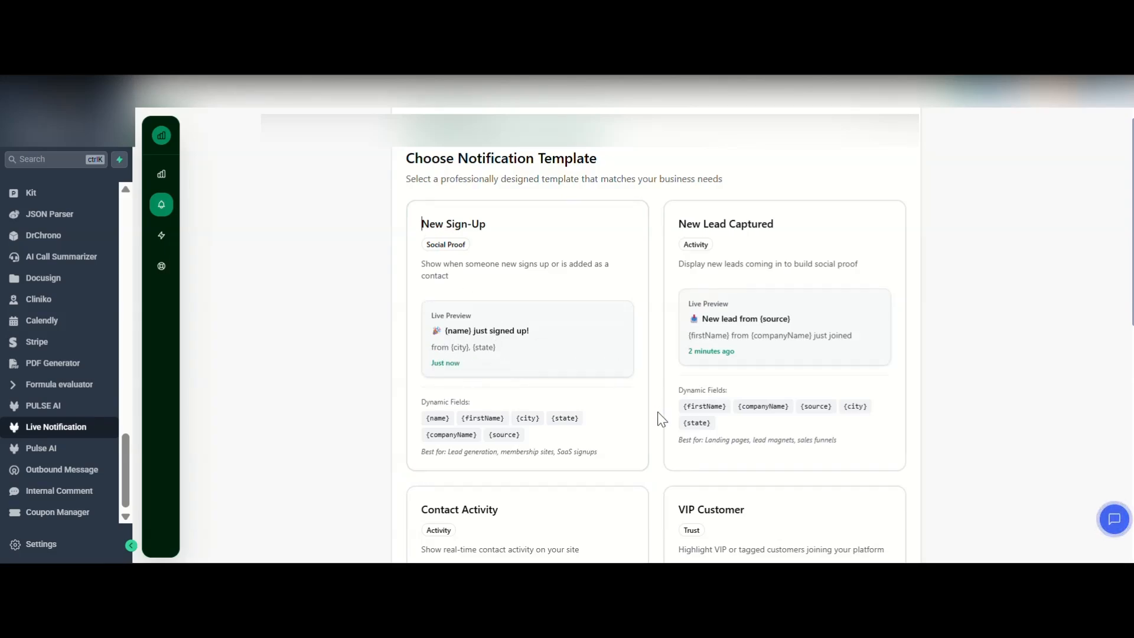
scroll(659, 414, down, 1)
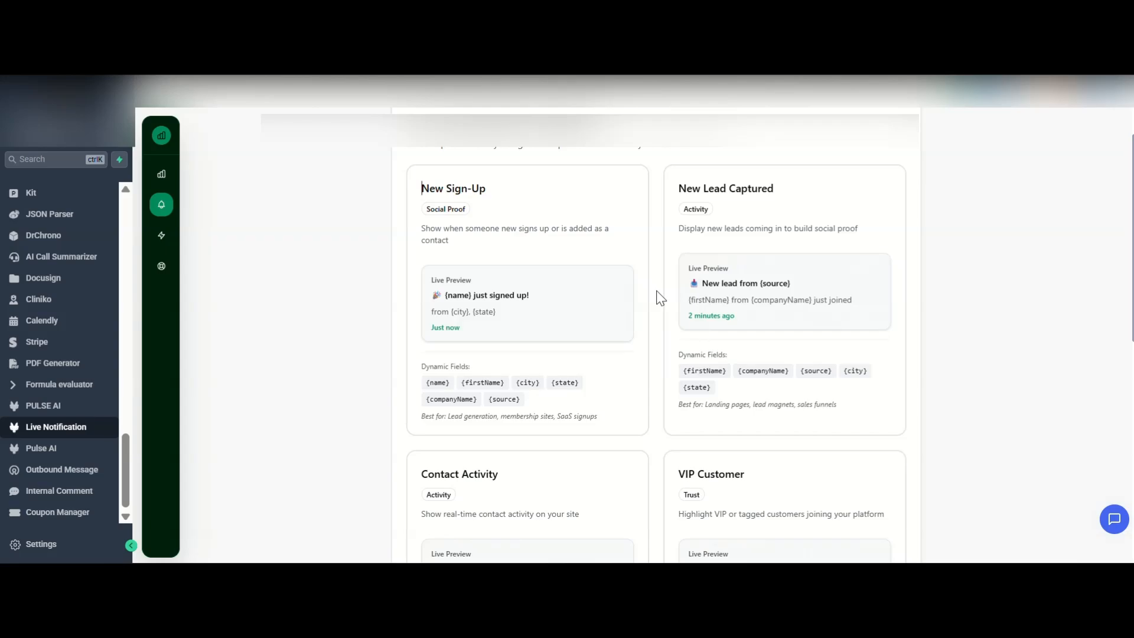
scroll(660, 299, down, 1)
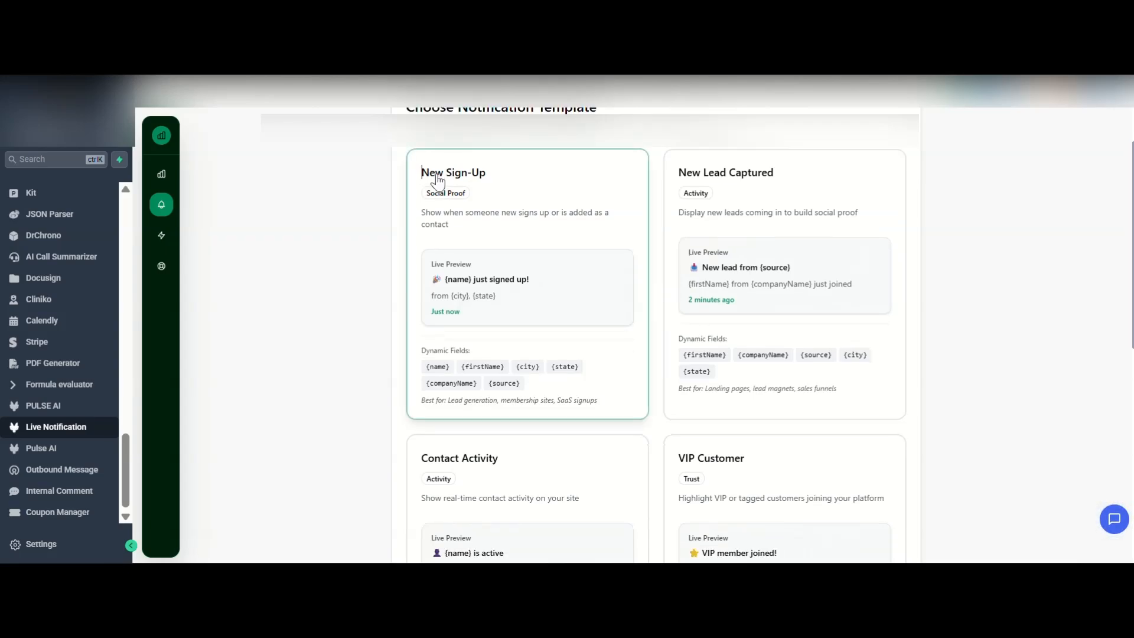
click(559, 197)
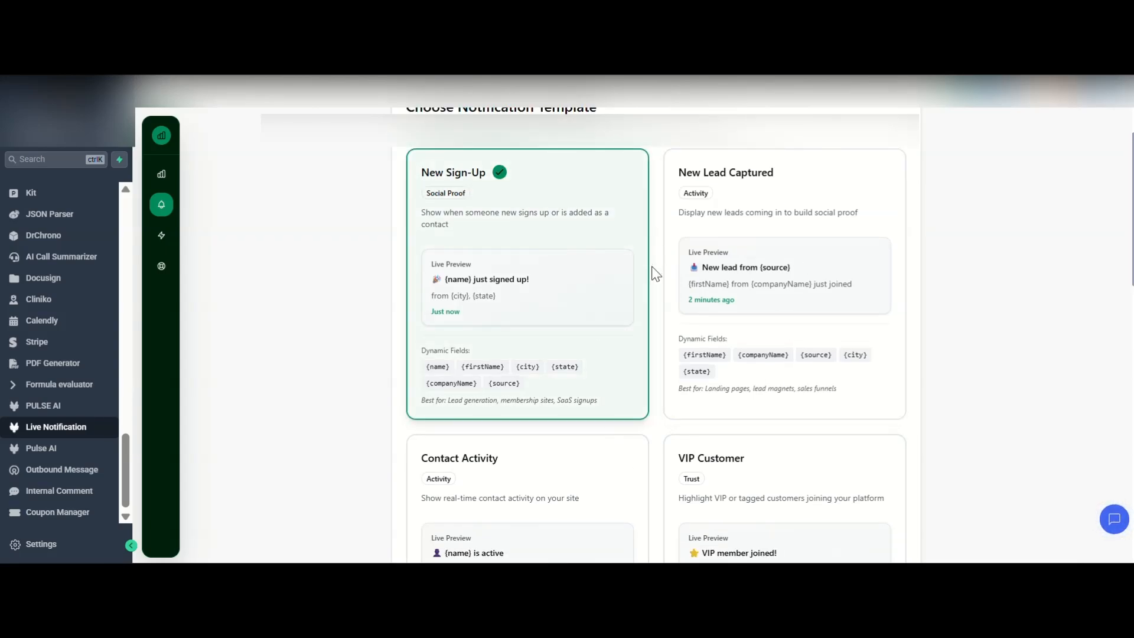
Examine the sample ContactCreate event data and the template variables in the field mapping section.
scroll(655, 273, down, 5)
scroll(655, 273, down, 7)
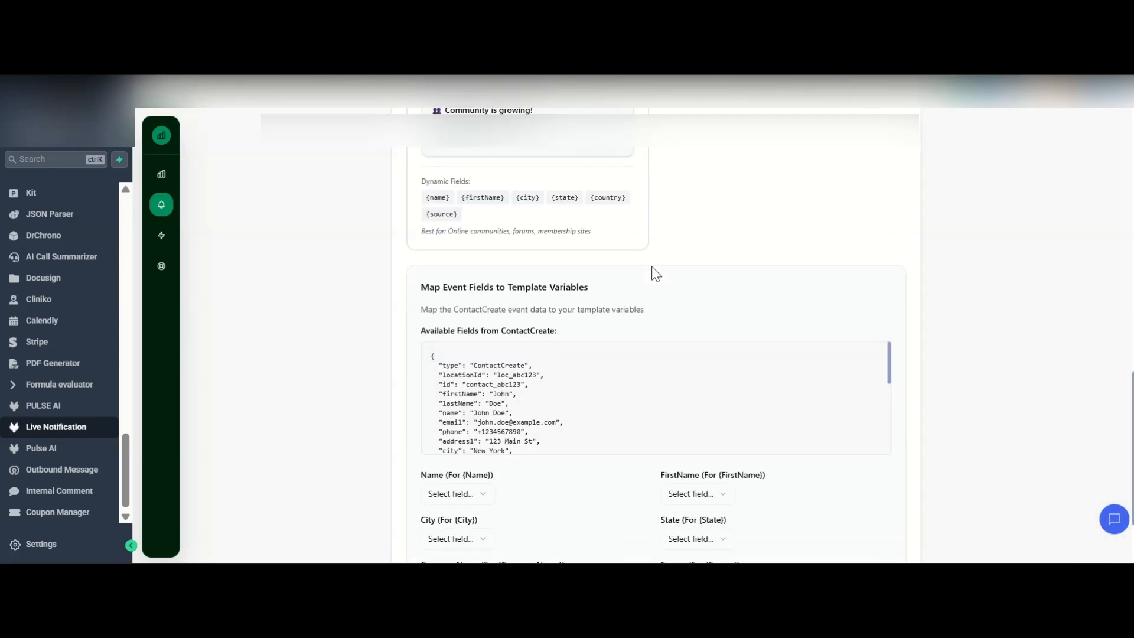
scroll(654, 274, down, 1)
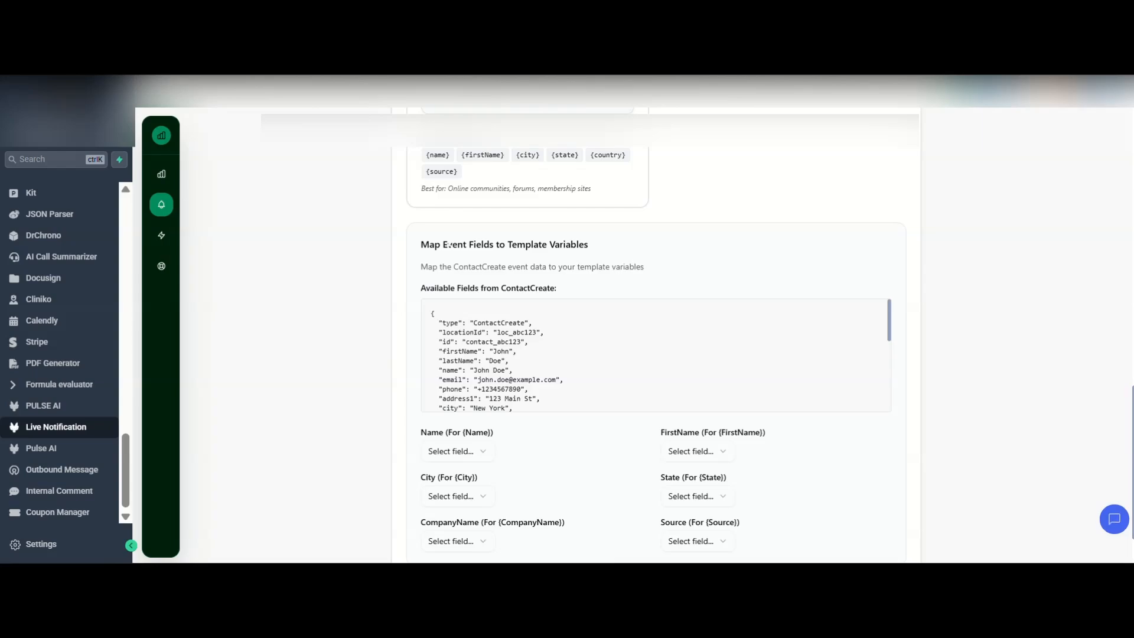
scroll(678, 362, down, 5)
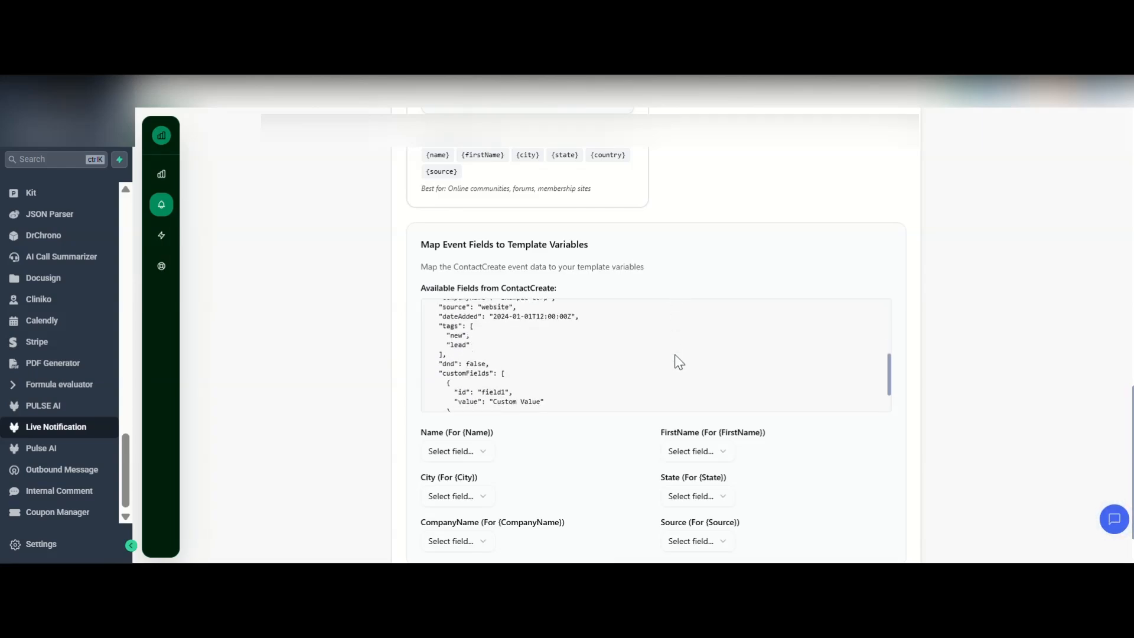
scroll(678, 362, up, 5)
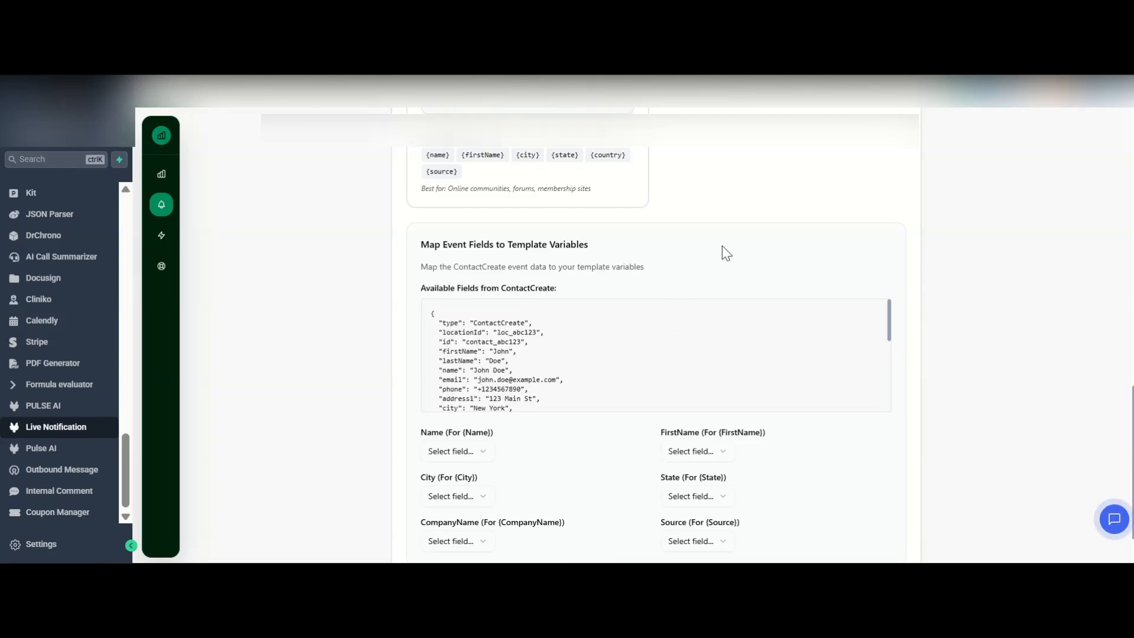
scroll(724, 253, down, 2)
scroll(606, 292, down, 1)
scroll(603, 290, down, 1)
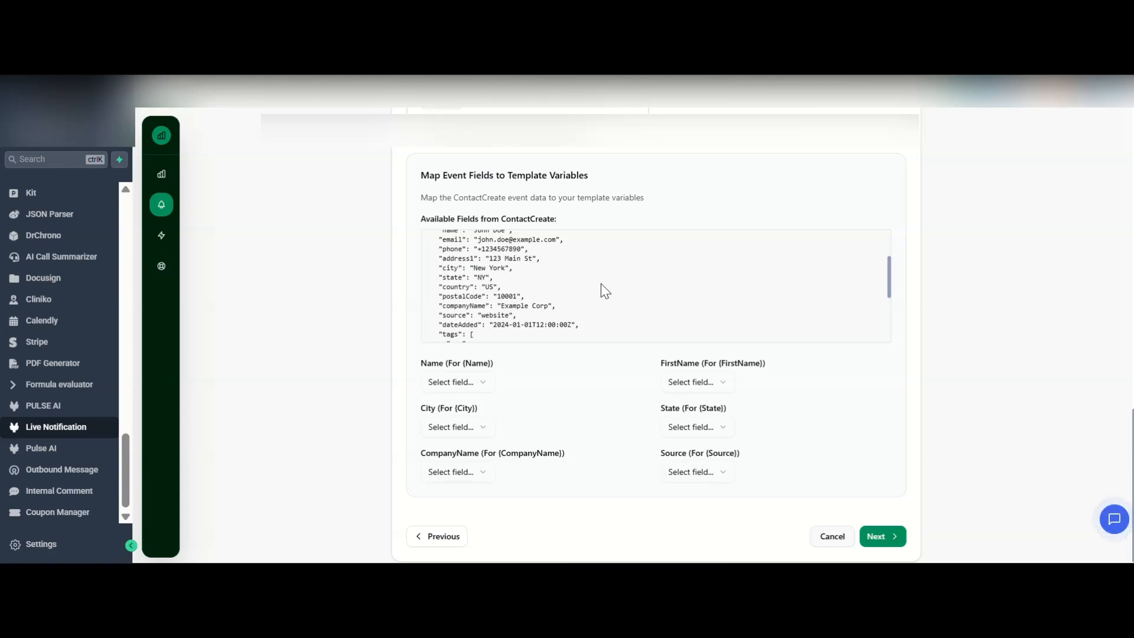
scroll(602, 289, down, 2)
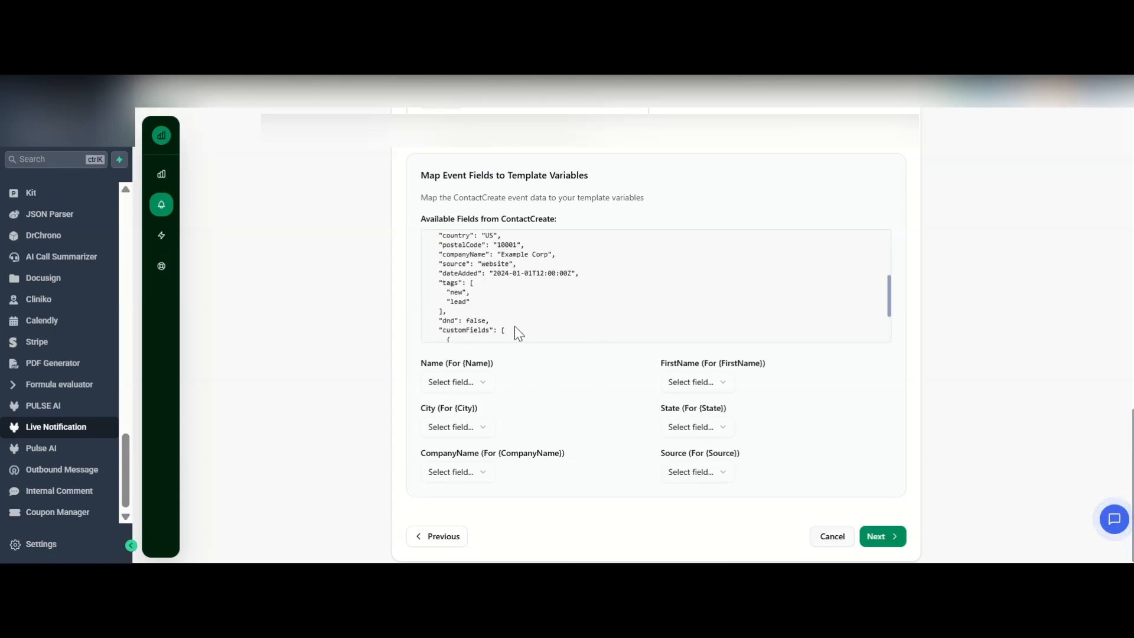
scroll(594, 310, down, 1)
scroll(595, 309, up, 5)
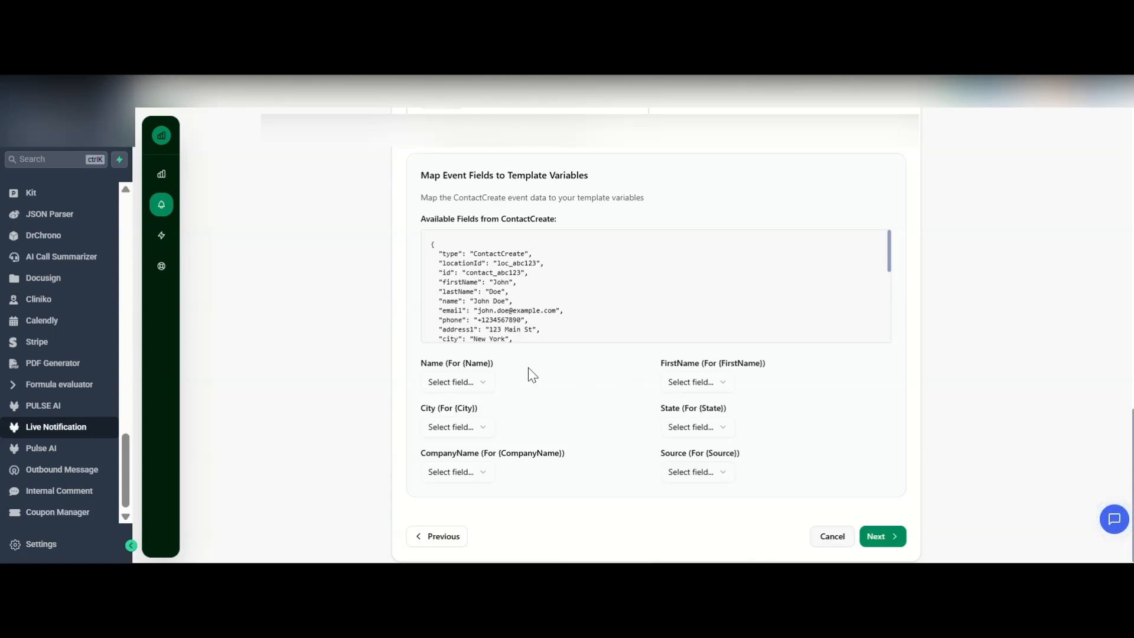
Map the Name variable to the name field and the FirstName variable to the firstName field.
click(473, 381)
click(465, 199)
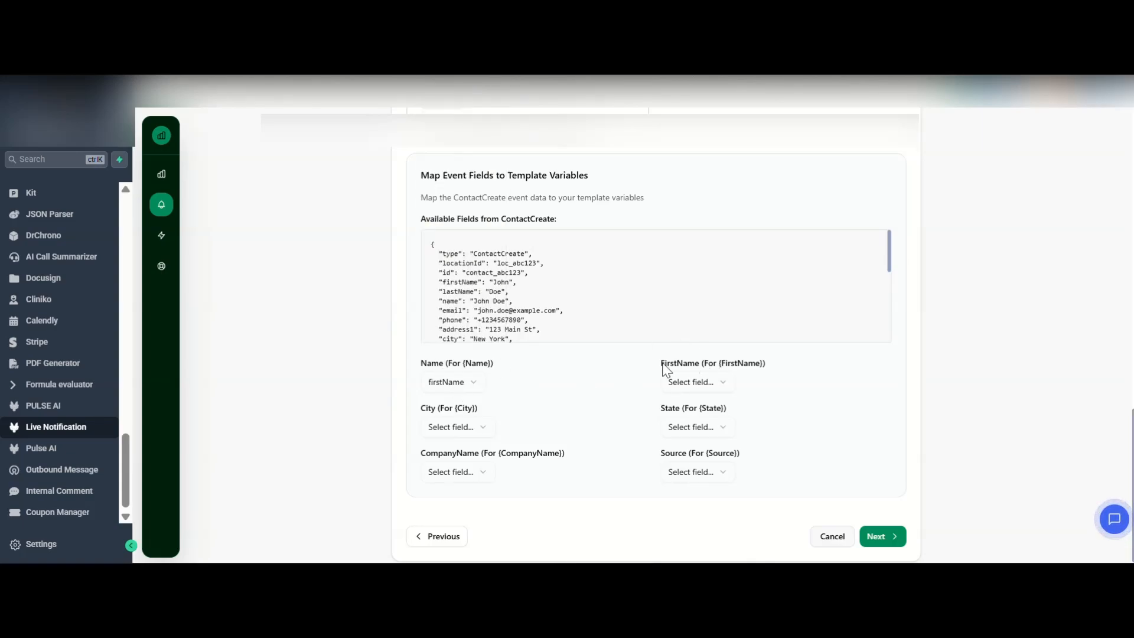
click(692, 382)
click(690, 200)
click(469, 384)
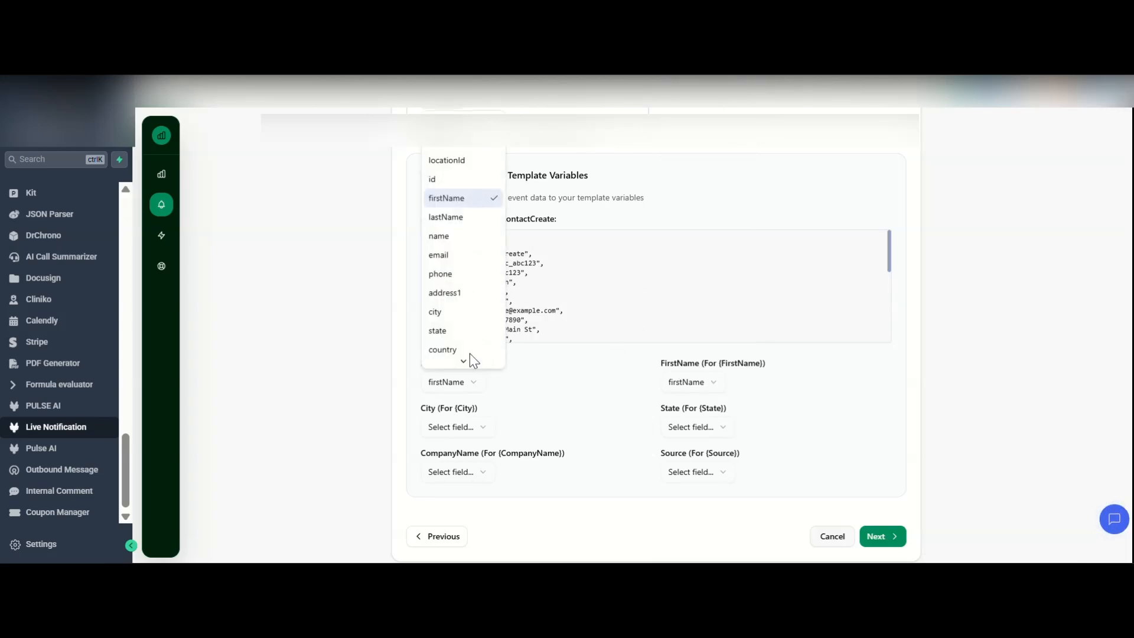
click(462, 240)
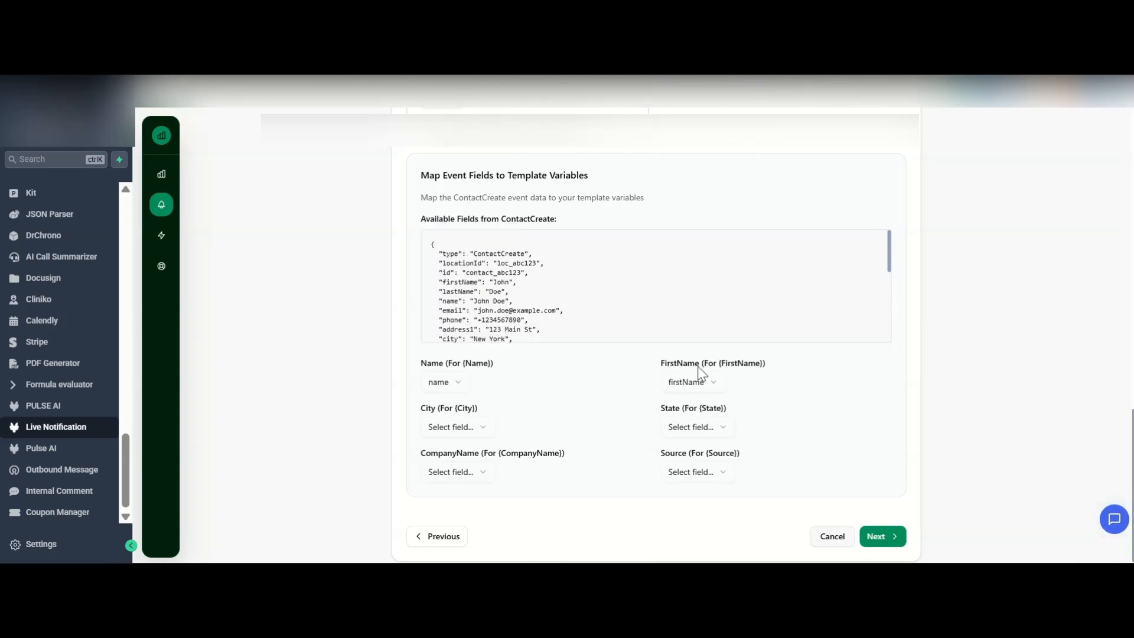
Map the City variable to the city field and the State variable to the state field.
click(469, 415)
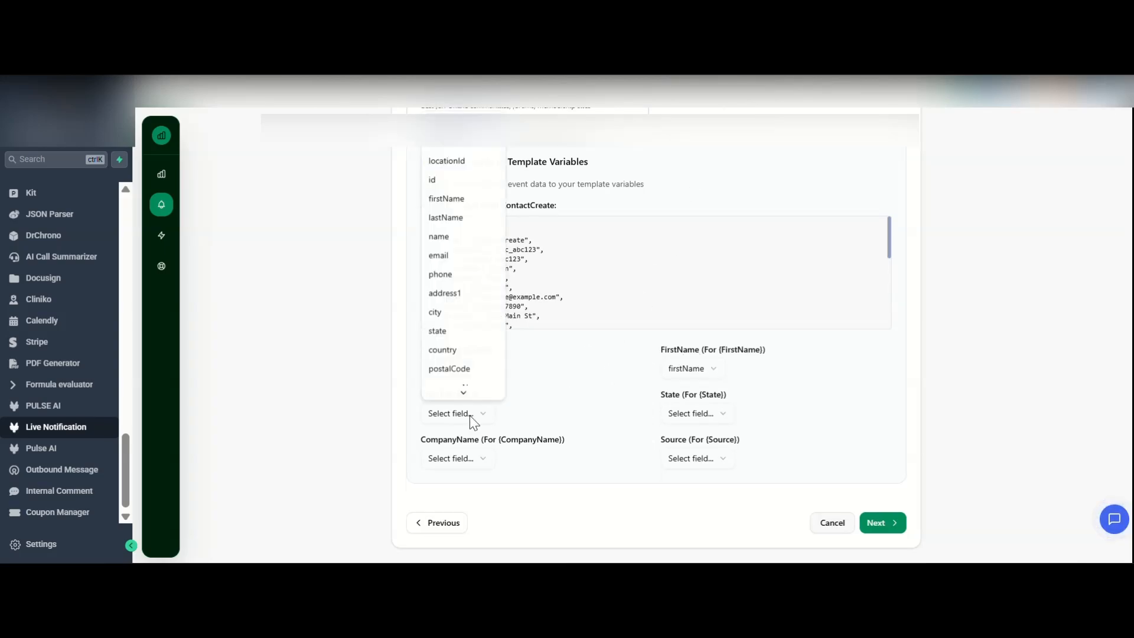
click(443, 313)
click(714, 413)
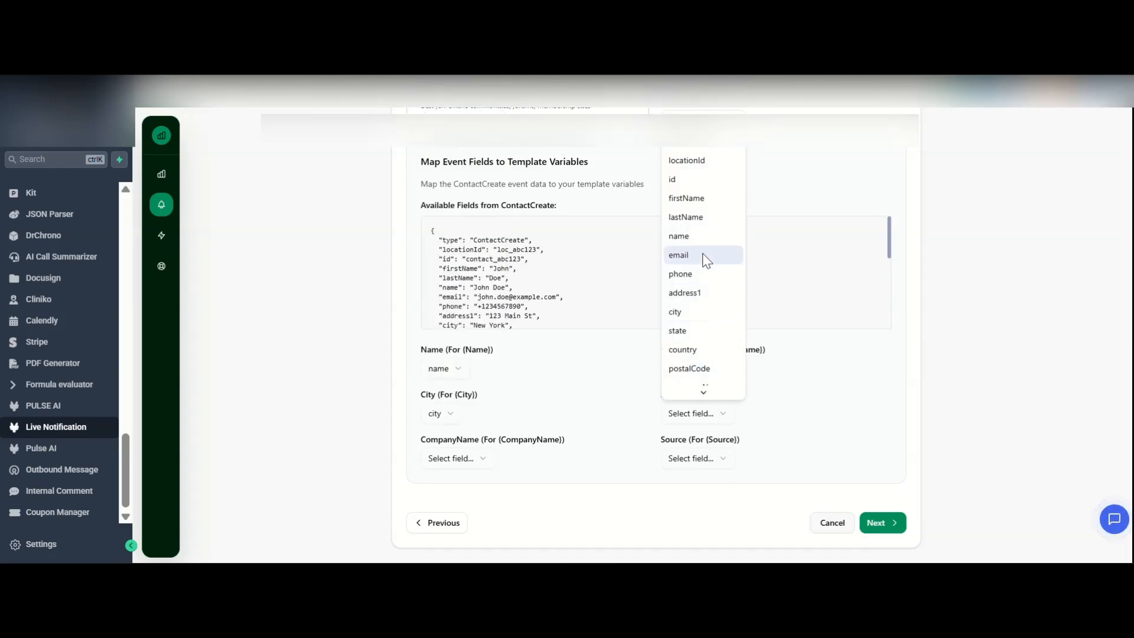
scroll(703, 257, down, 2)
click(691, 236)
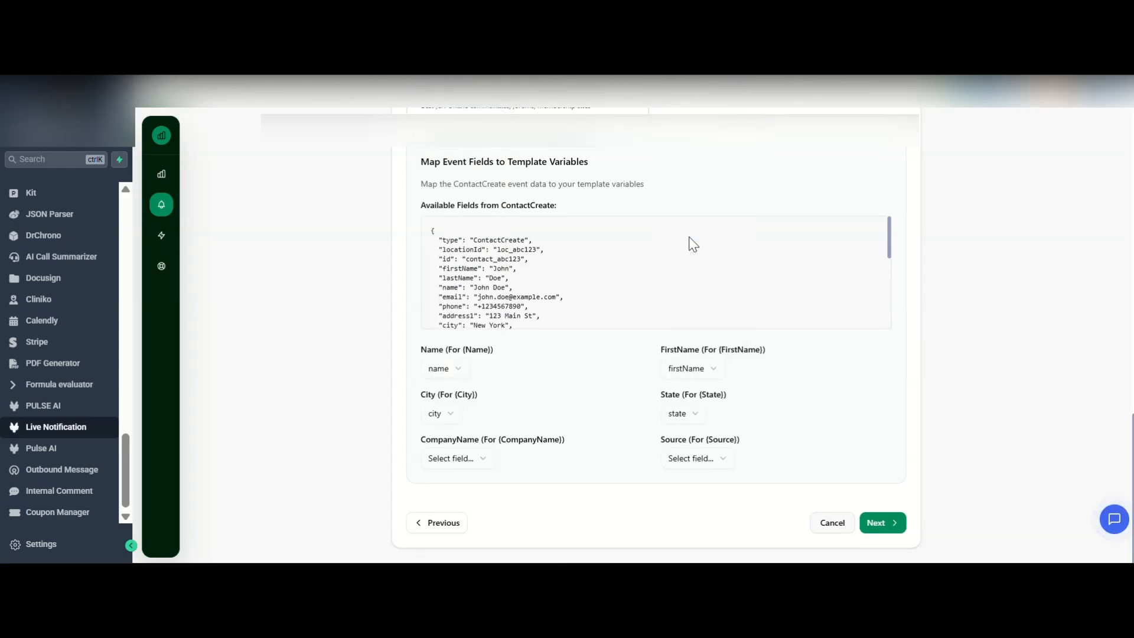
Map CompanyName to companyName and Source to source, and proceed to the notification's display configuration.
click(473, 457)
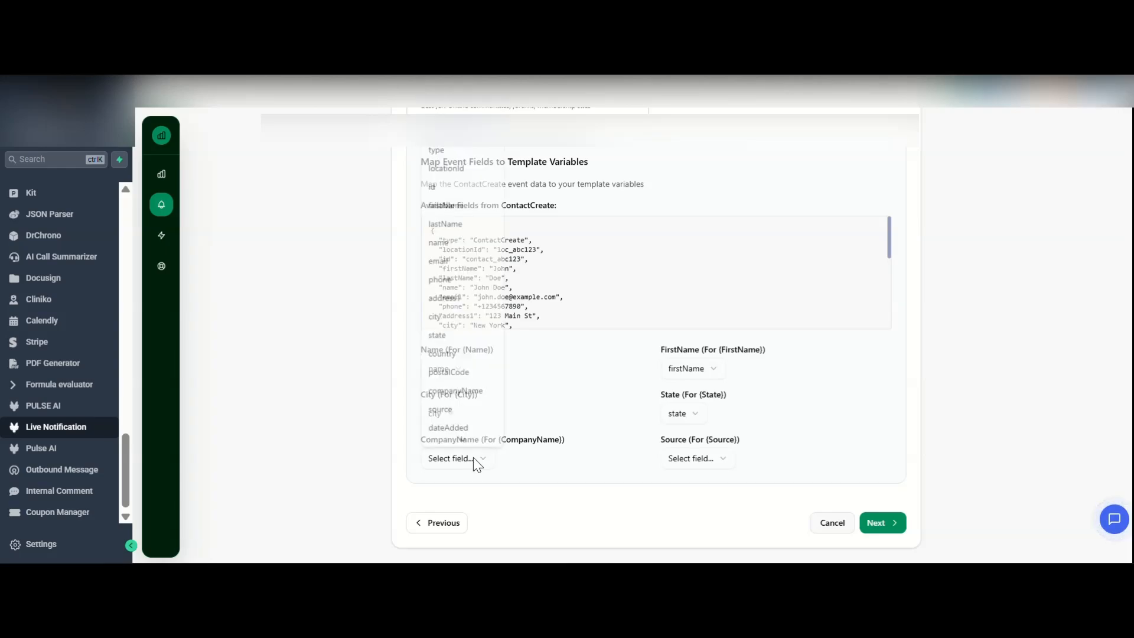
click(471, 389)
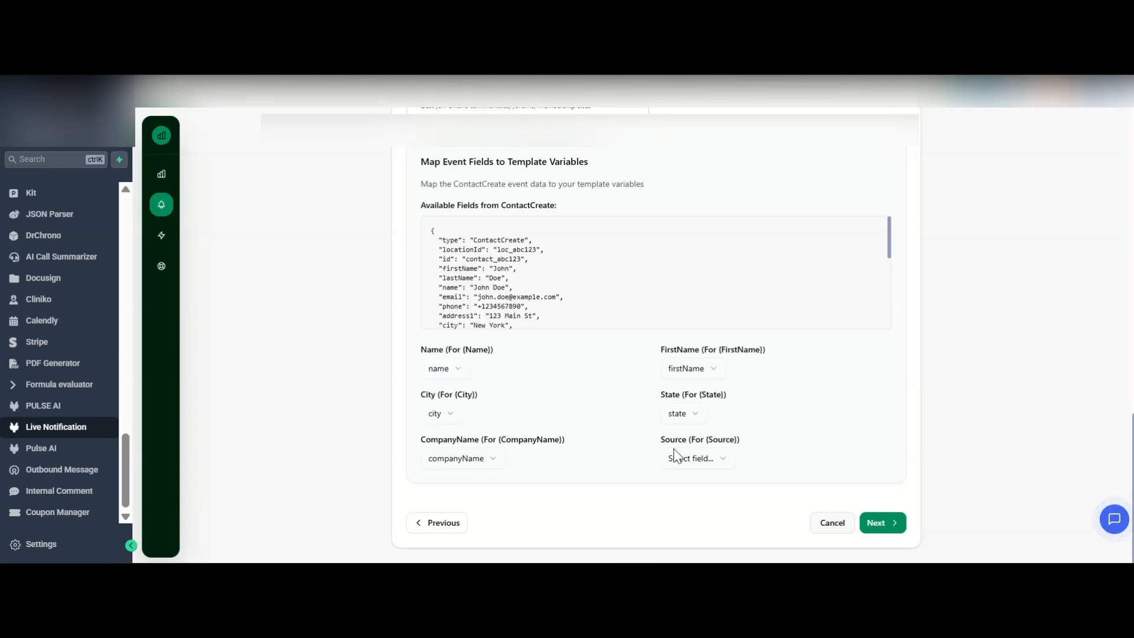
click(714, 462)
click(706, 409)
scroll(898, 233, up, 4)
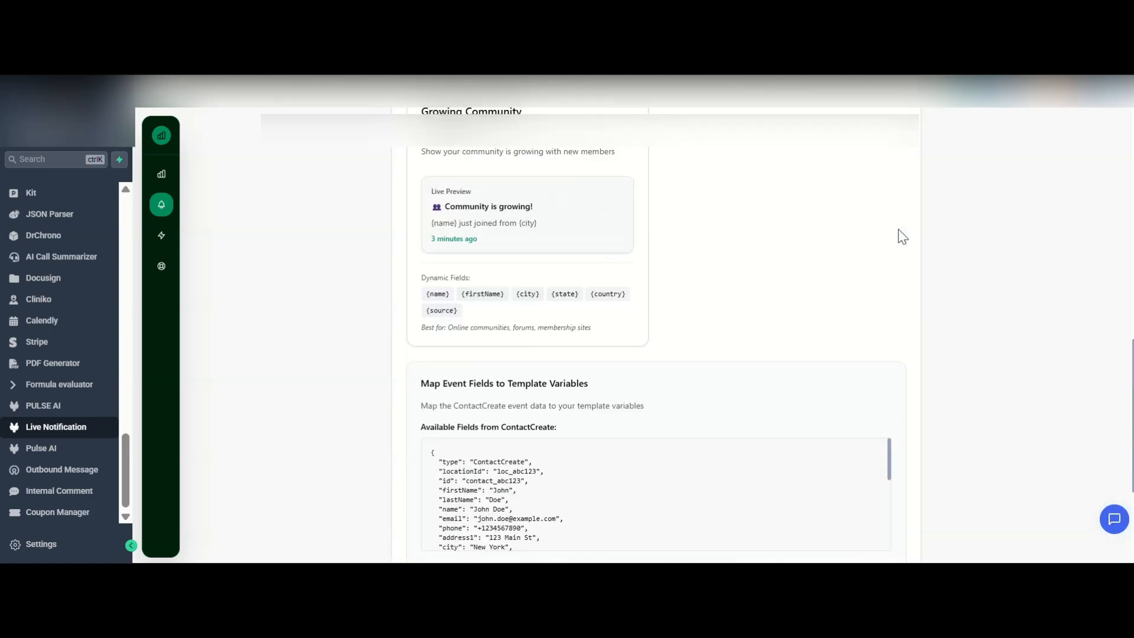
scroll(899, 231, down, 4)
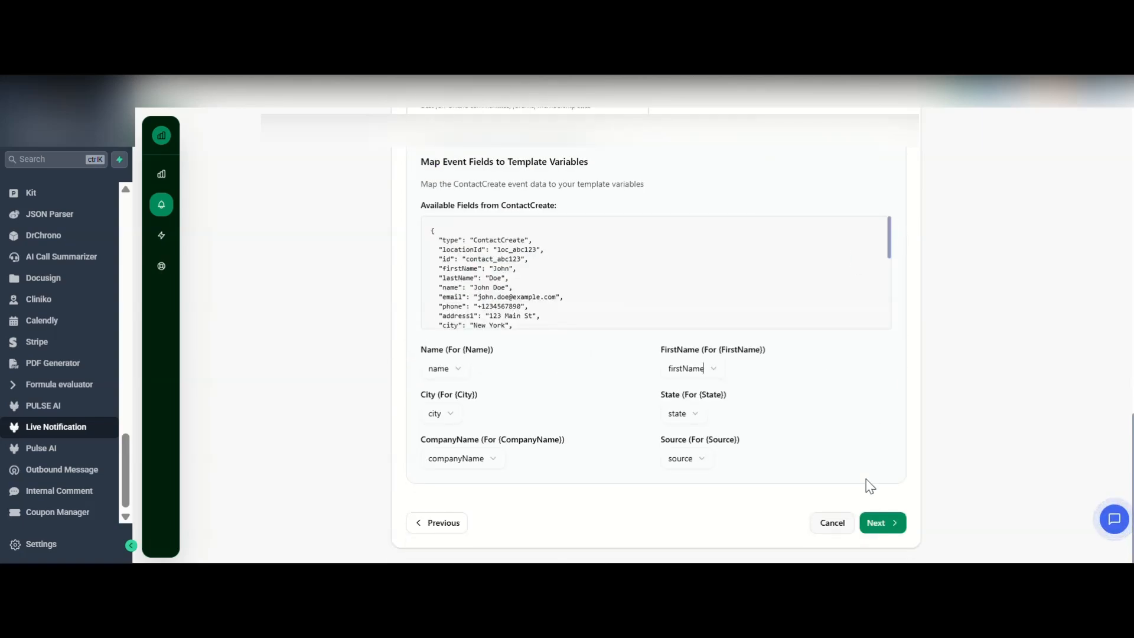
click(884, 523)
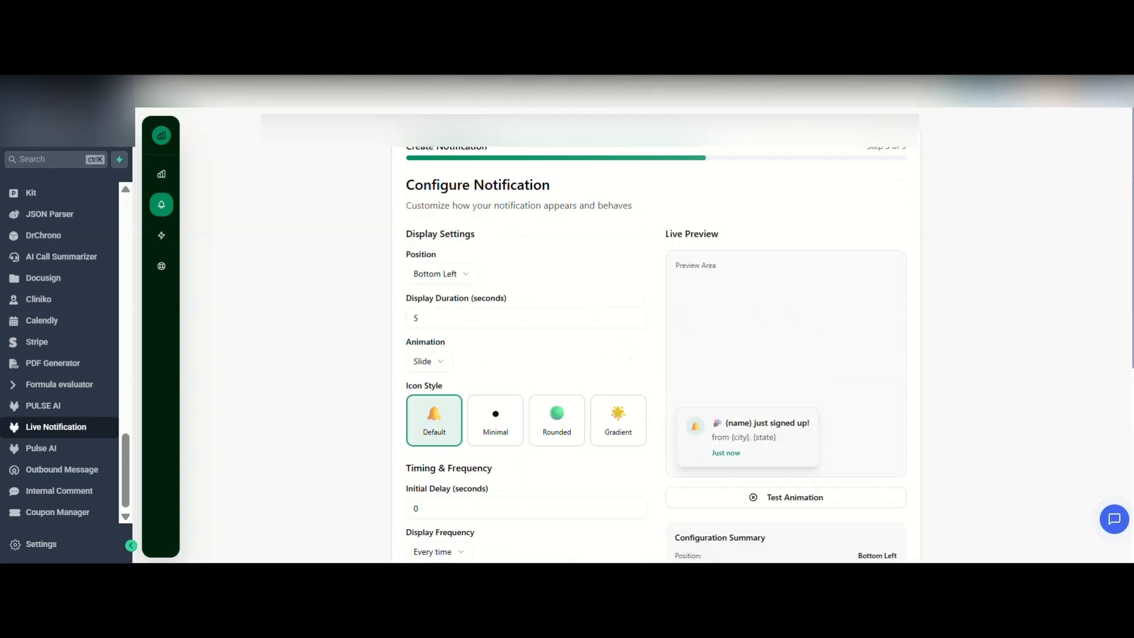
scroll(666, 282, down, 1)
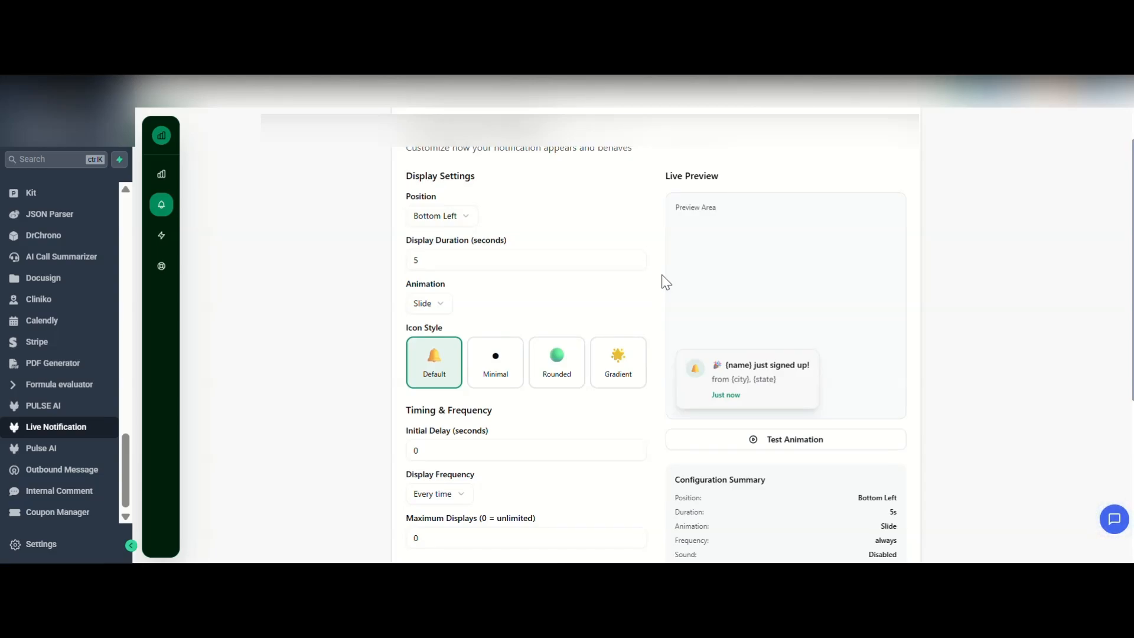
Try the Bottom Right and Top Right notification positions in the live preview and settle on Bottom Center.
scroll(664, 282, down, 1)
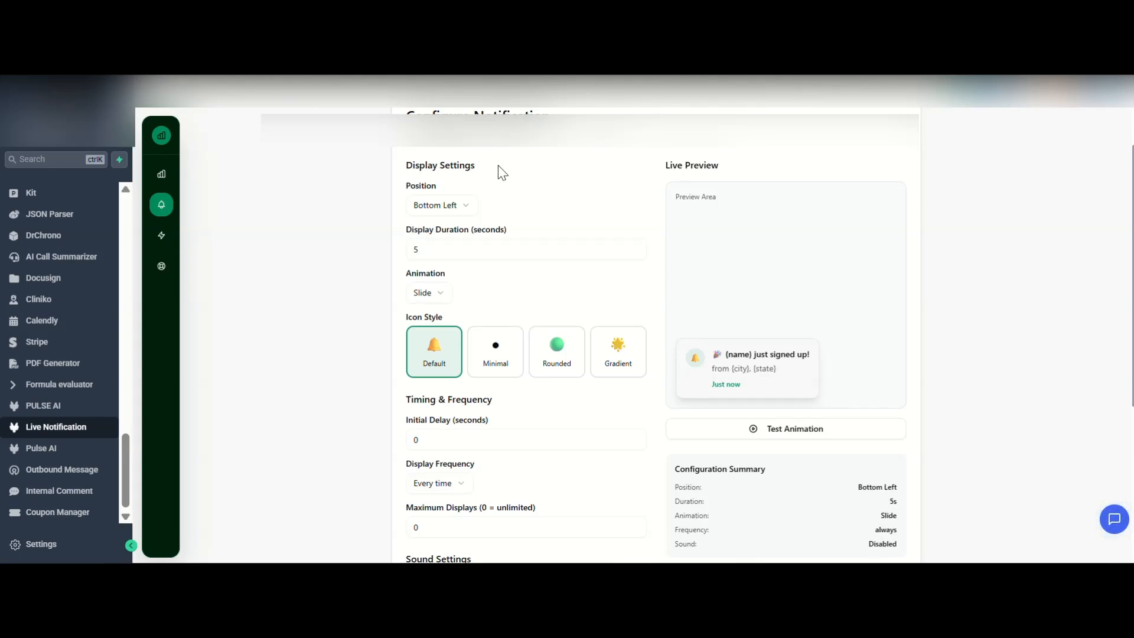
drag(663, 165, 831, 336)
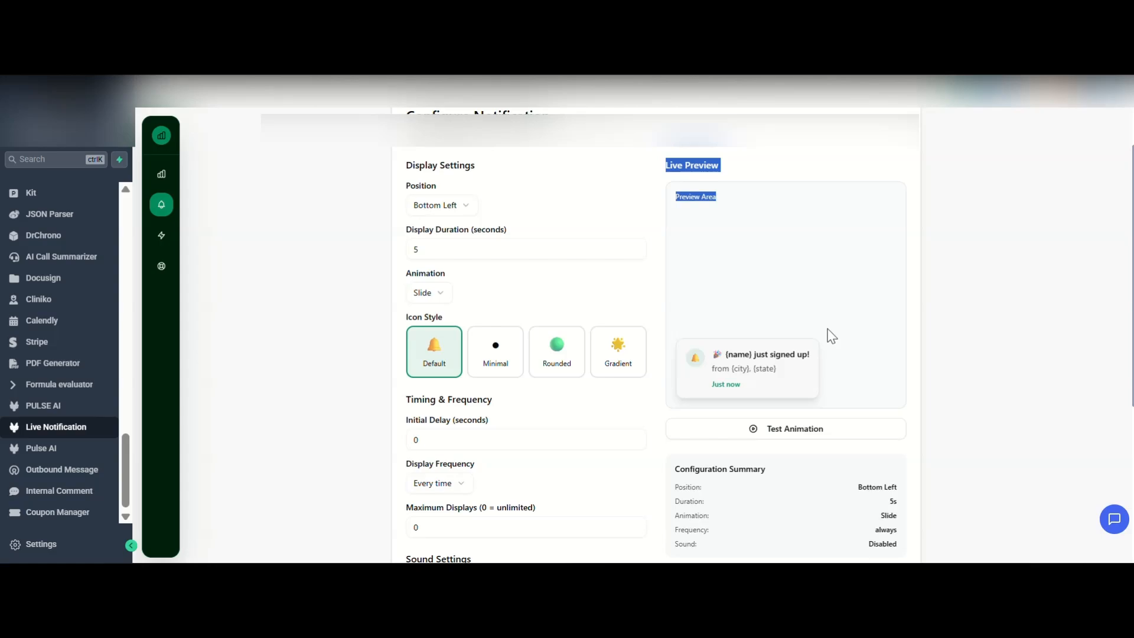
click(831, 331)
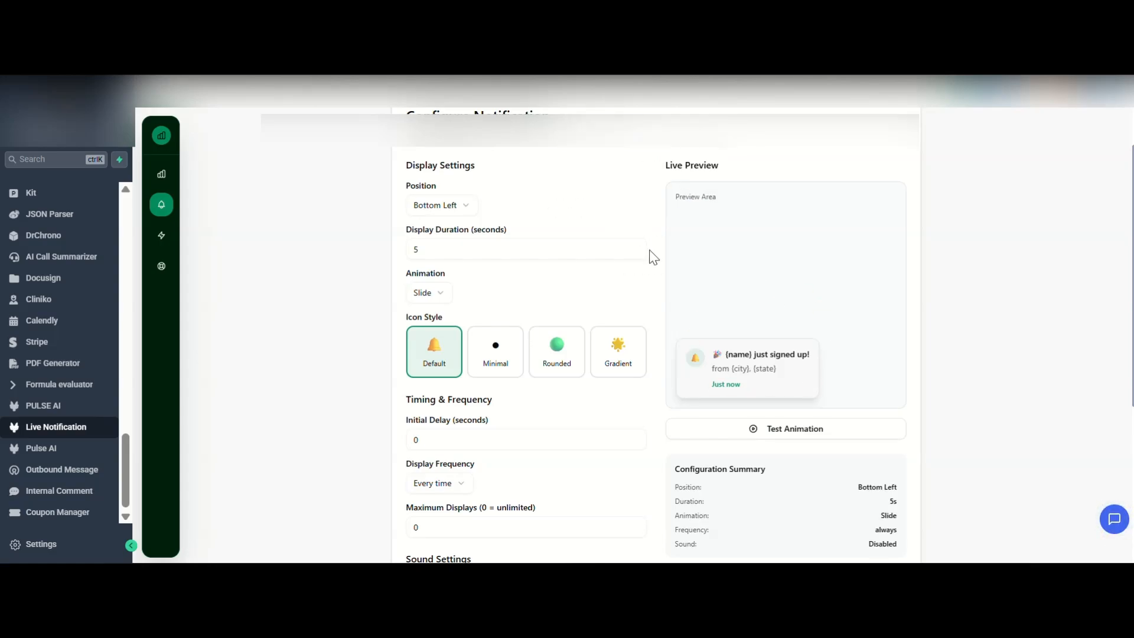
click(438, 206)
click(445, 251)
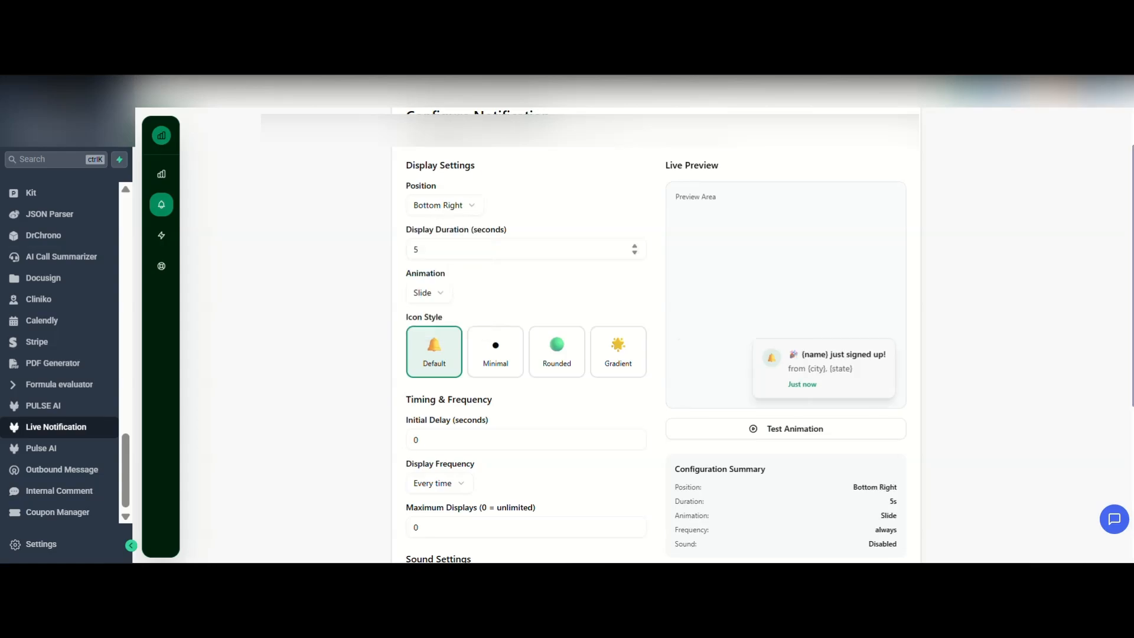
click(443, 206)
click(448, 286)
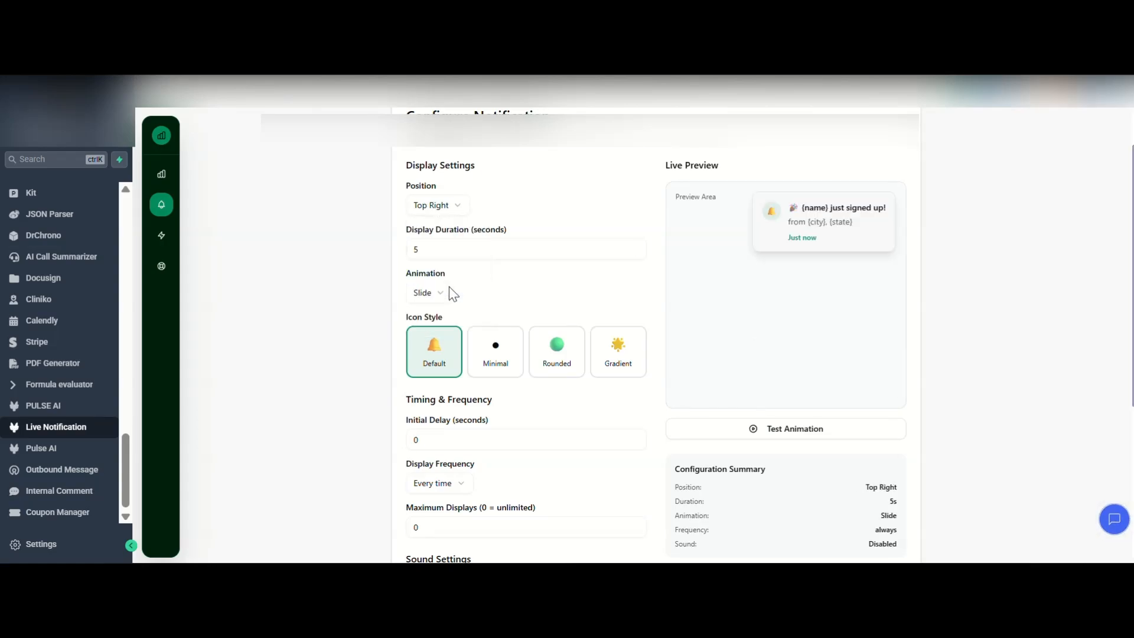
click(428, 210)
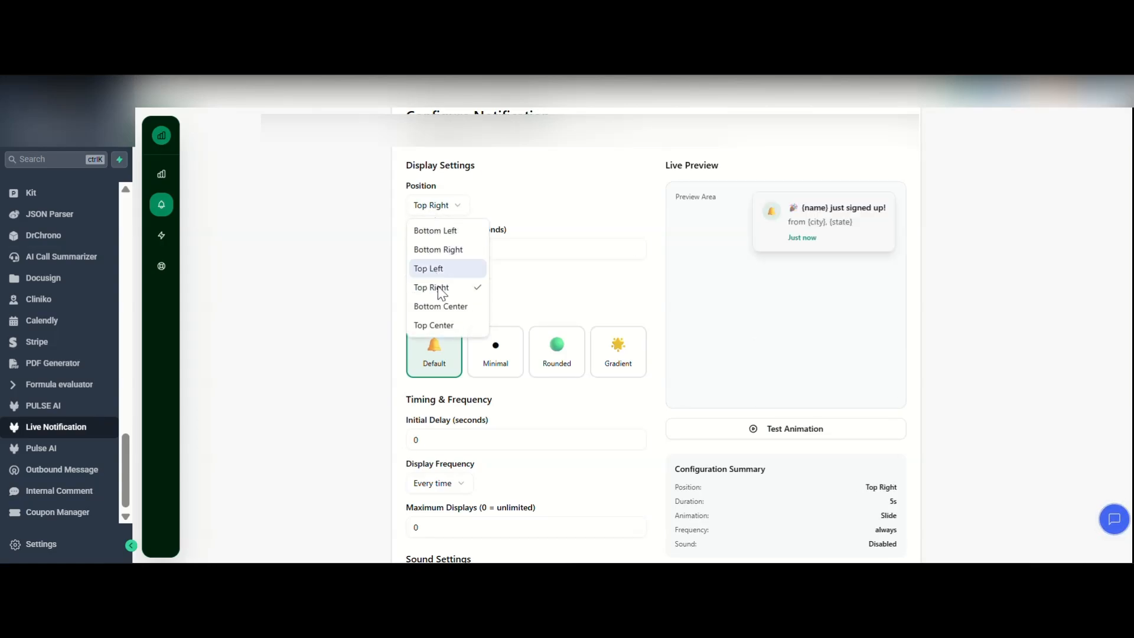
click(446, 307)
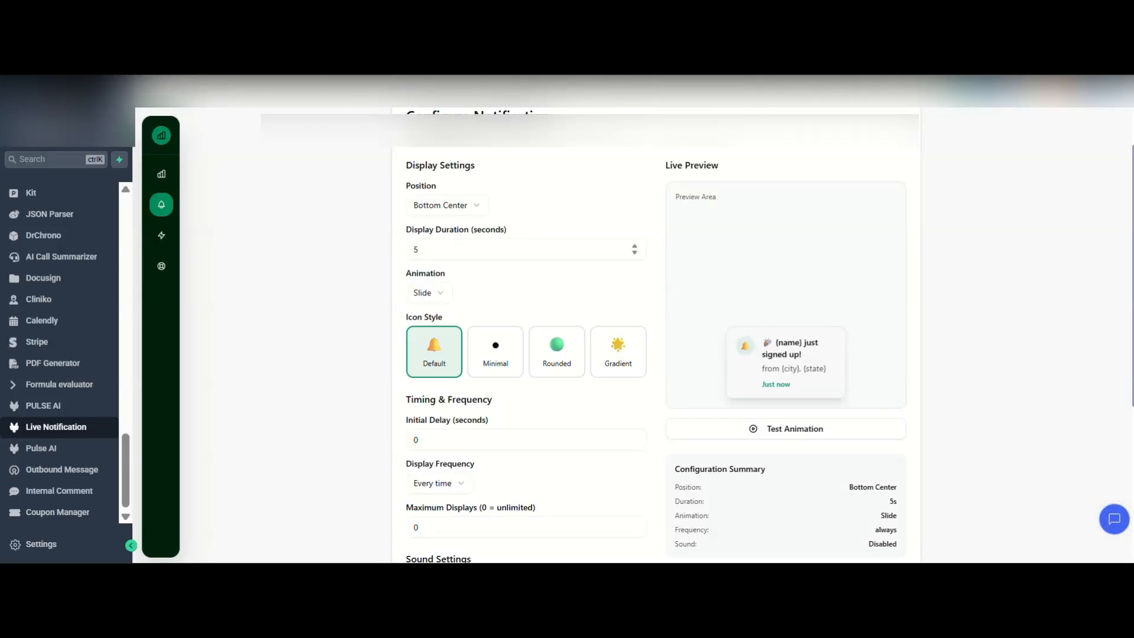
Set the notification's animation to Bounce and test it in the live preview.
scroll(504, 292, down, 1)
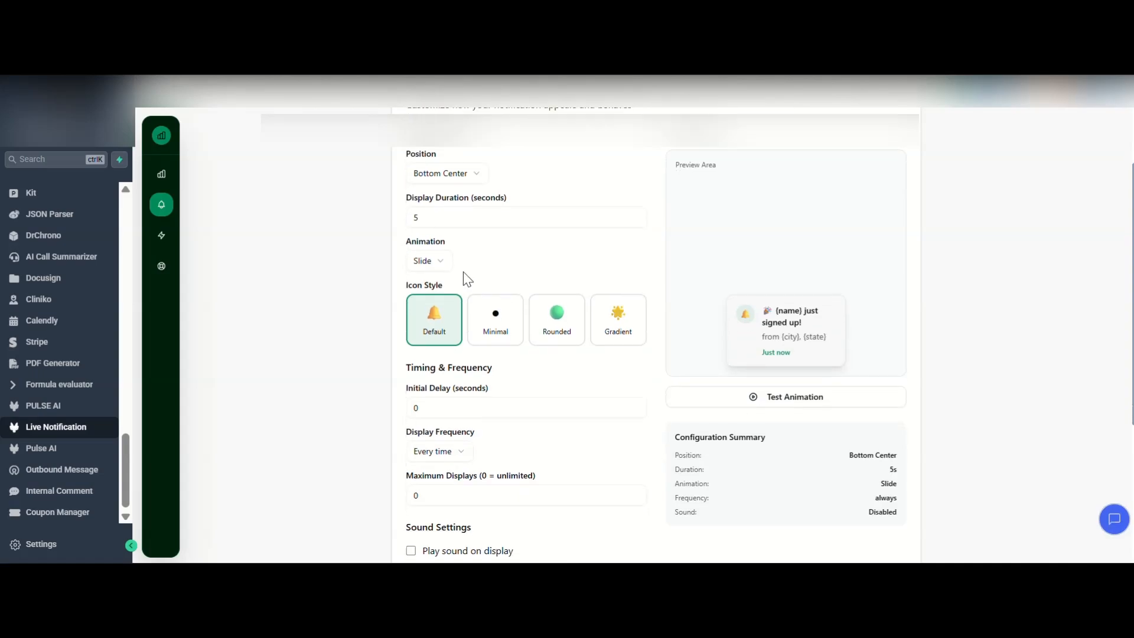
click(441, 261)
click(441, 306)
click(431, 260)
click(440, 325)
click(801, 398)
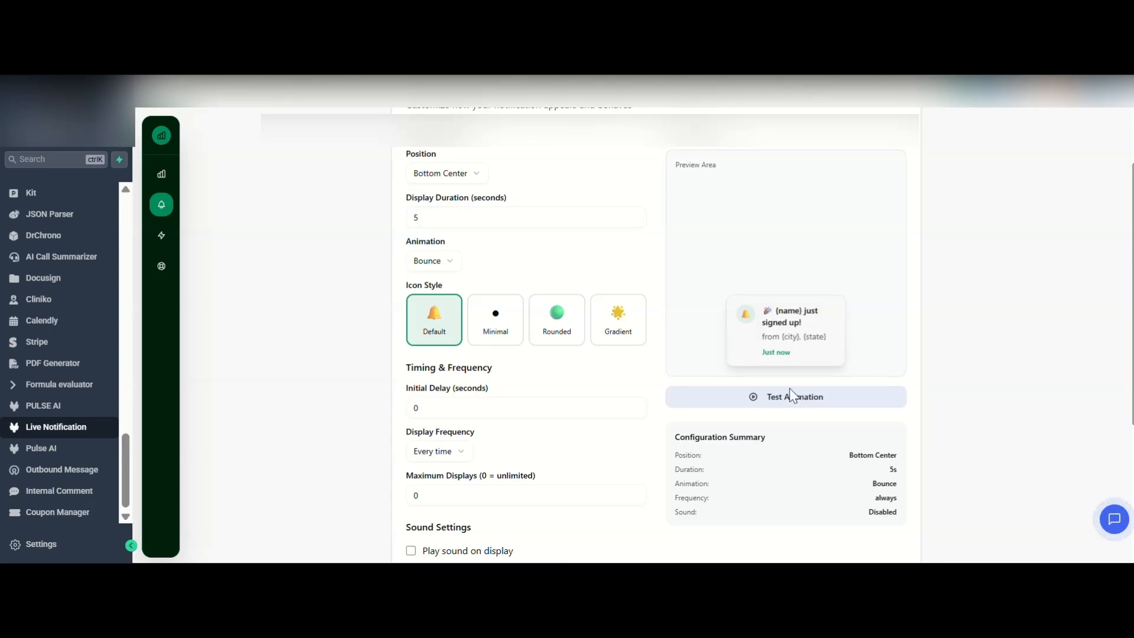
Compare the Rounded, Gradient and Default icon styles in the preview and choose Minimal for the notification.
scroll(650, 290, down, 1)
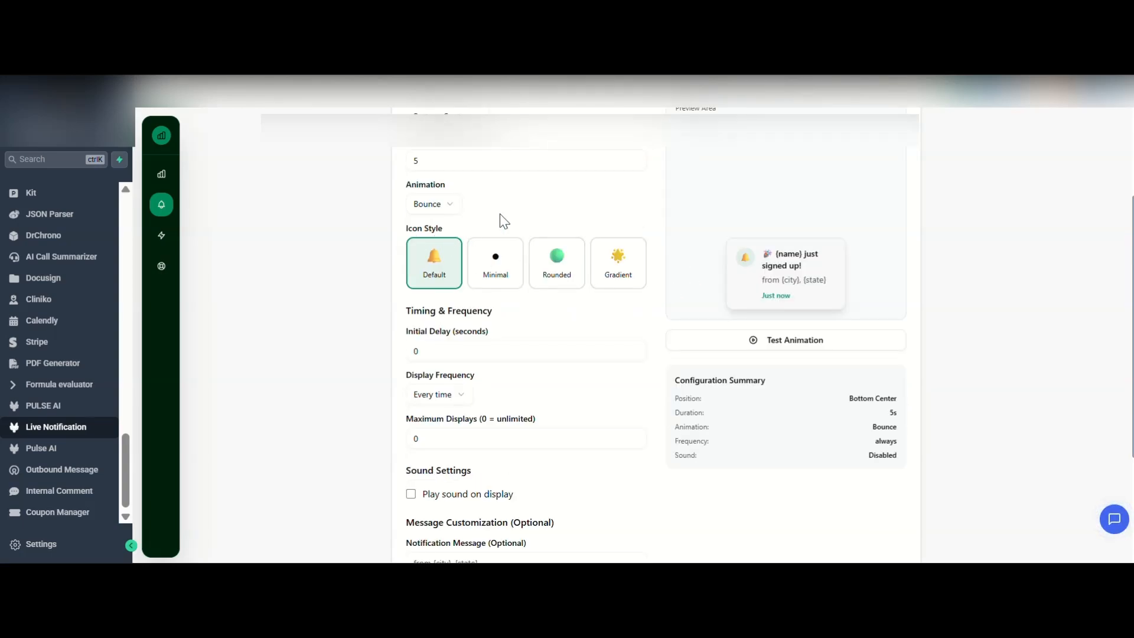
click(498, 277)
click(576, 269)
click(617, 272)
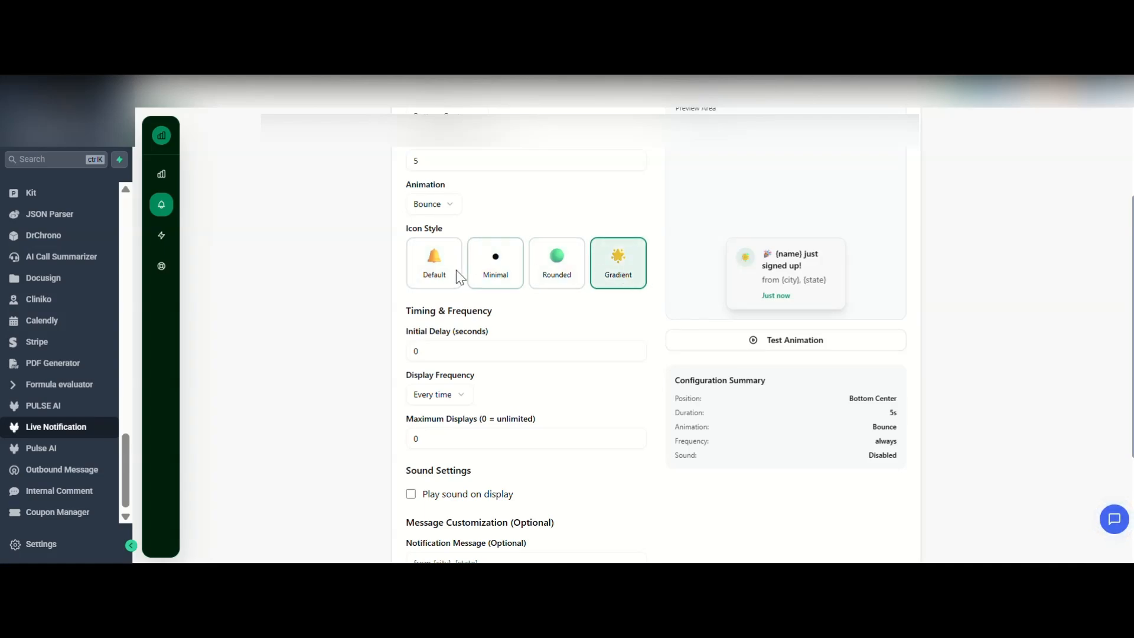
click(446, 270)
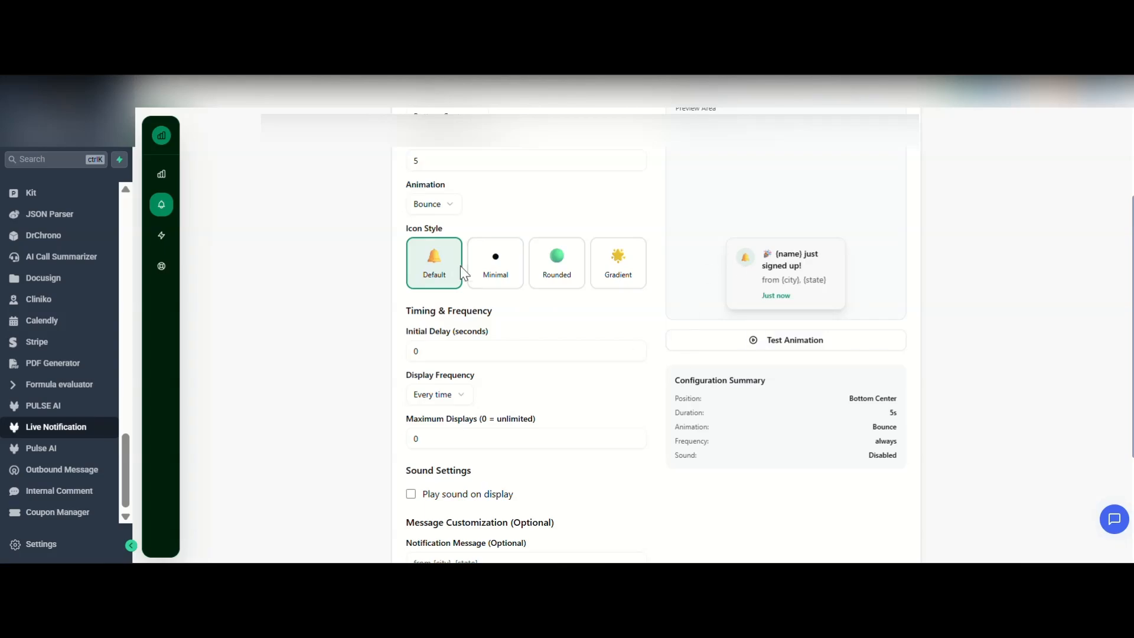
click(497, 264)
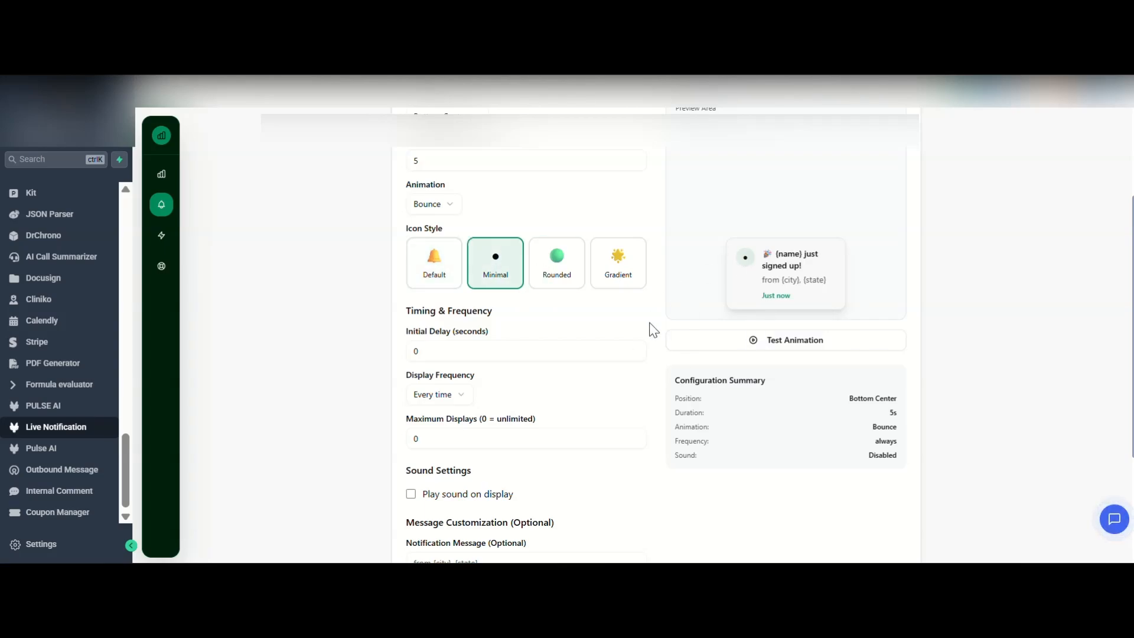
Set the notification's initial delay to 5 seconds in the timing and frequency settings.
scroll(652, 330, down, 2)
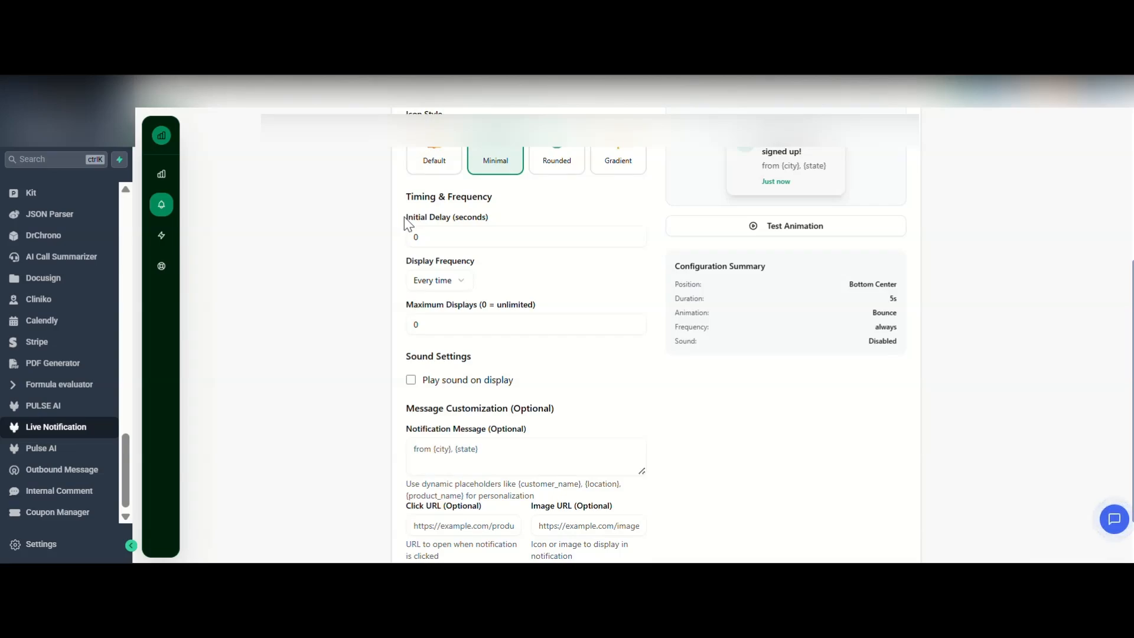
scroll(558, 204, up, 1)
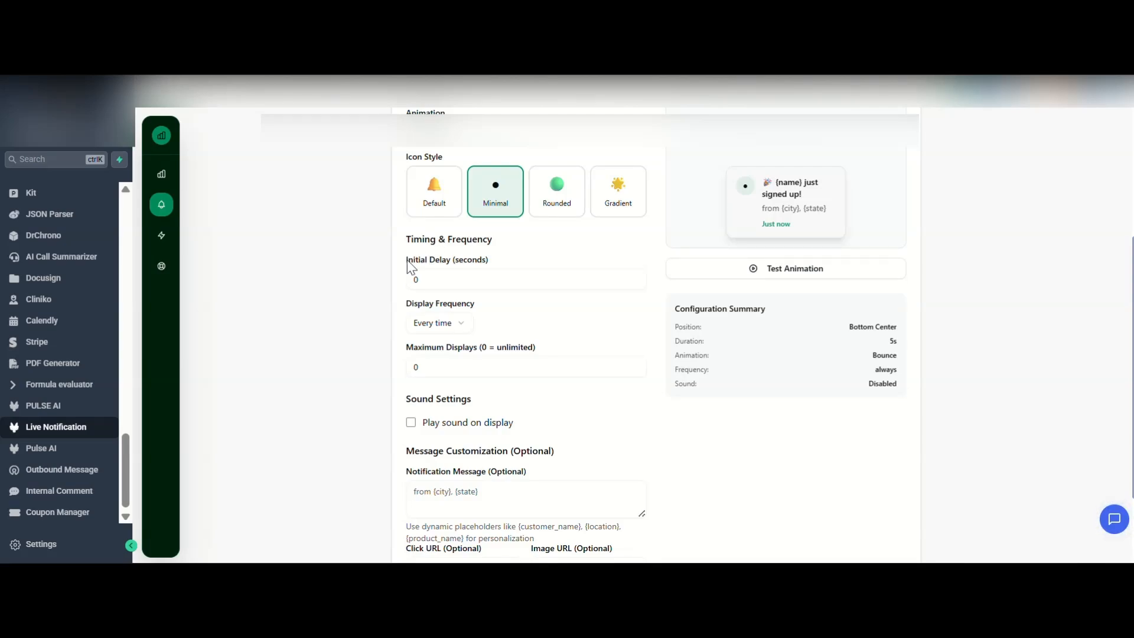
click(430, 281)
key(BackSpace)
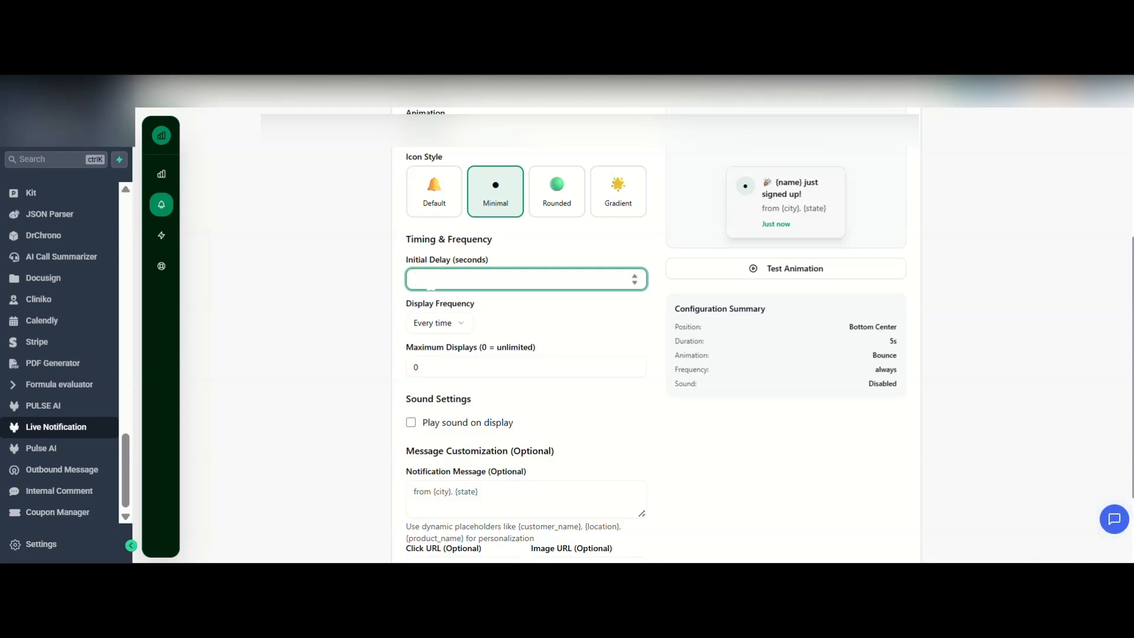
text(5)
click(493, 239)
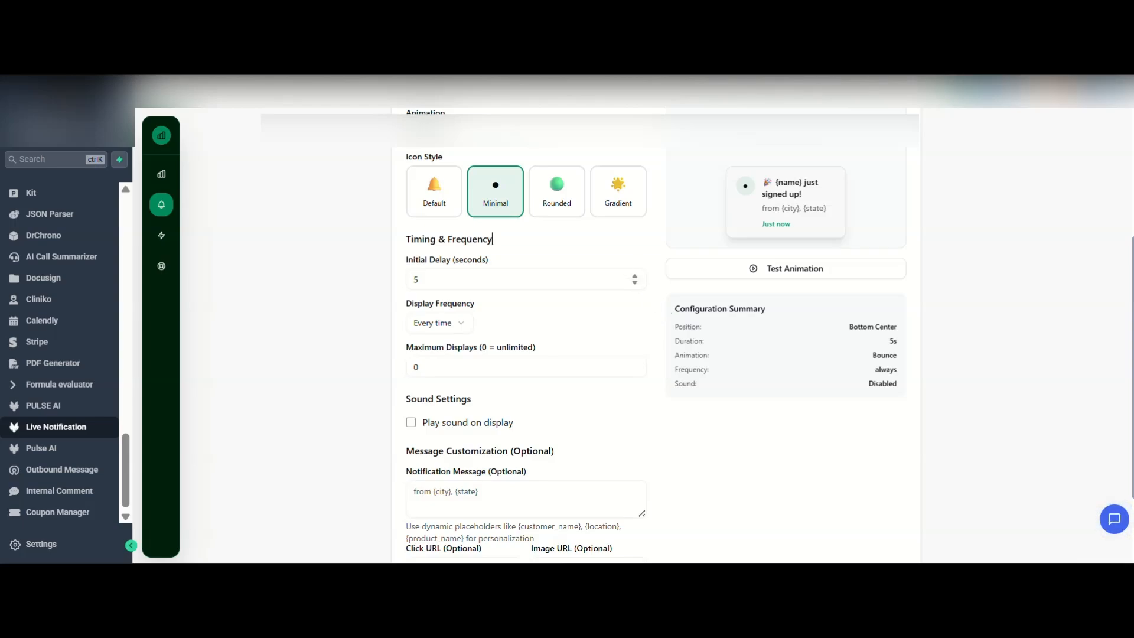
click(584, 286)
key(ctrl+a)
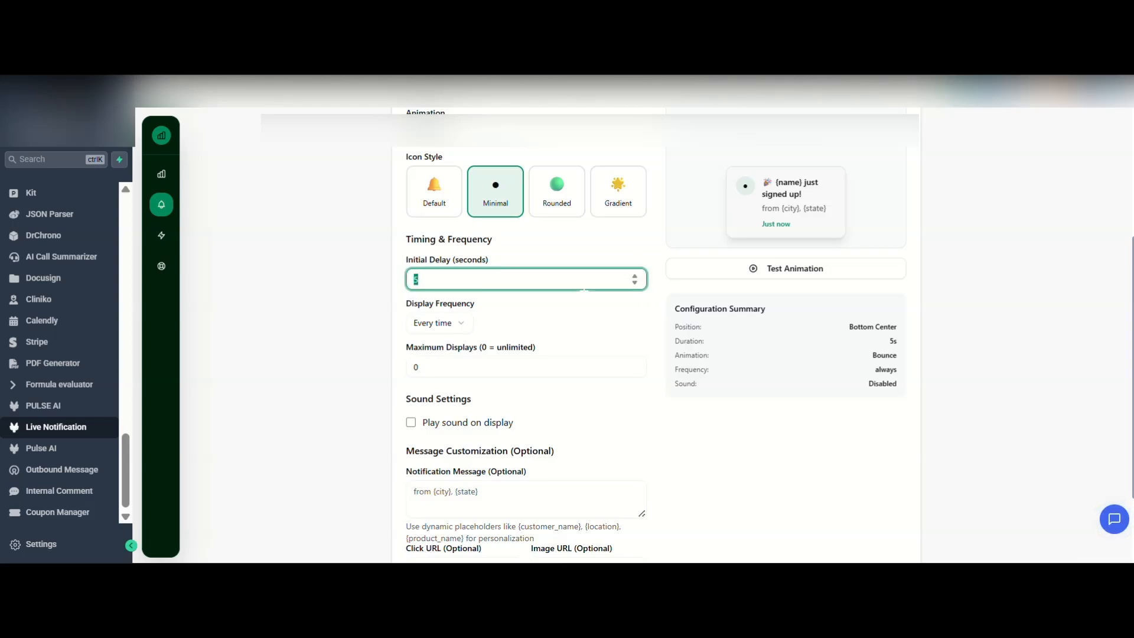
key(BackSpace)
text(5)
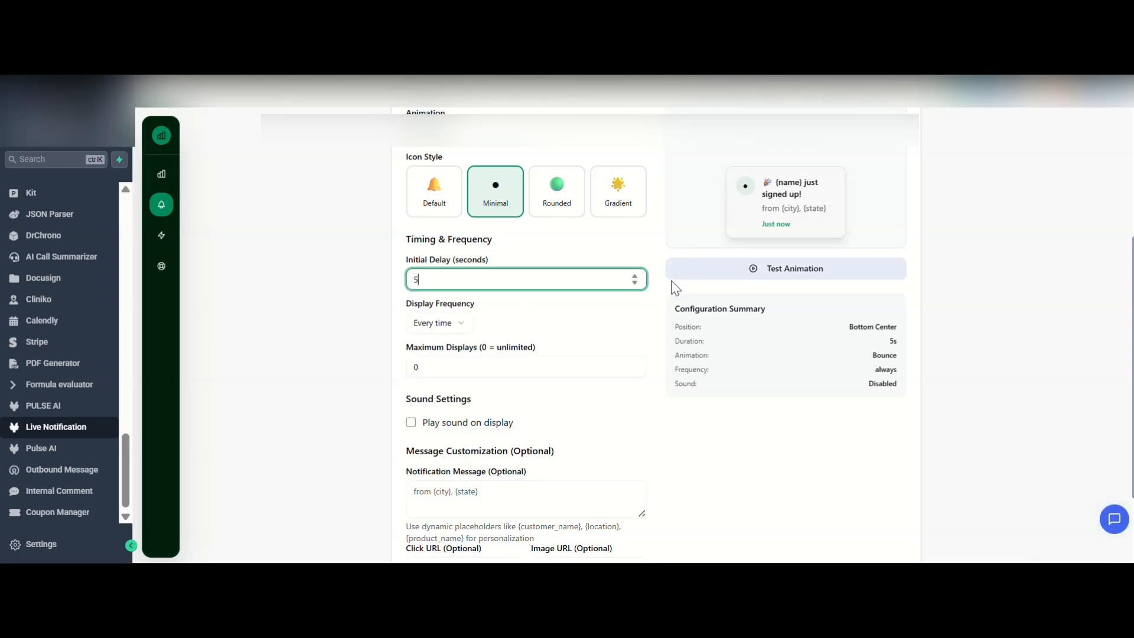
click(650, 309)
Try the Custom interval display frequency and switch it back to Every time.
scroll(651, 309, down, 1)
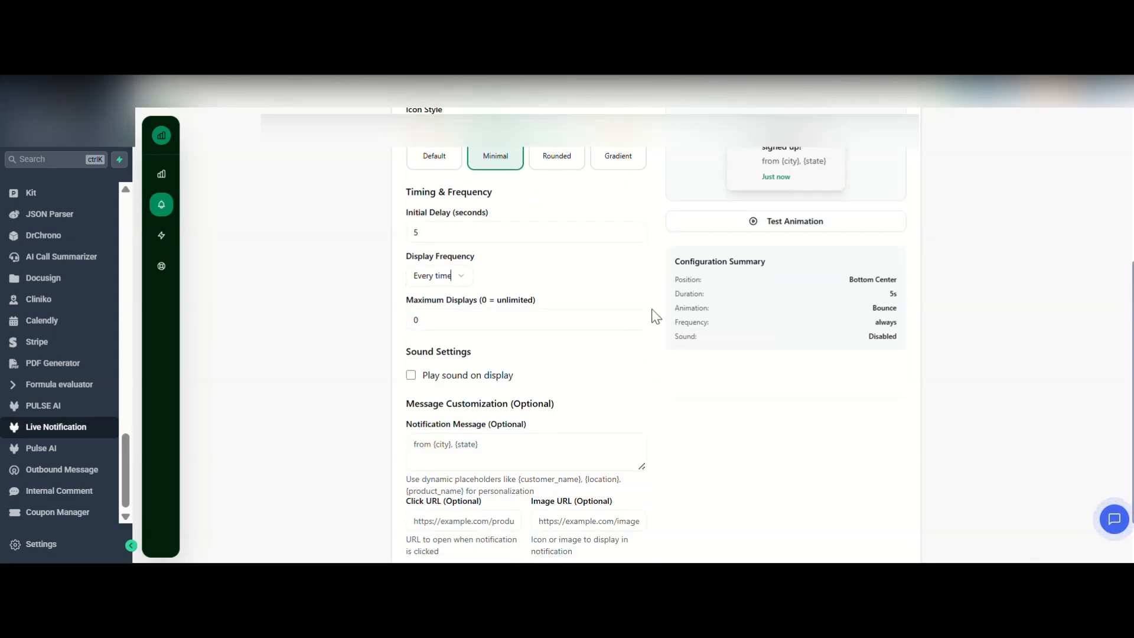
click(464, 265)
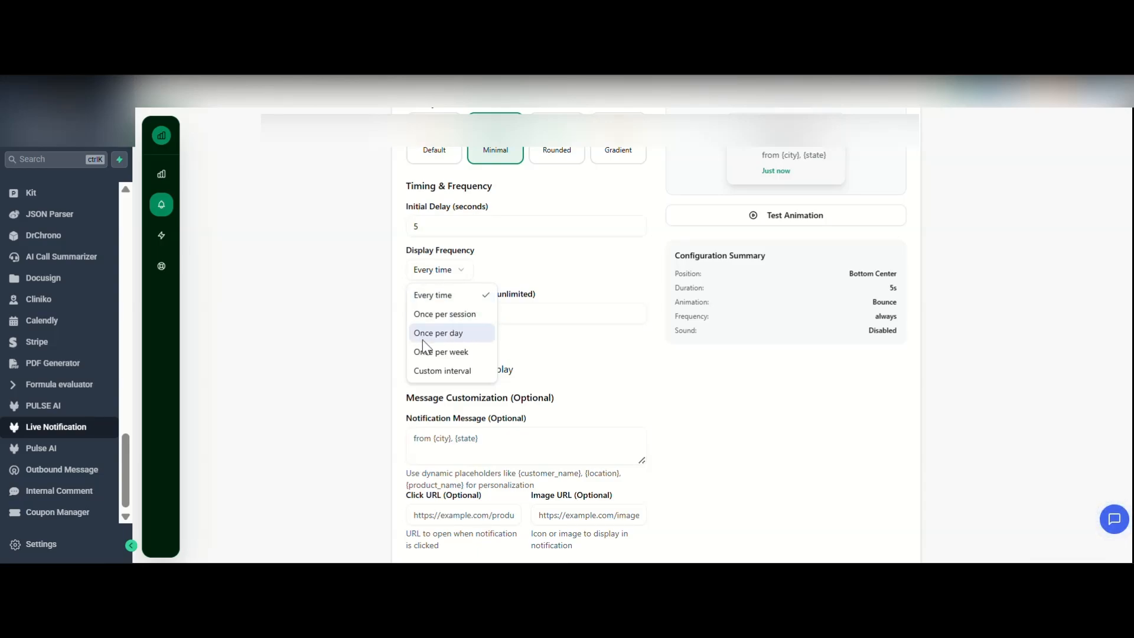
click(467, 369)
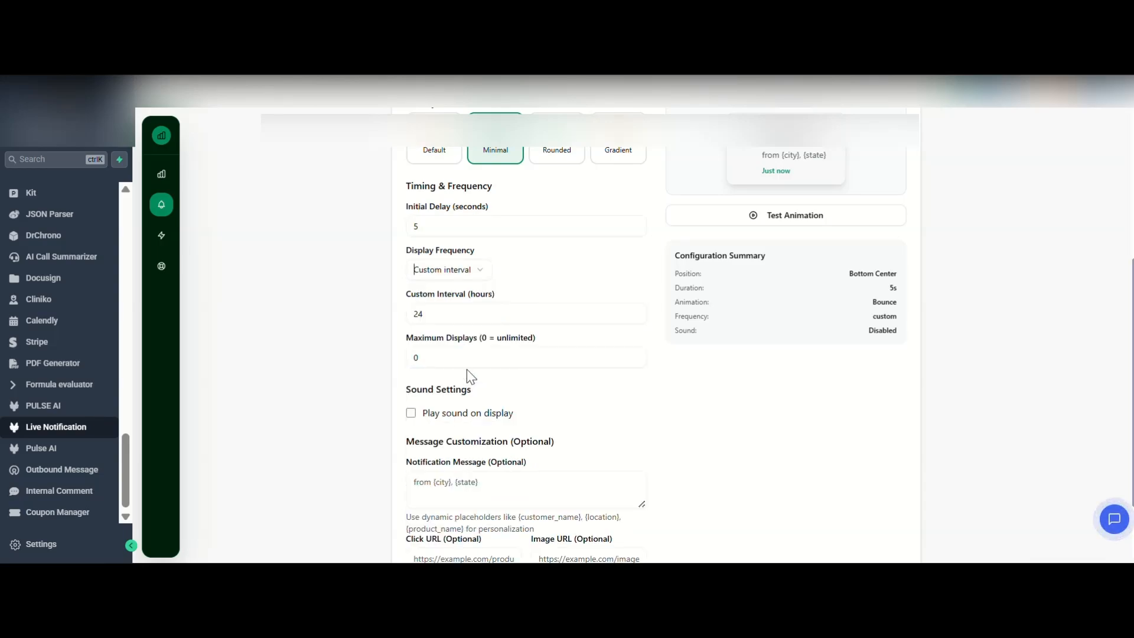
click(452, 270)
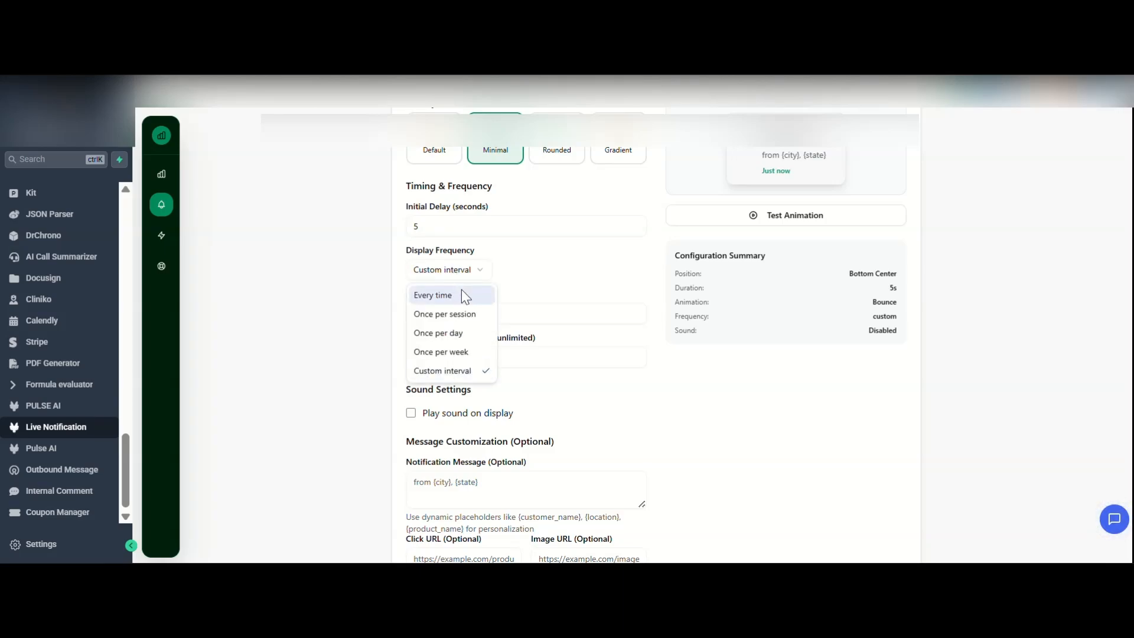
click(463, 294)
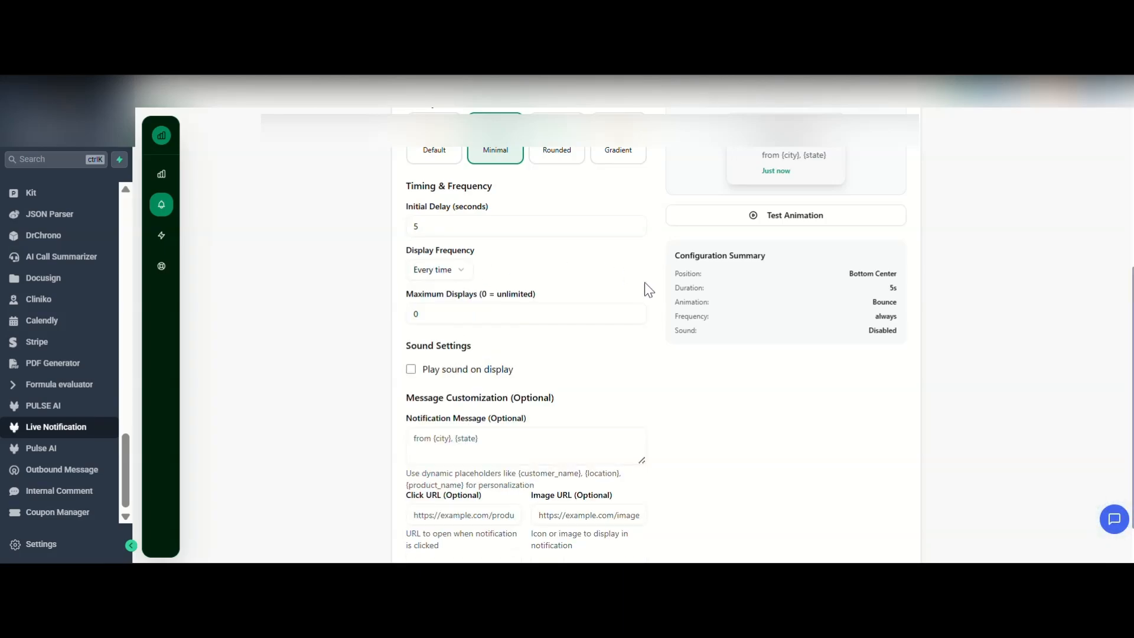
Enable playing a sound on display, look through the available sound types, and disable the sound again.
scroll(646, 286, down, 1)
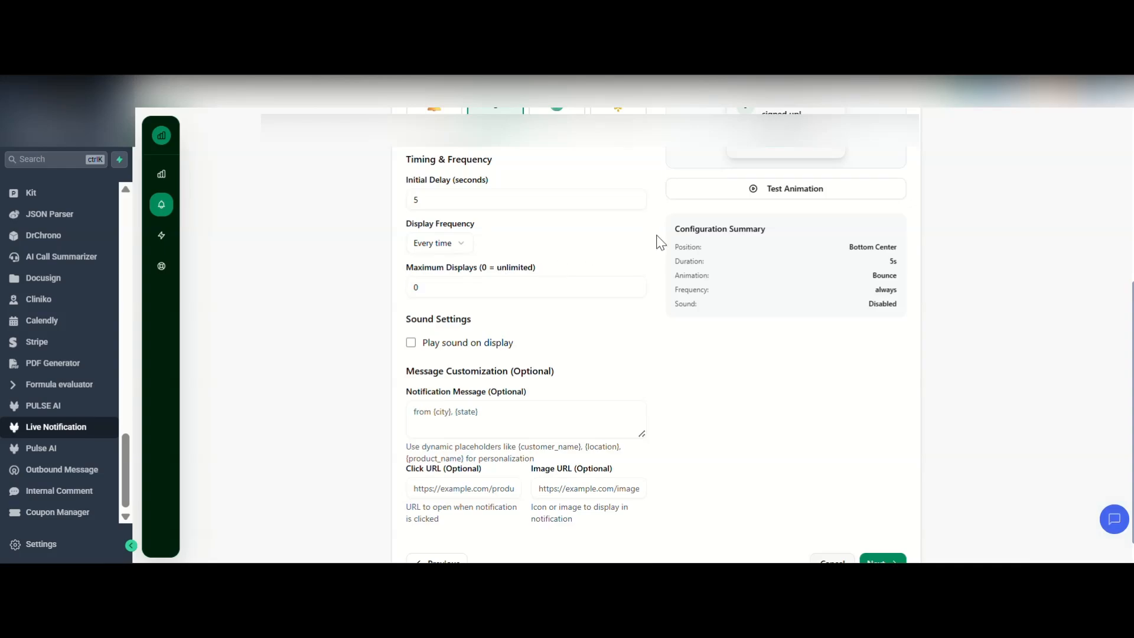
scroll(658, 300, down, 1)
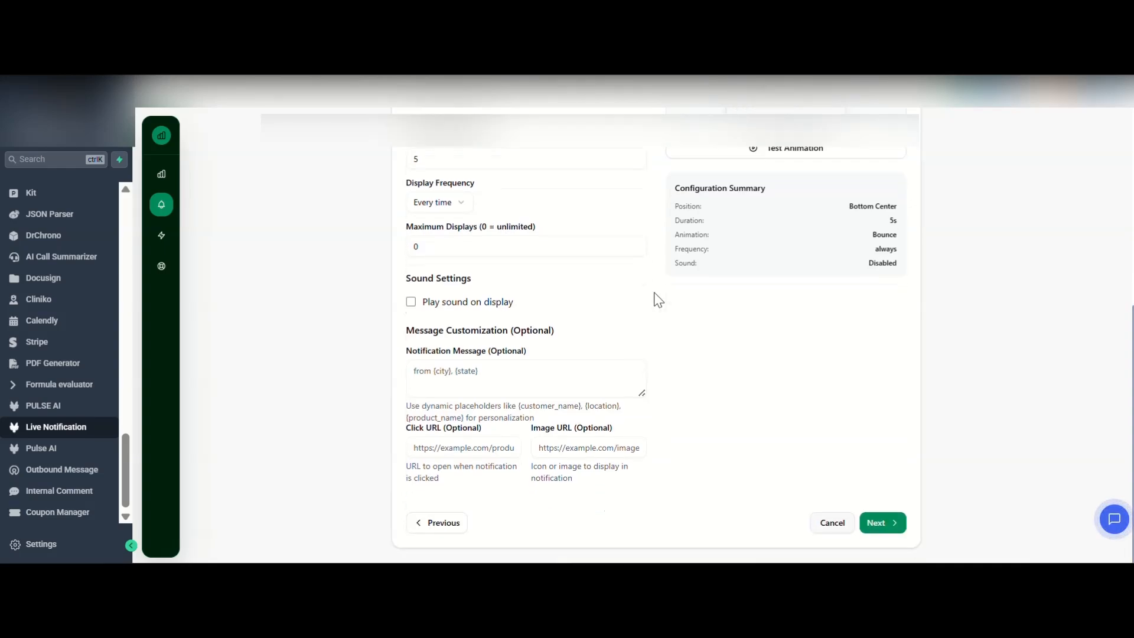
click(412, 301)
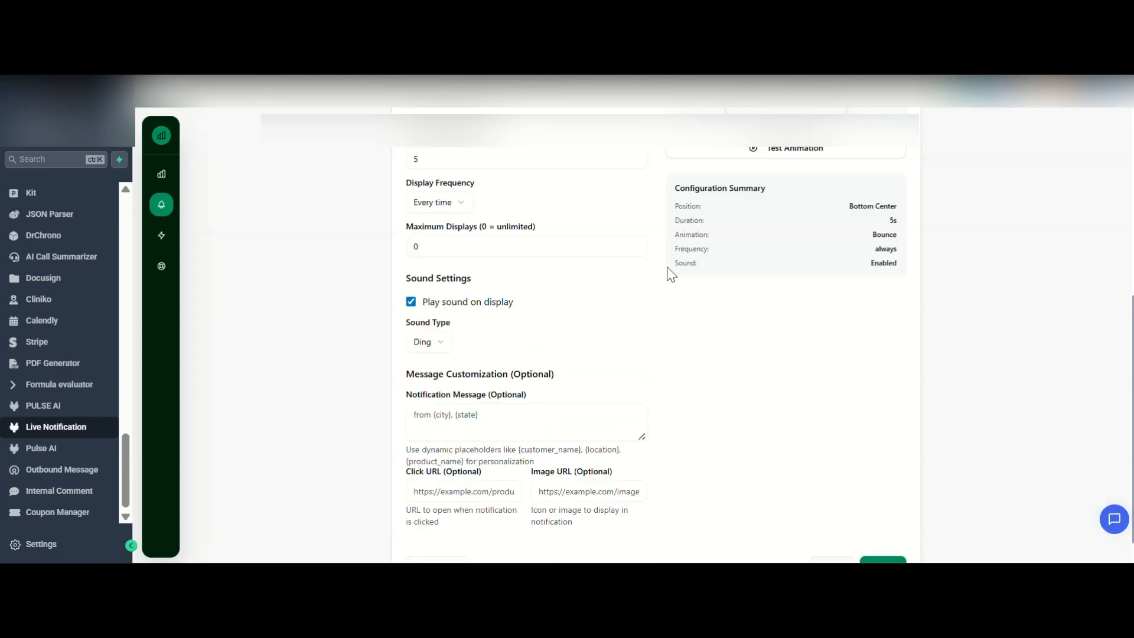
scroll(671, 275, up, 3)
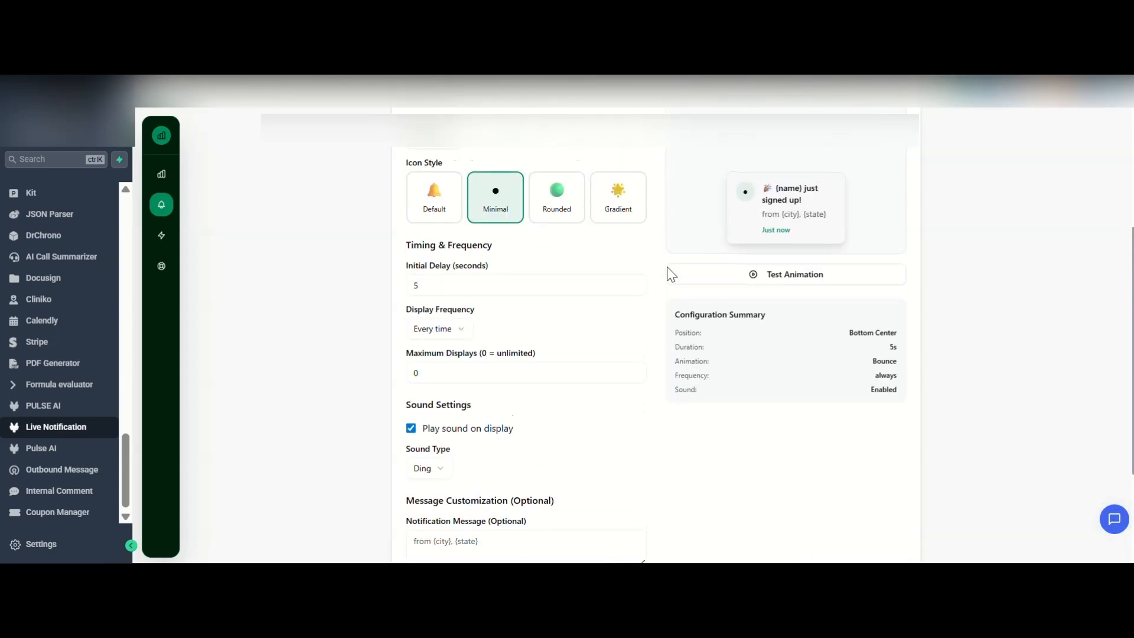
scroll(671, 275, down, 3)
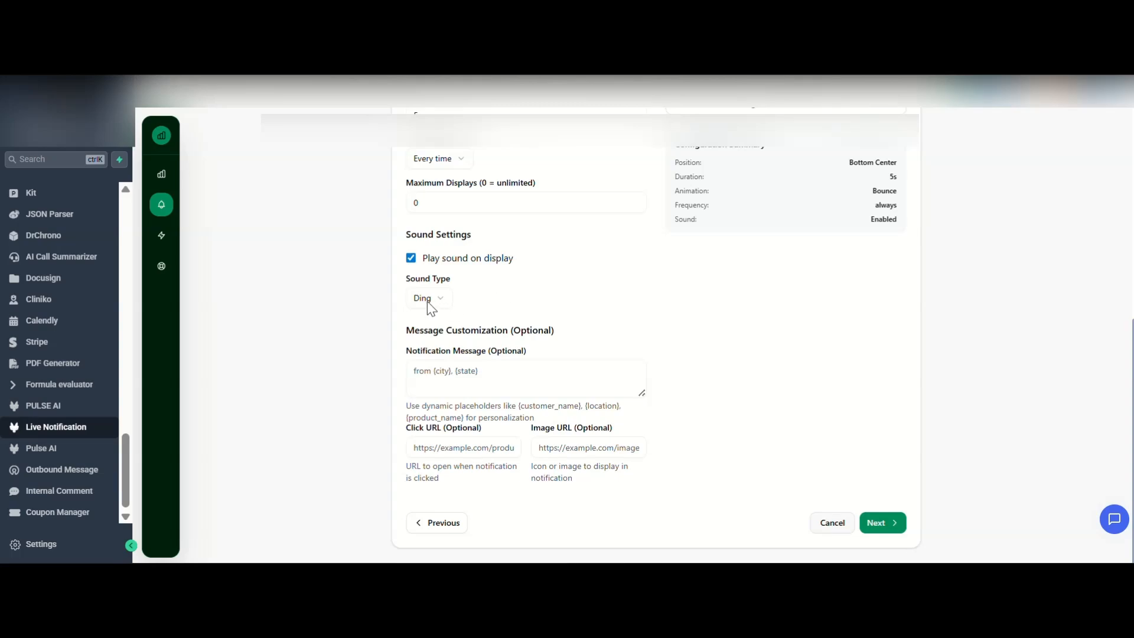
click(427, 302)
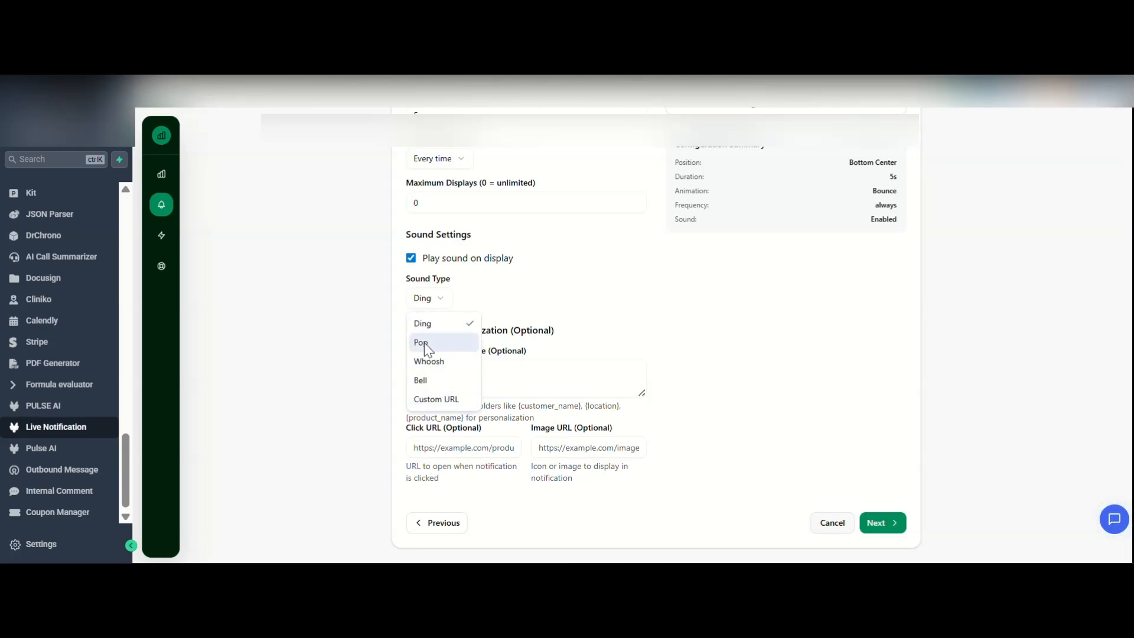
click(586, 284)
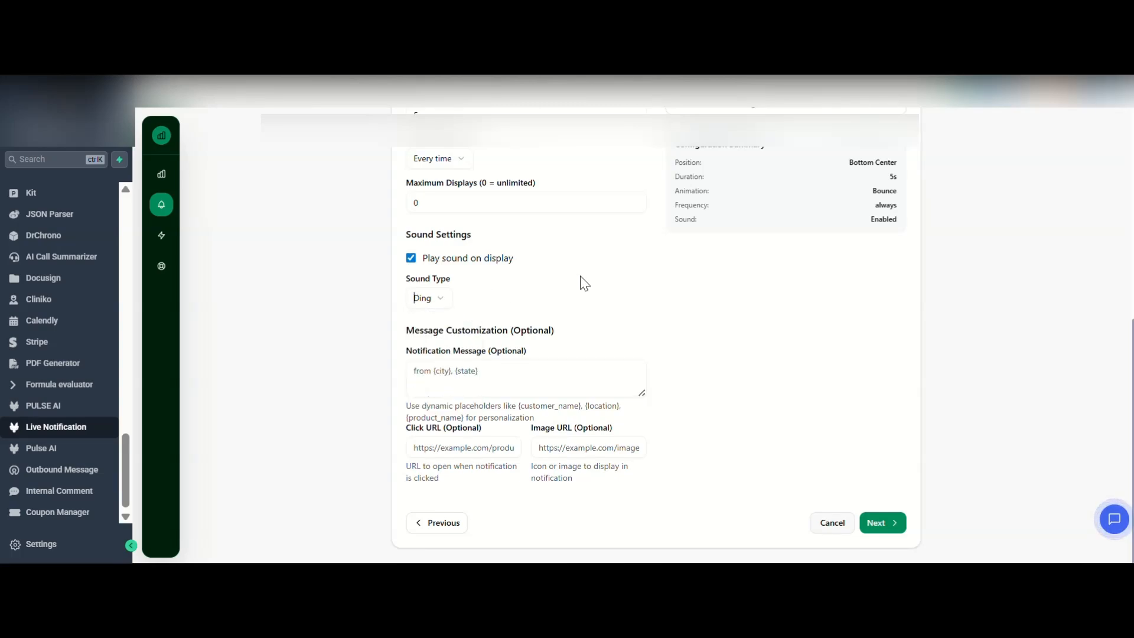
click(412, 260)
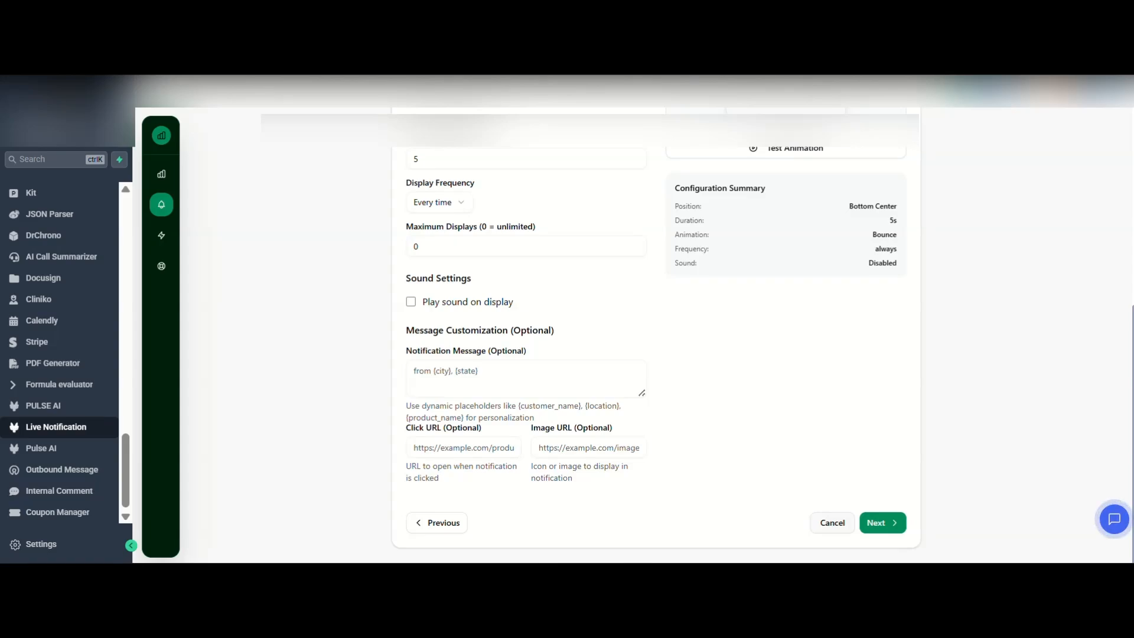
Review the configured display settings and examine the message placeholders and the optional Click URL and Image URL fields.
scroll(671, 354, up, 3)
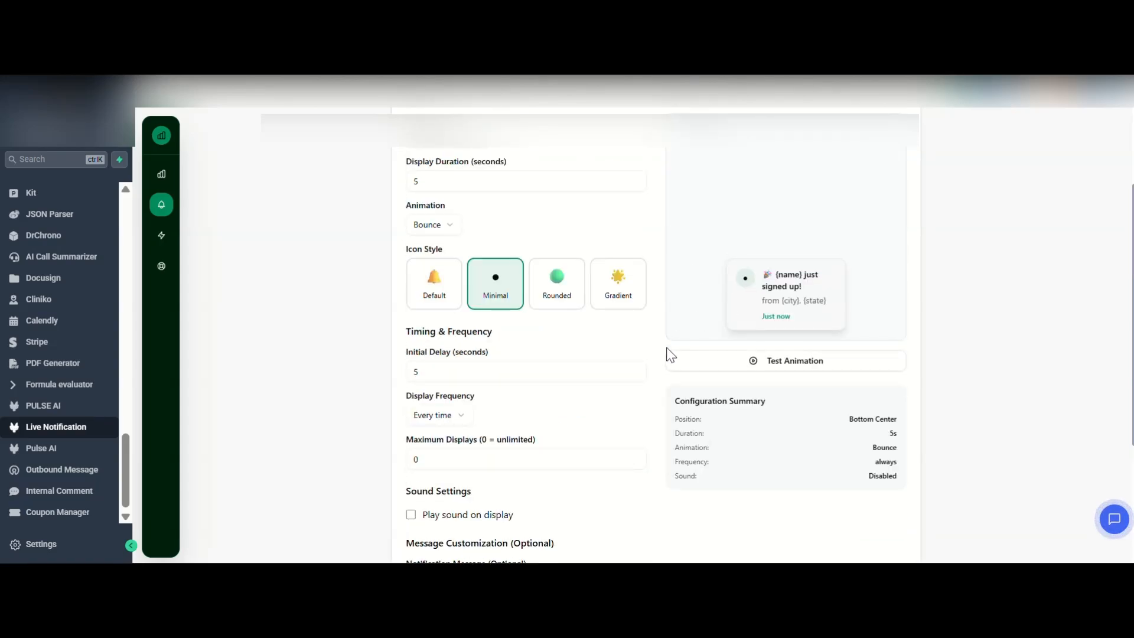
scroll(670, 355, down, 3)
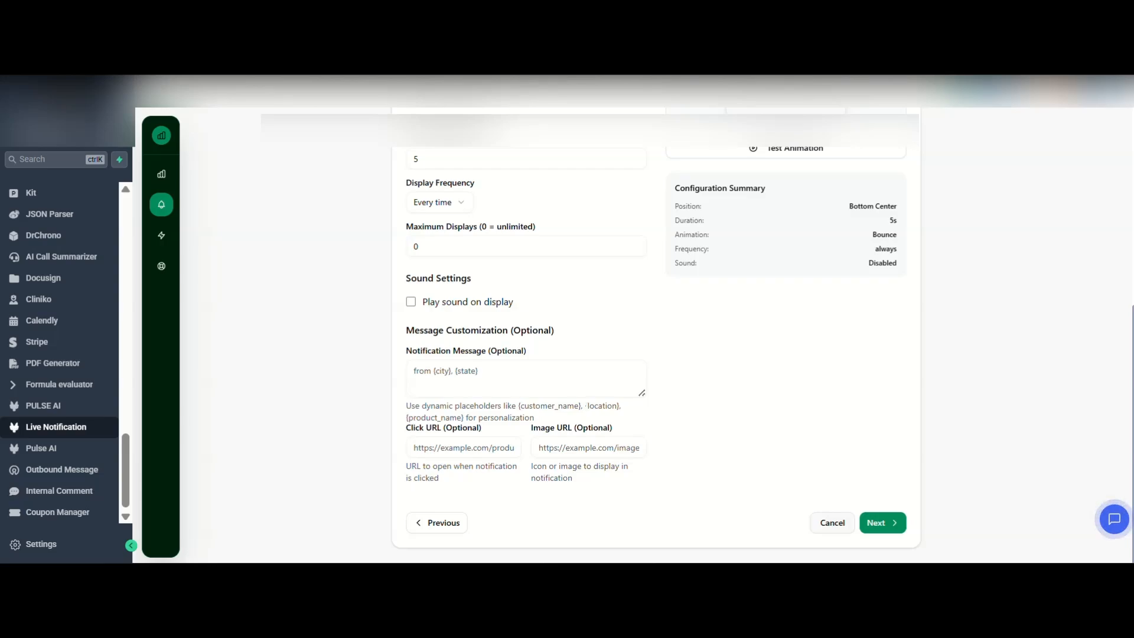
drag(585, 405, 612, 406)
click(622, 408)
click(484, 430)
click(567, 435)
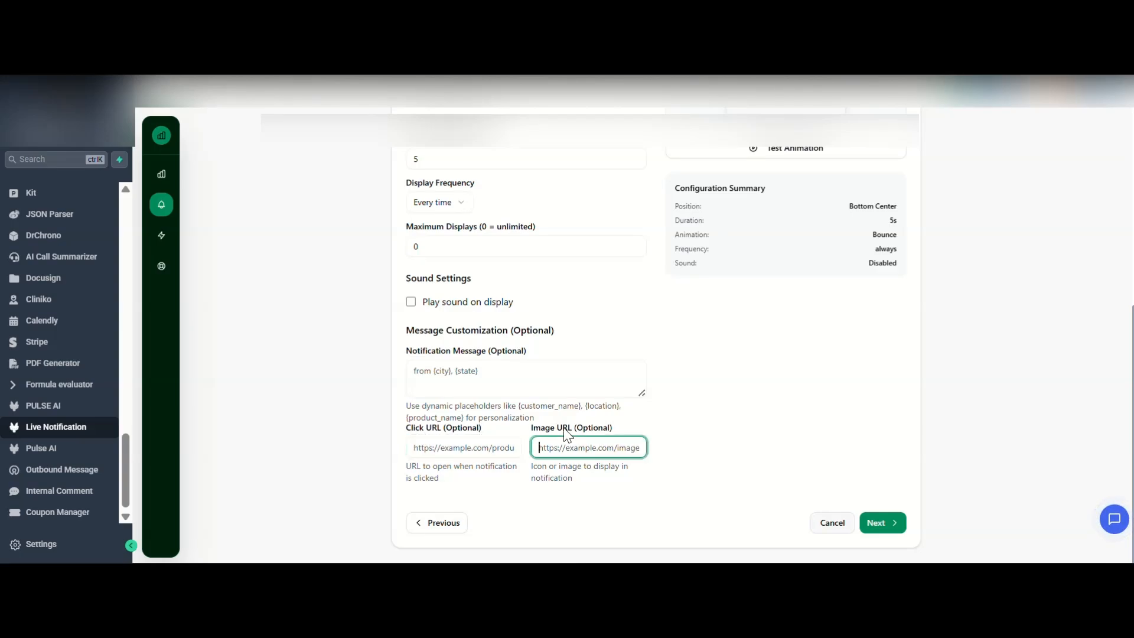
Review the message customization fields against the notification preview and the configuration summary.
click(512, 431)
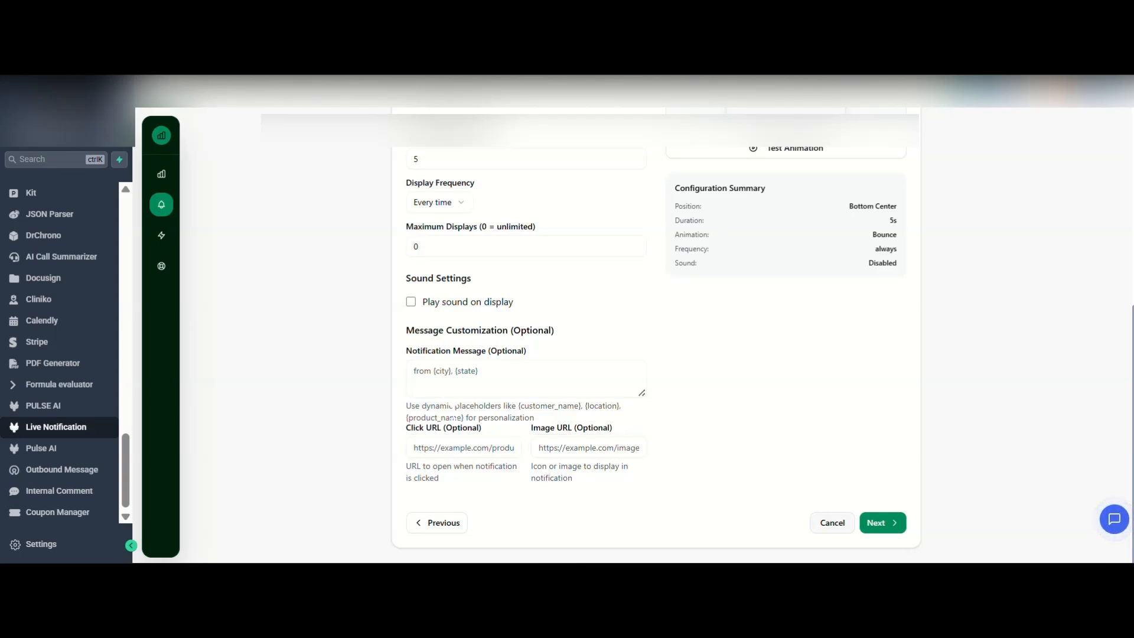
scroll(780, 154, up, 2)
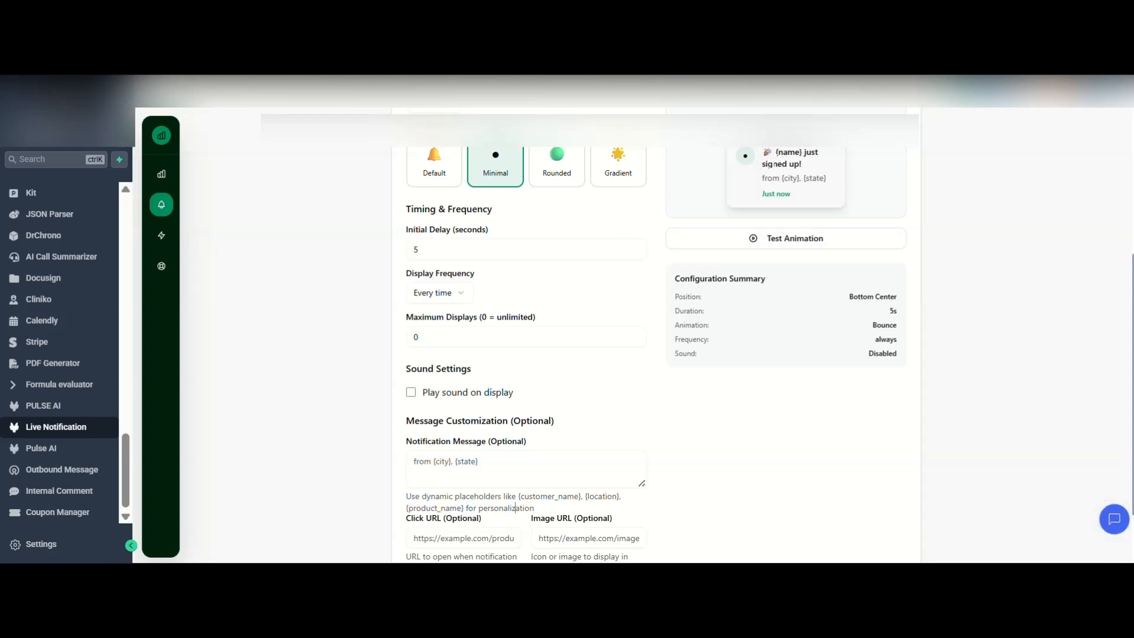
scroll(655, 263, down, 2)
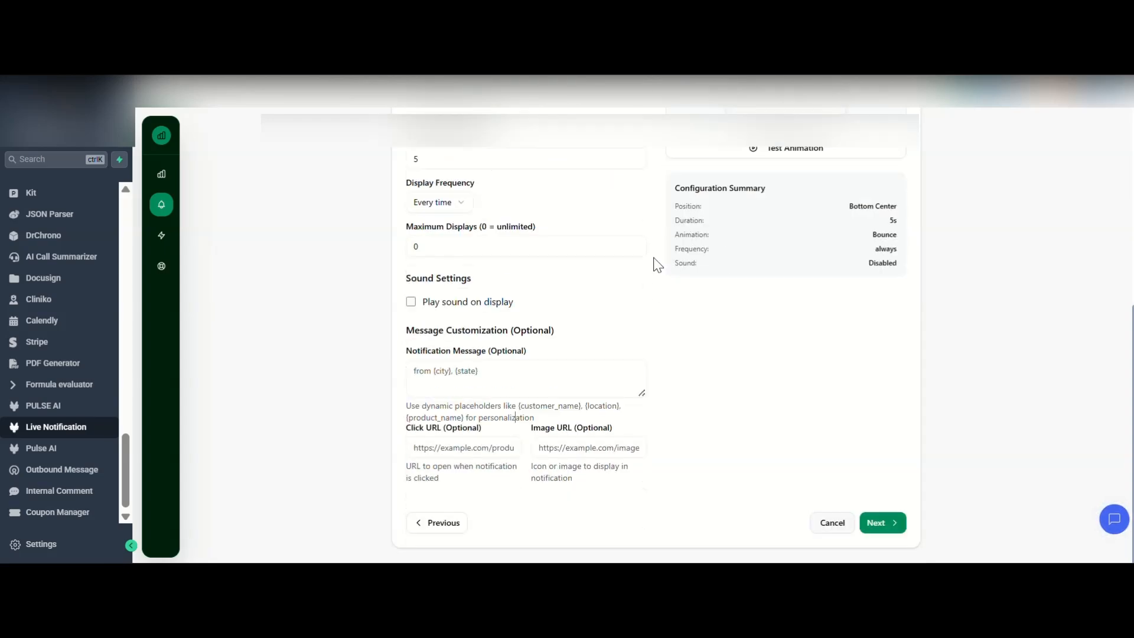
scroll(656, 264, up, 2)
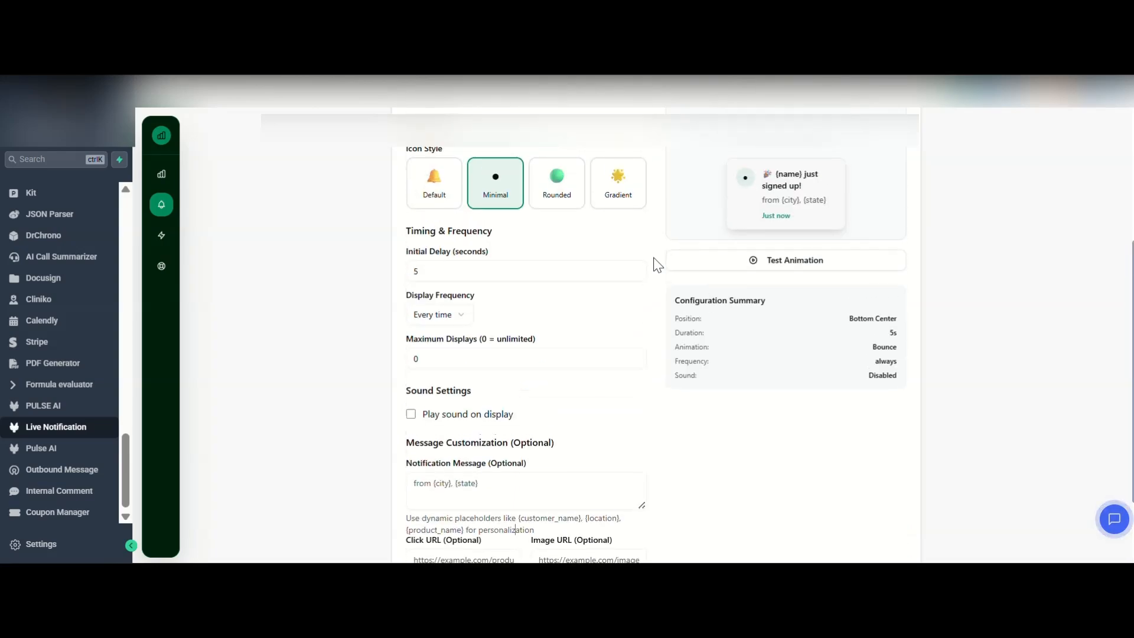
scroll(657, 265, down, 2)
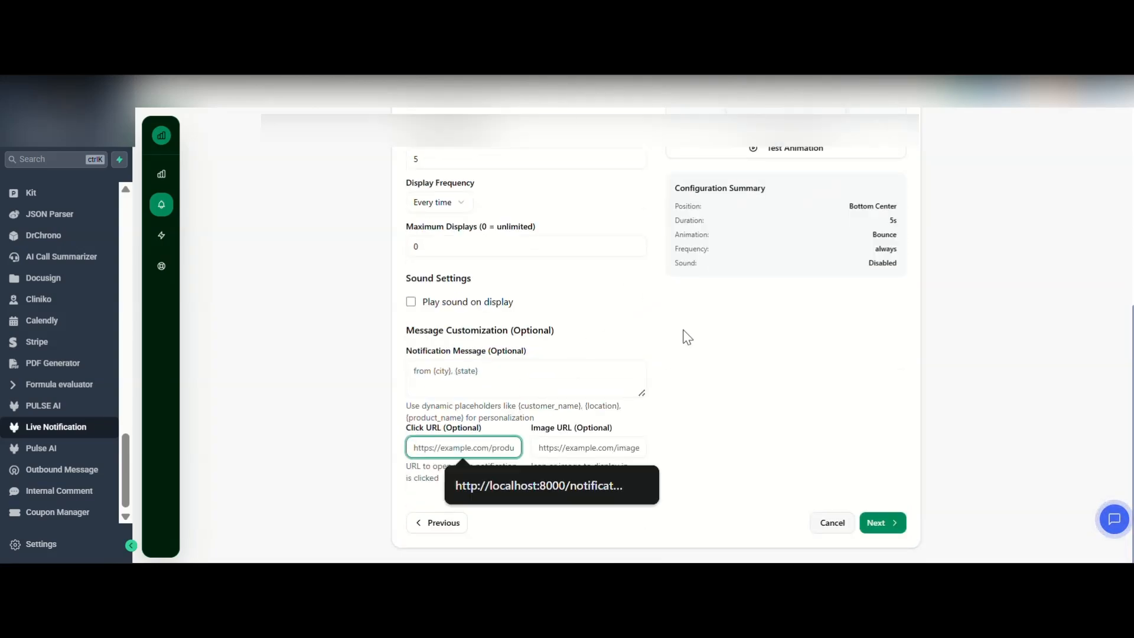
scroll(684, 335, up, 4)
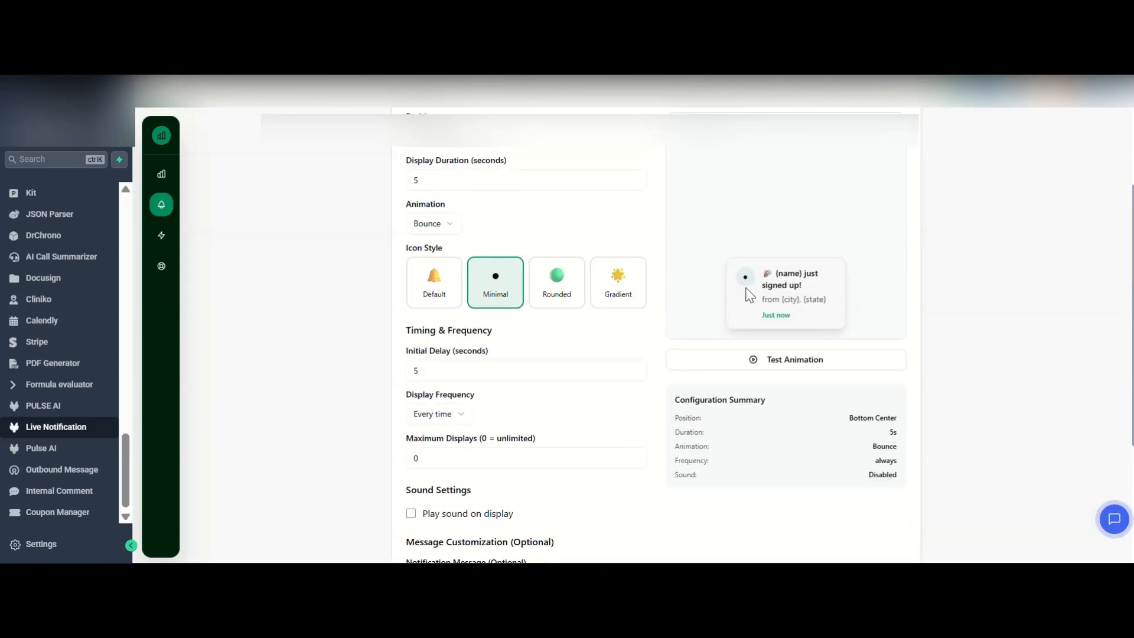
scroll(661, 405, down, 4)
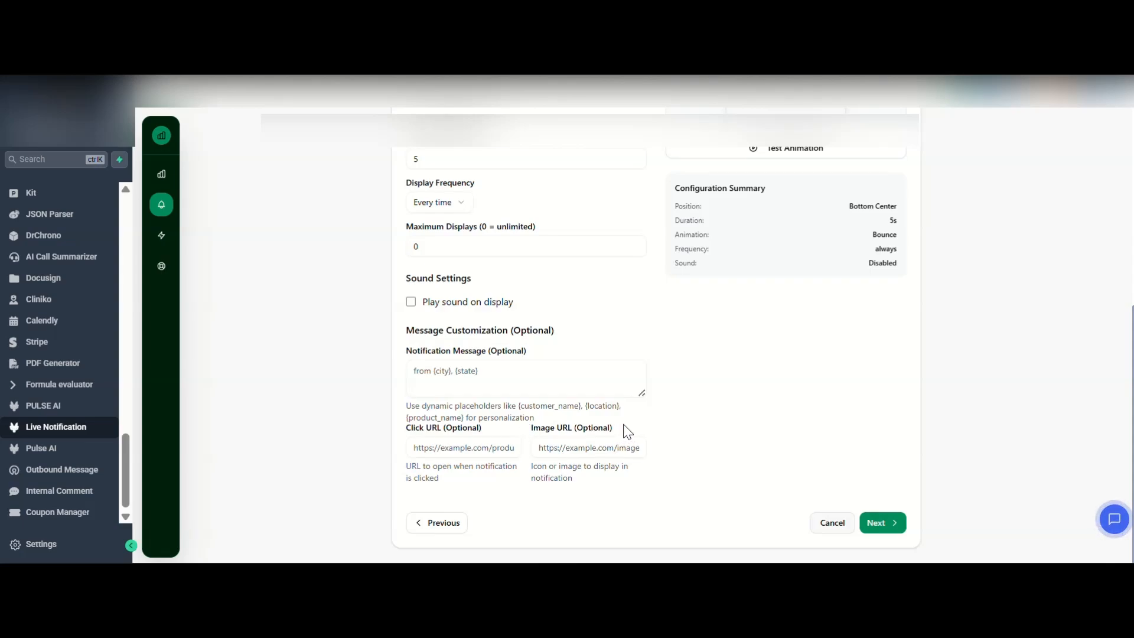
Change the notification's icon style to Default and continue to the Targeting Rules.
scroll(652, 276, up, 2)
scroll(652, 276, up, 2)
click(430, 260)
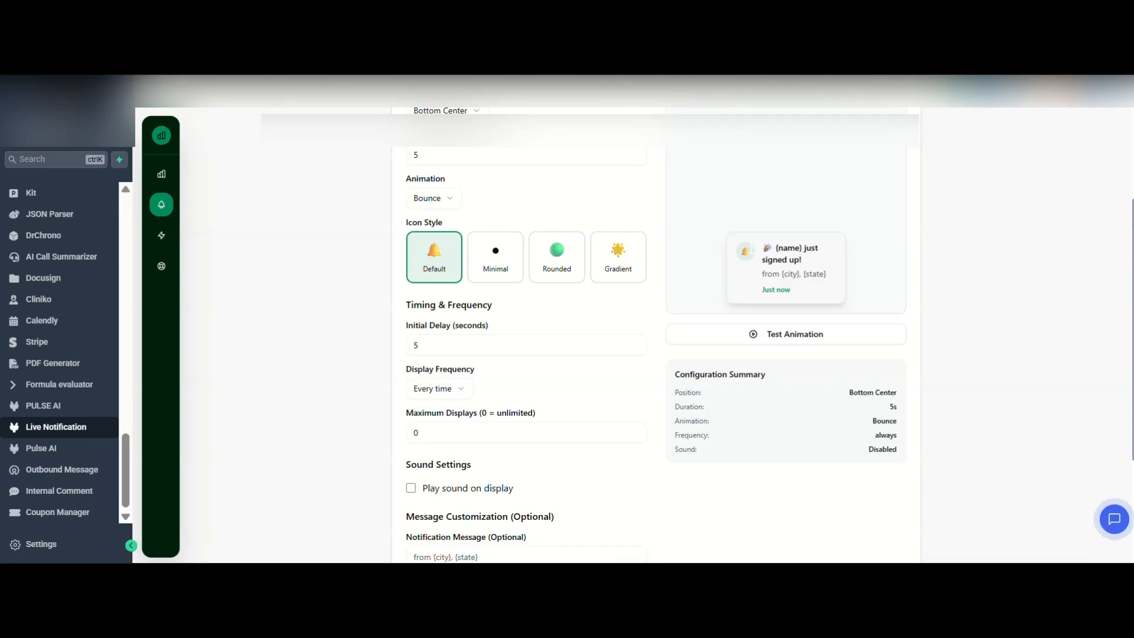
scroll(663, 423, down, 4)
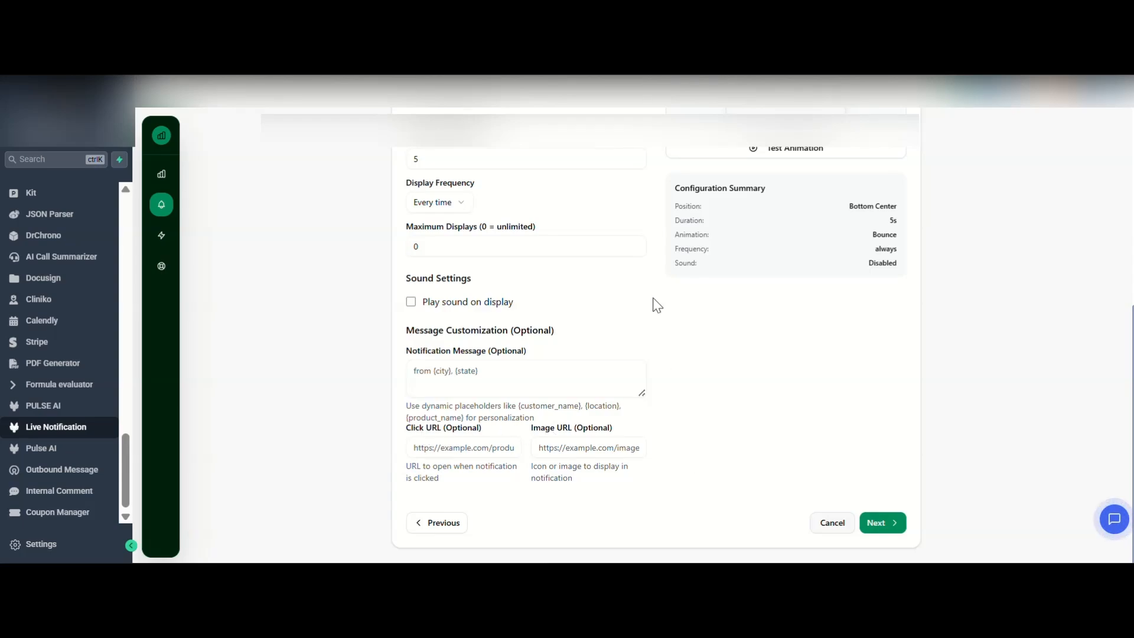
scroll(657, 305, up, 1)
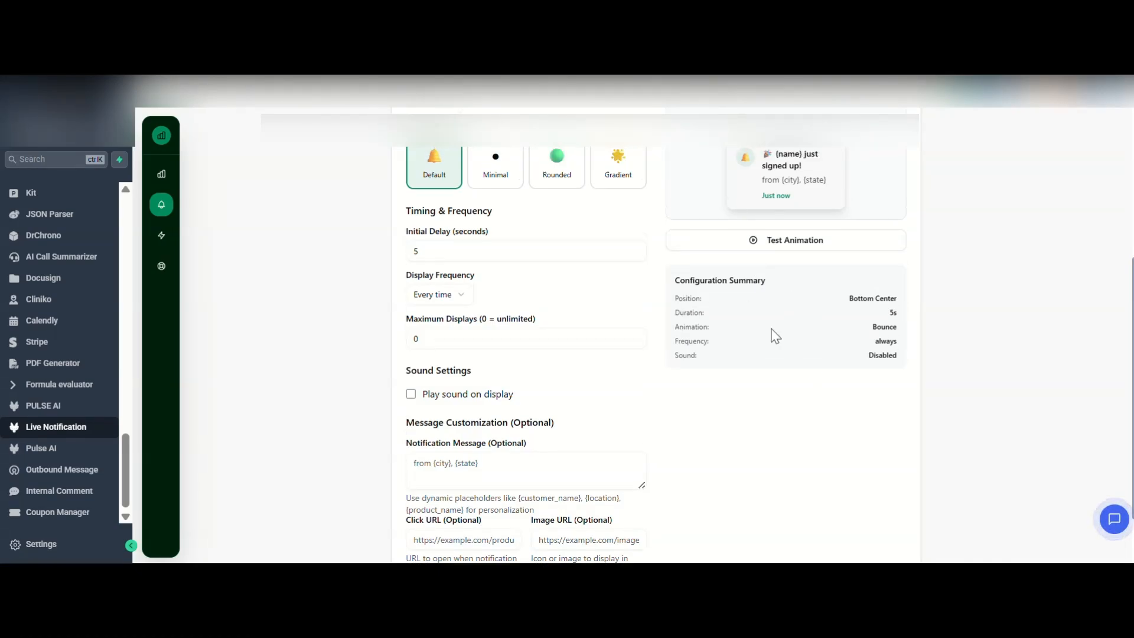
scroll(772, 334, down, 2)
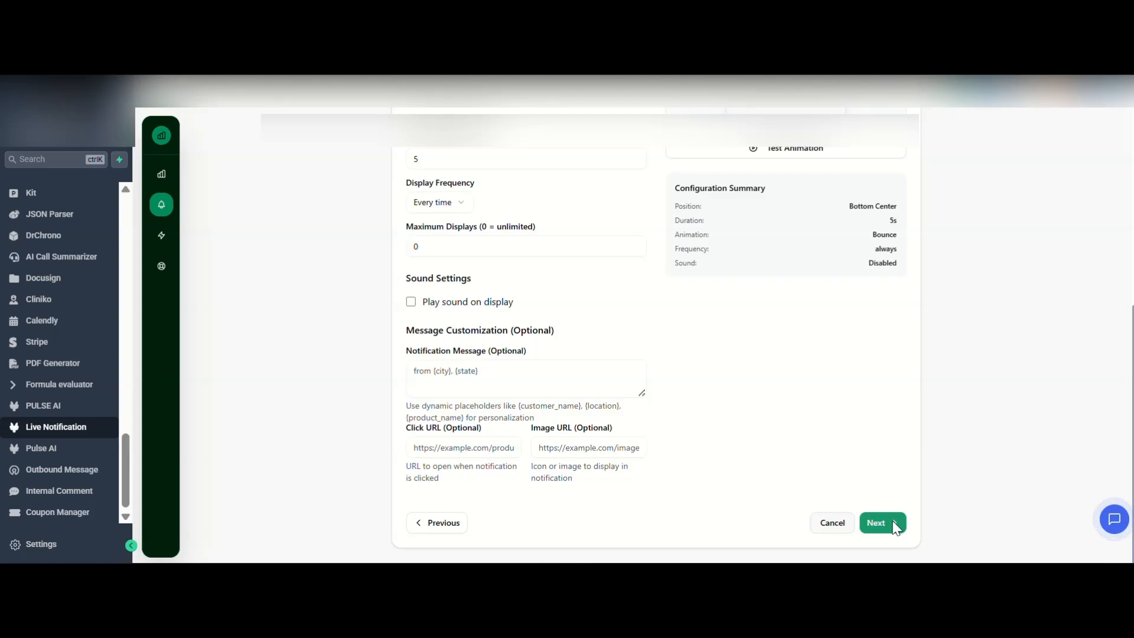
click(896, 528)
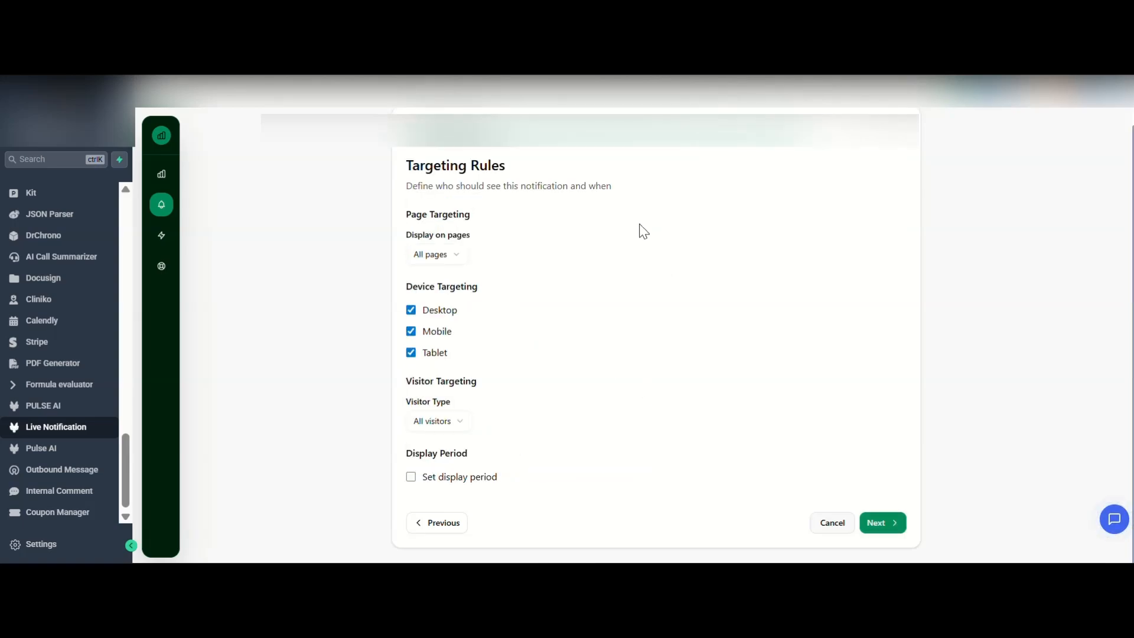
Try limiting the notification to specific pages with the page URL /checkout, and clear the URL again.
scroll(644, 232, down, 1)
click(449, 256)
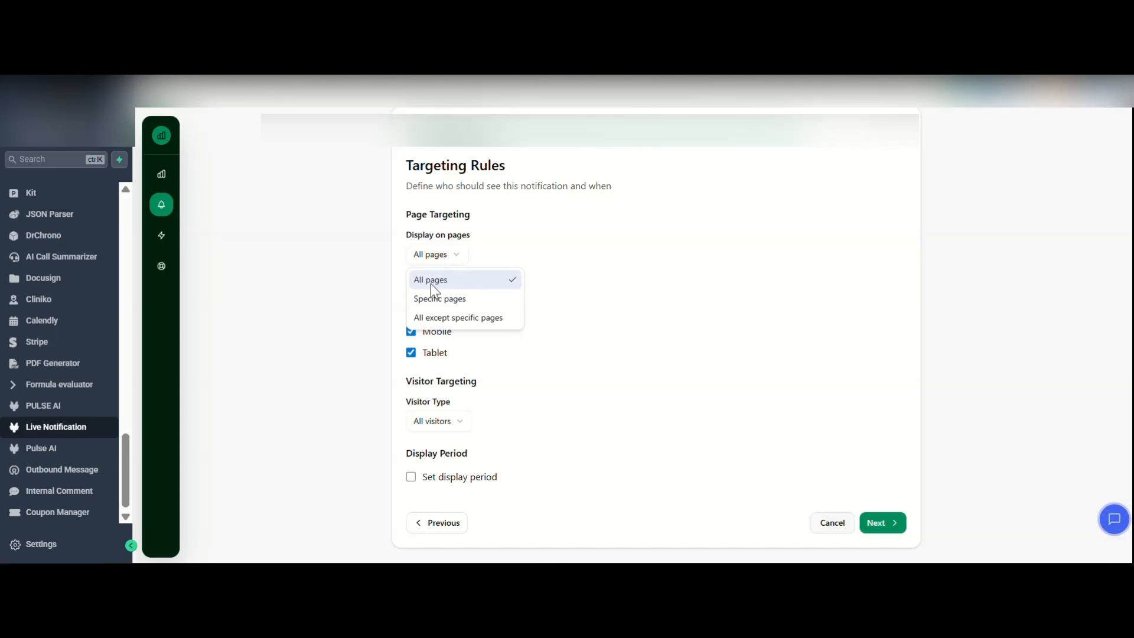
click(471, 299)
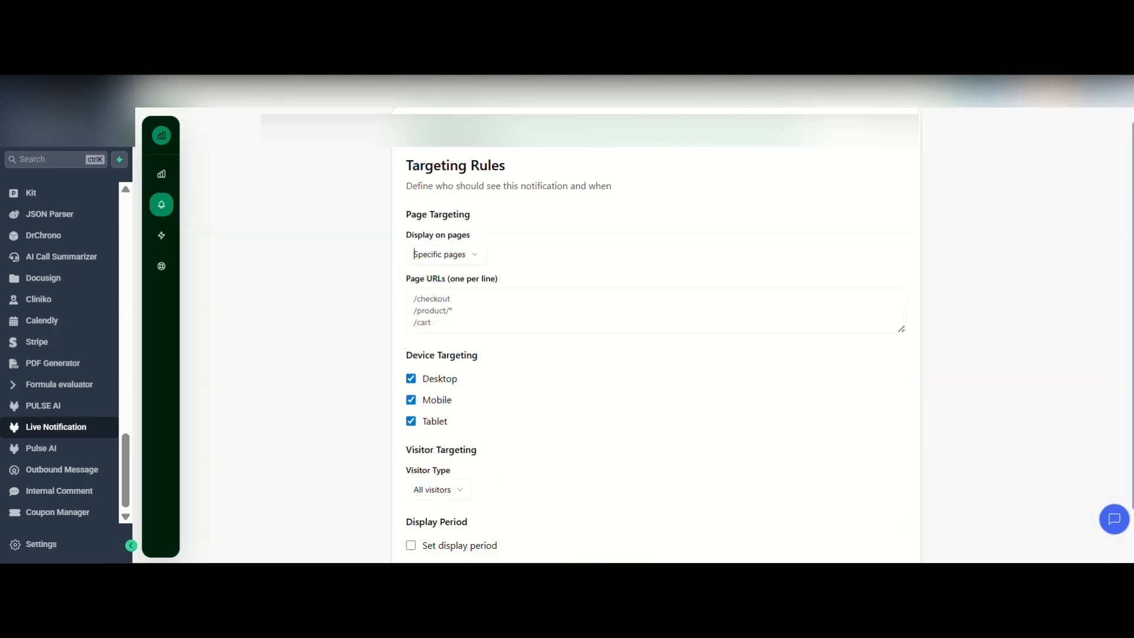
click(447, 304)
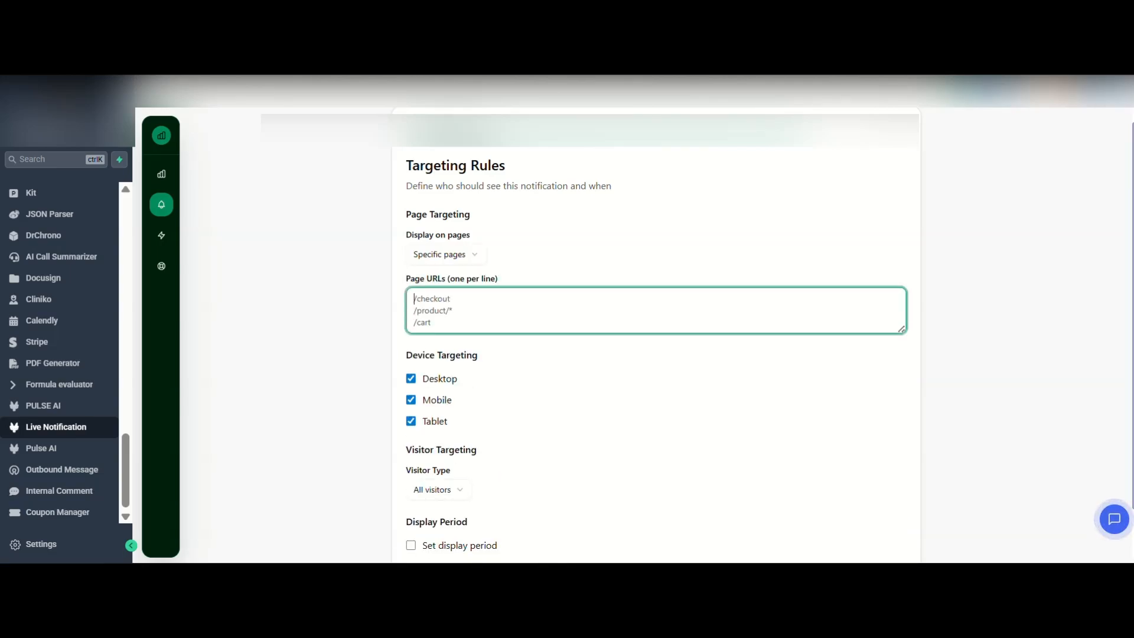
text(/)
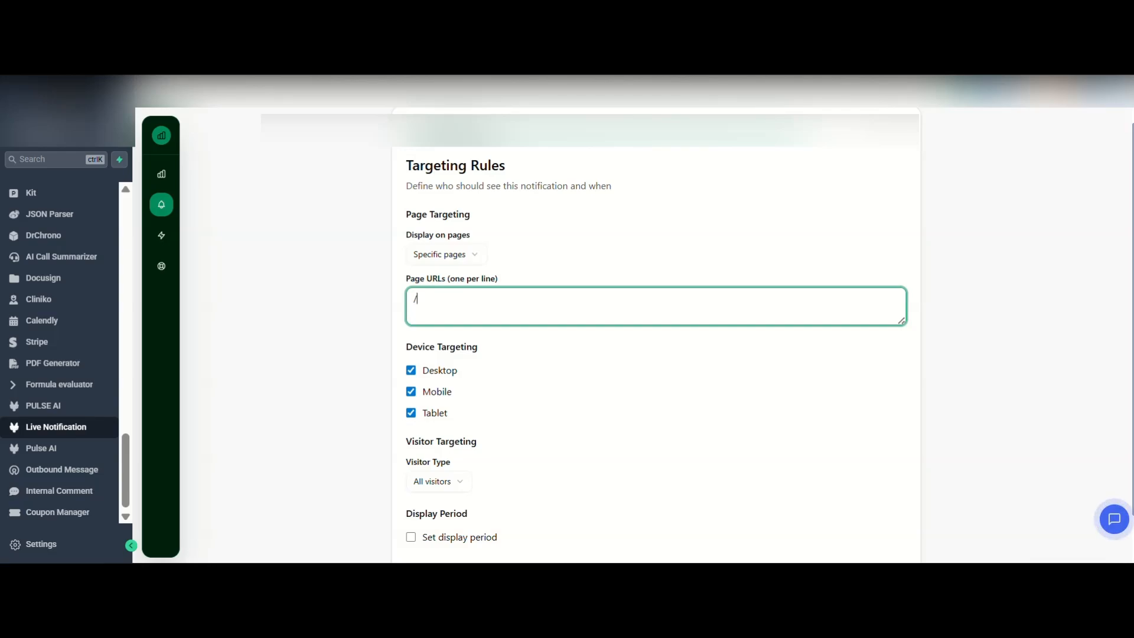
text(checkout)
key(BackSpace)
key(BackSpace)
key(BackSpace)
key(BackSpace)
key(BackSpace)
key(BackSpace)
key(BackSpace)
key(BackSpace)
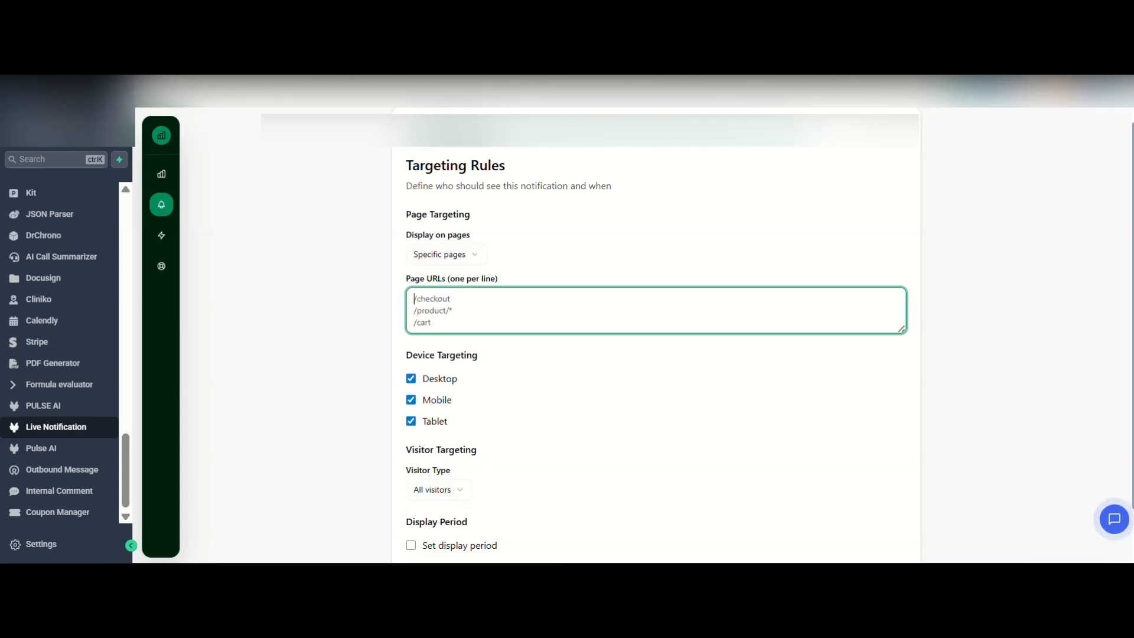
Try the All except specific pages option with the URL /checkout, clear the URL, and switch the page targeting back to All pages.
click(439, 254)
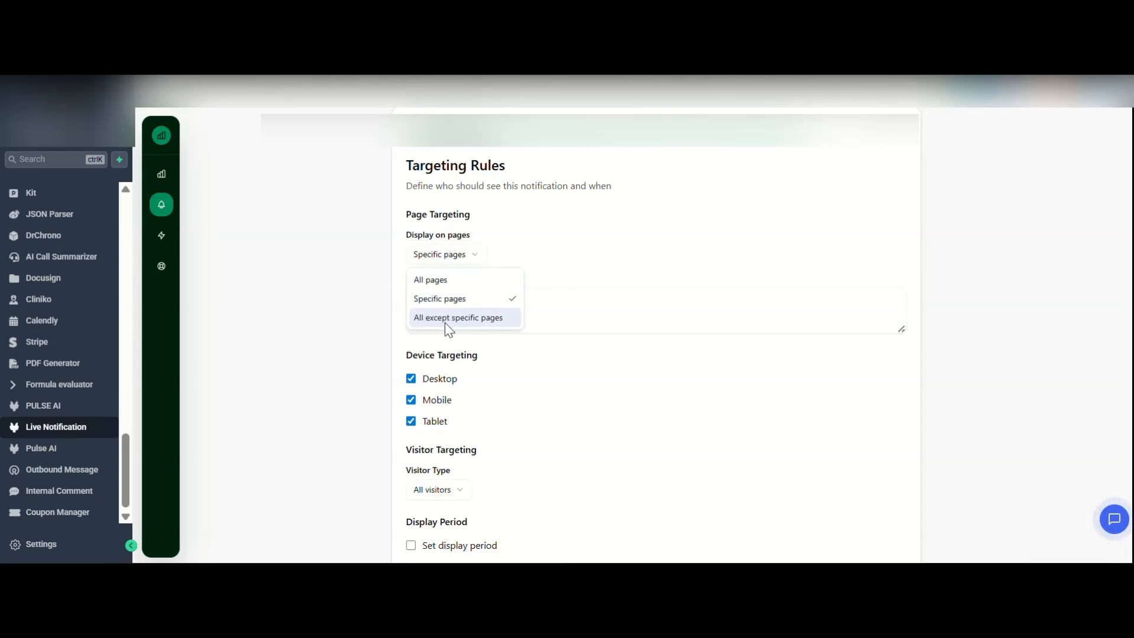
click(495, 326)
click(447, 283)
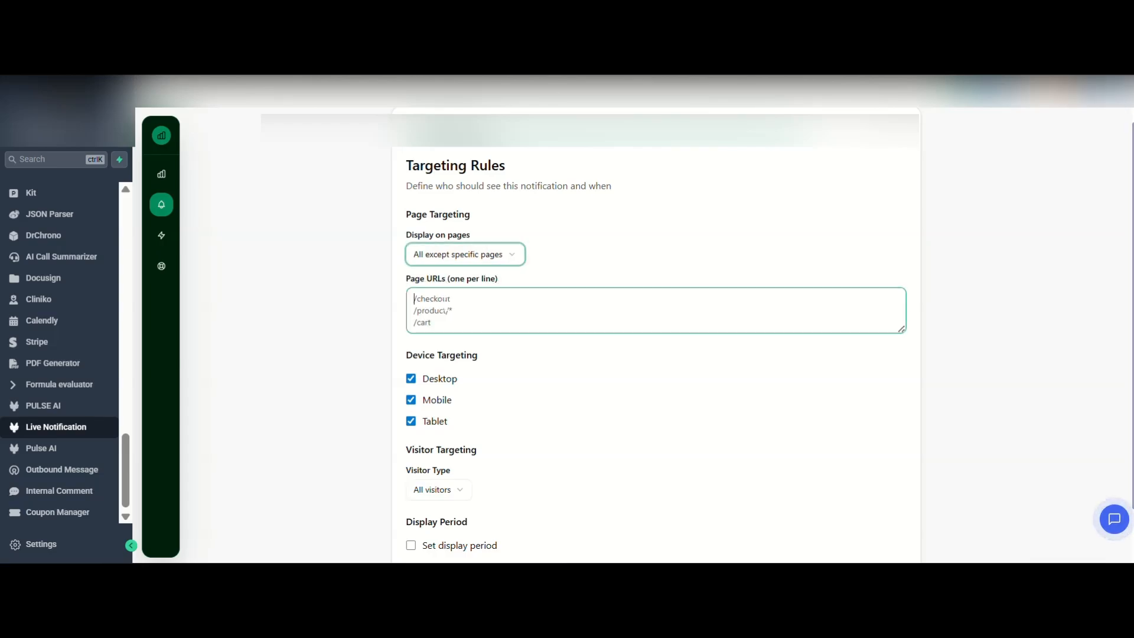
text(/checkout)
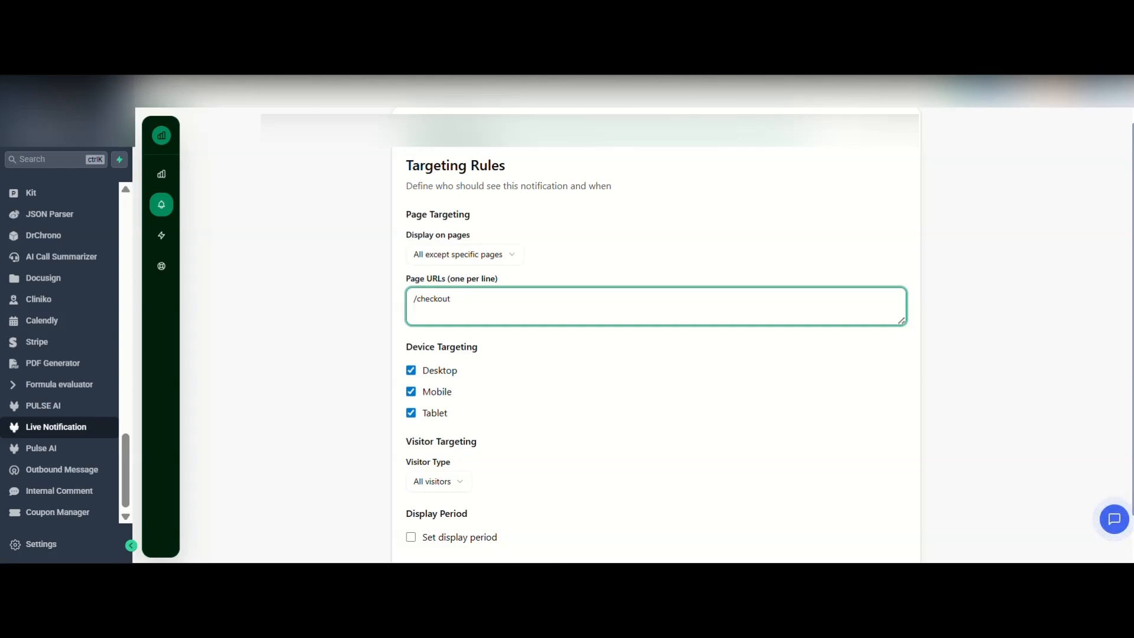
key(ctrl+a)
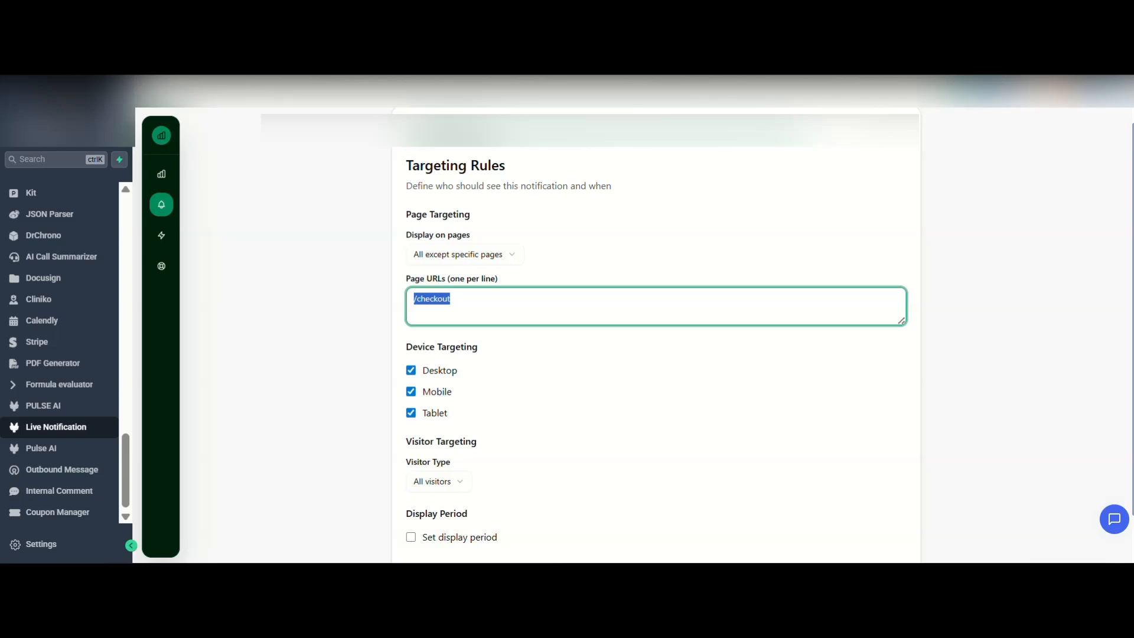
key(BackSpace)
click(472, 256)
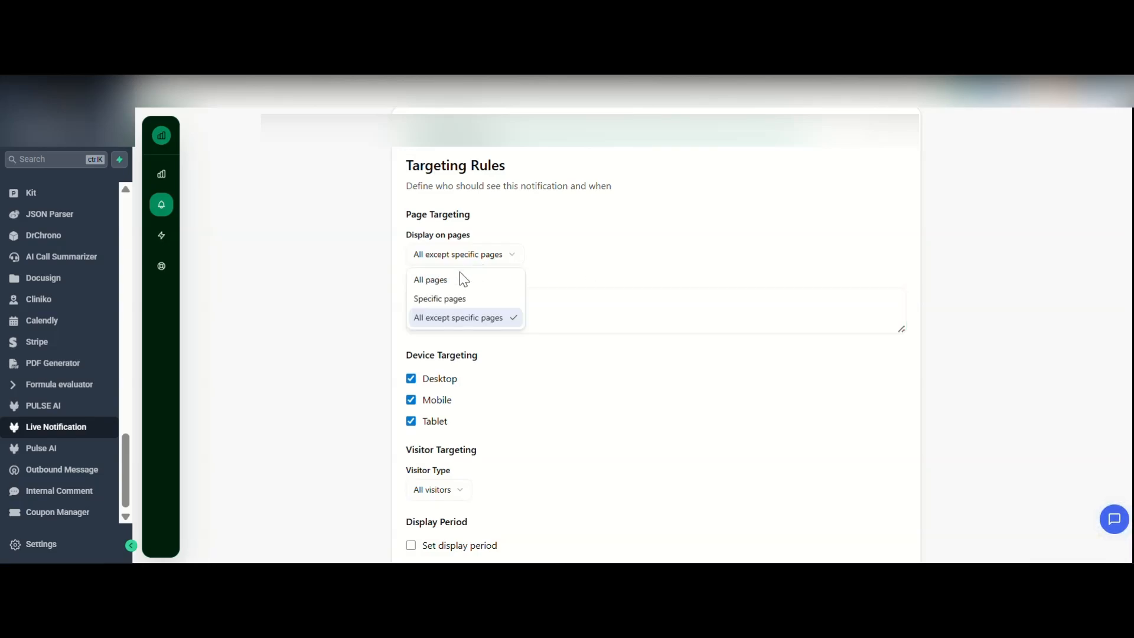
click(458, 277)
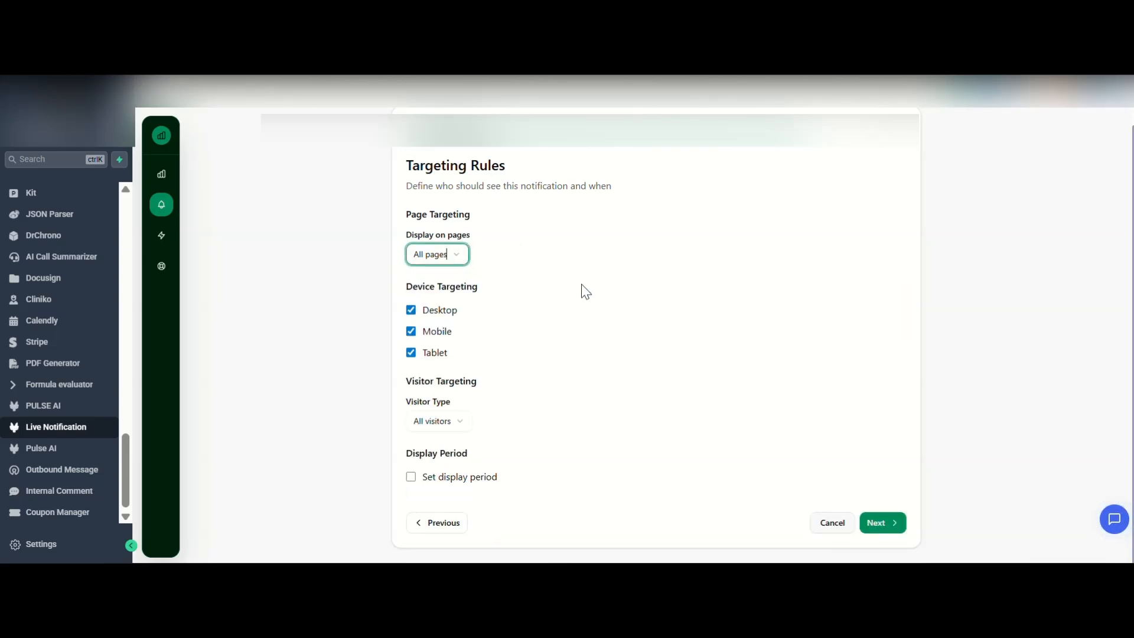
Look through the available visitor types, keeping All visitors selected.
click(406, 287)
click(452, 422)
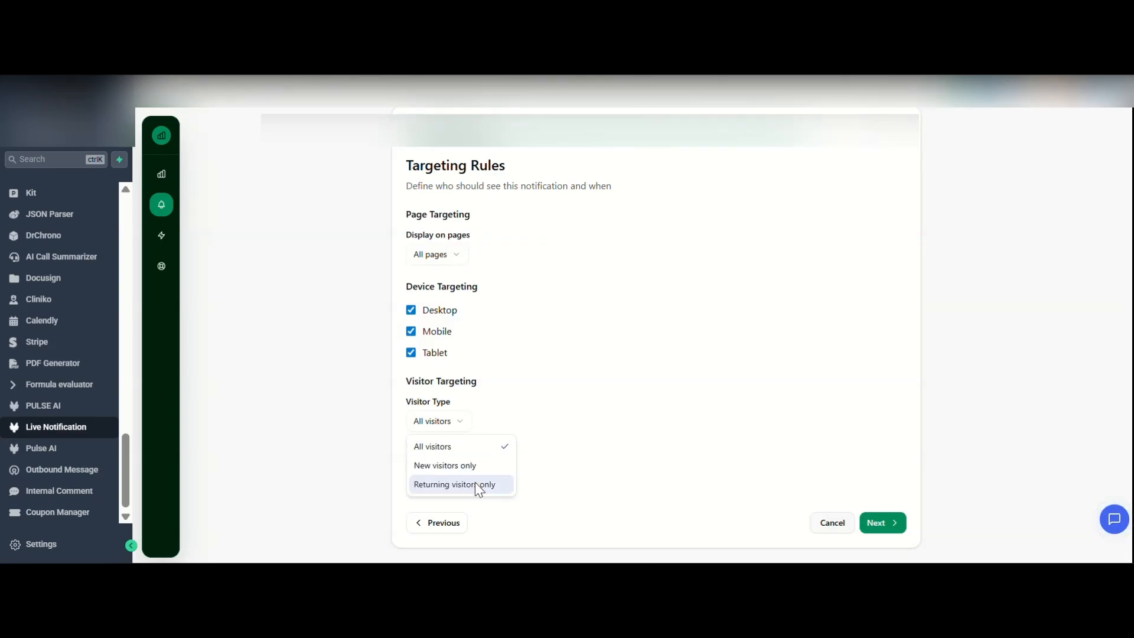
click(556, 484)
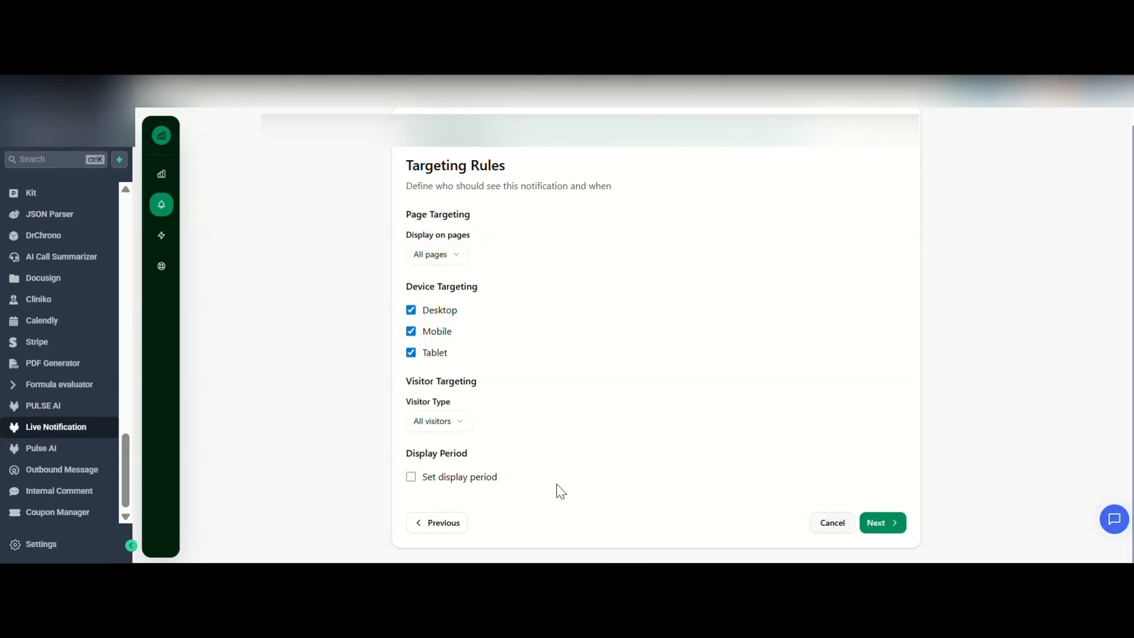
Try enabling a display period, look at its start and end date fields, and disable it again.
click(412, 476)
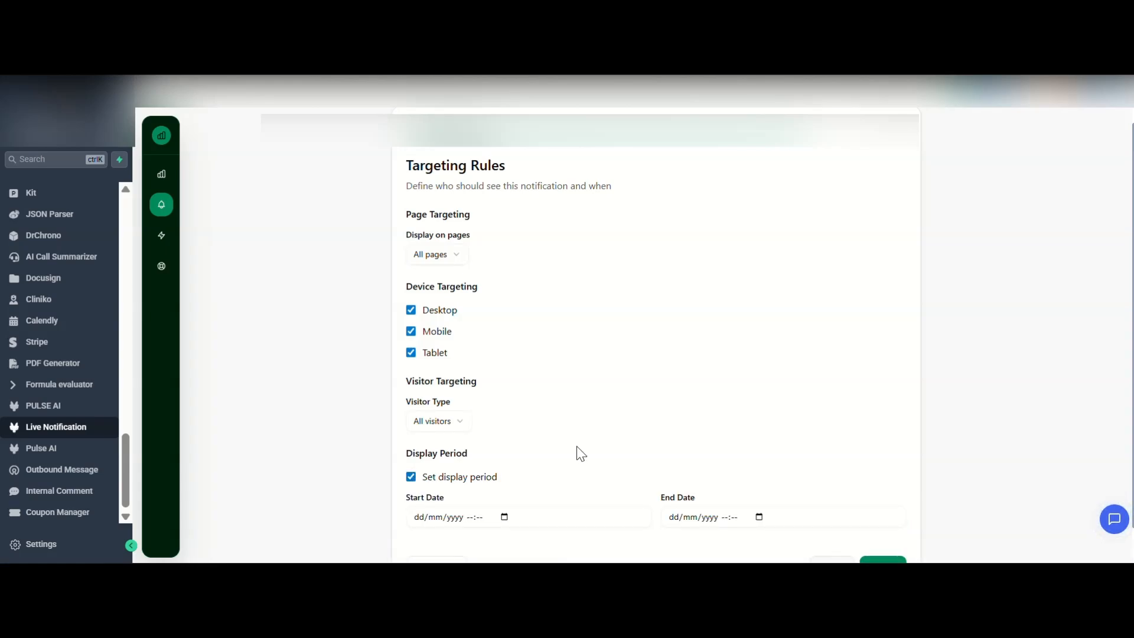
scroll(424, 416, down, 1)
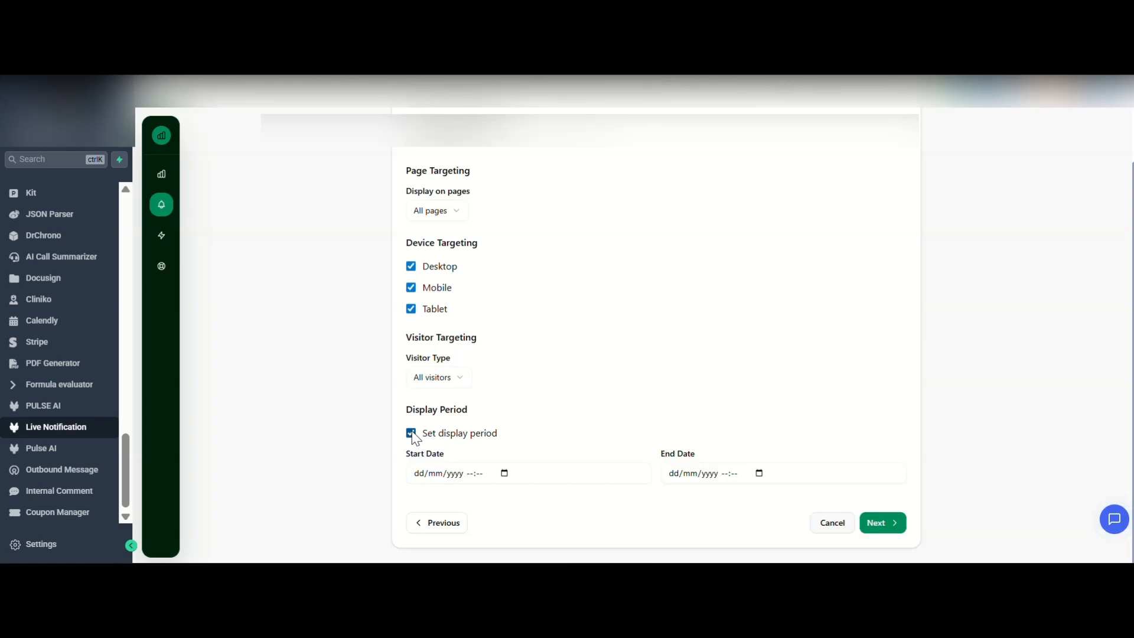
click(497, 474)
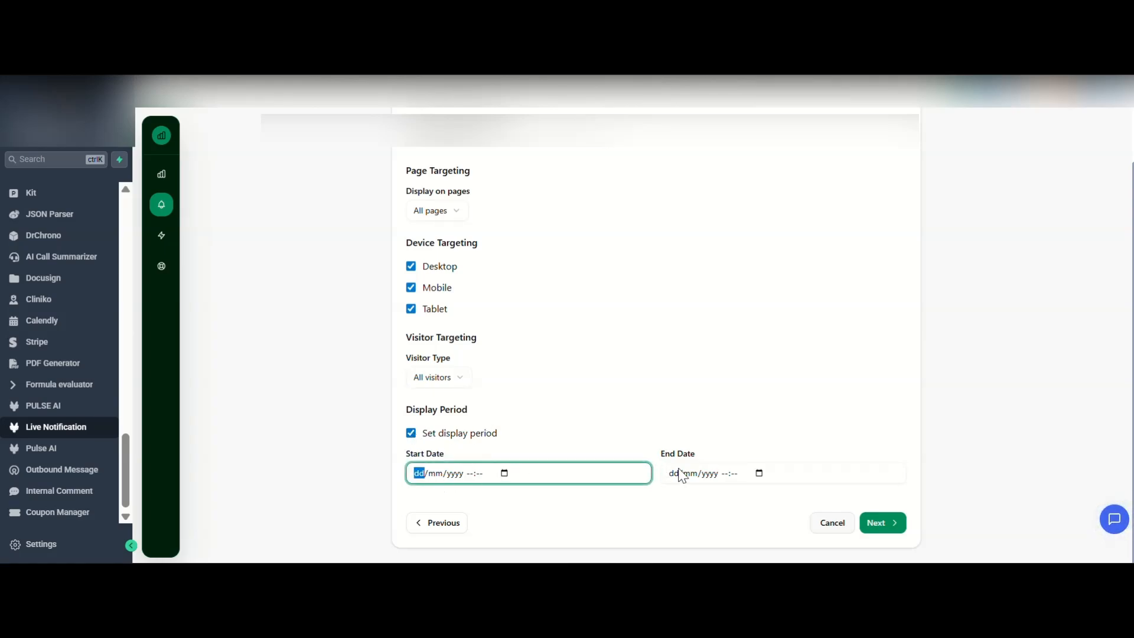
click(498, 451)
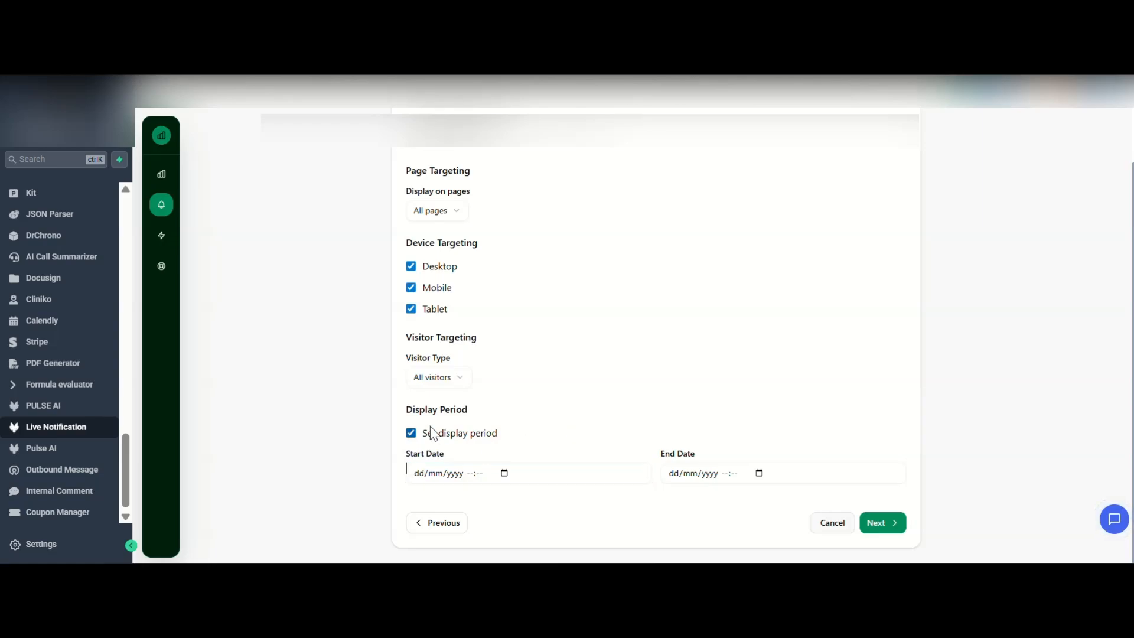
click(414, 433)
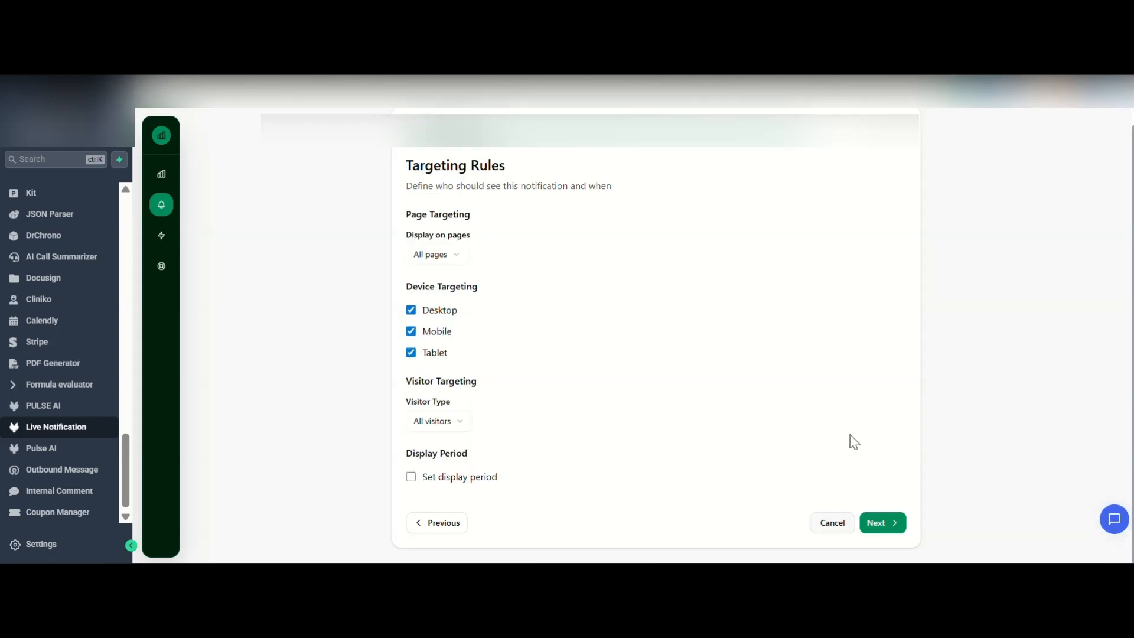
Continue to the Review & Activate stage and review the summary of the notification's settings.
click(892, 525)
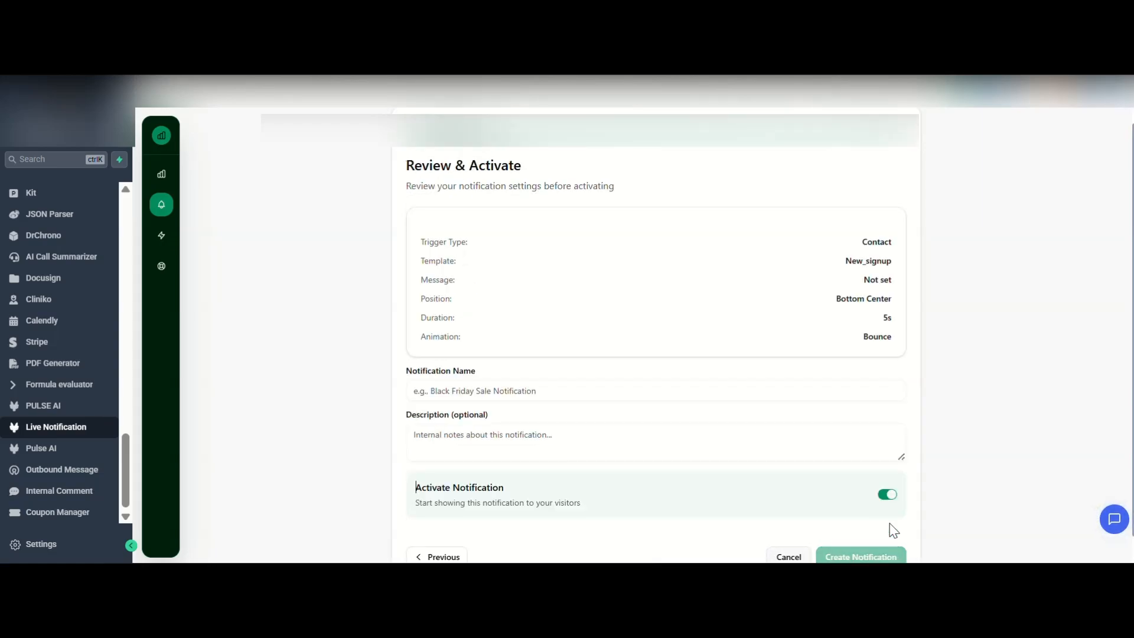
scroll(671, 271, down, 1)
scroll(671, 272, up, 2)
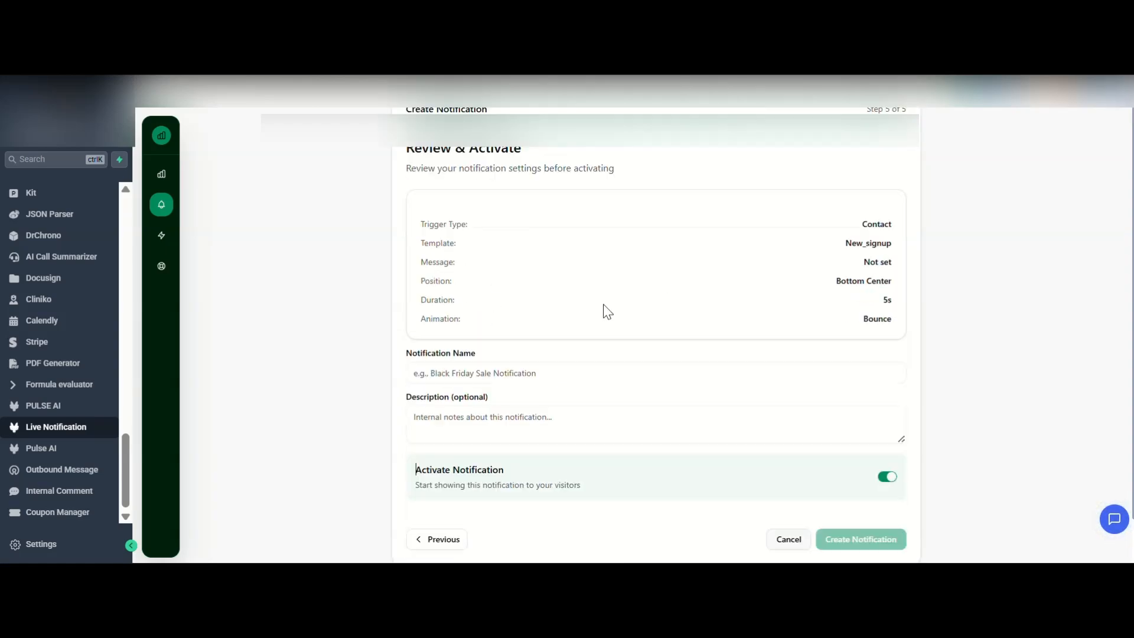
scroll(602, 309, down, 2)
Name the notification "Contact Sign Up".
click(470, 356)
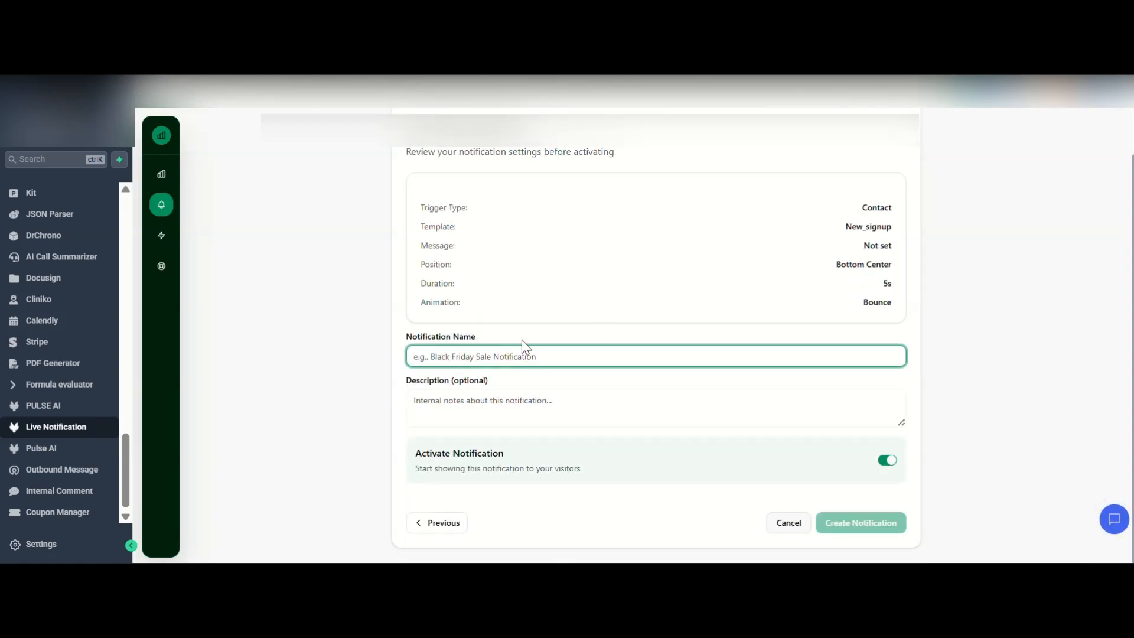
text(Contact)
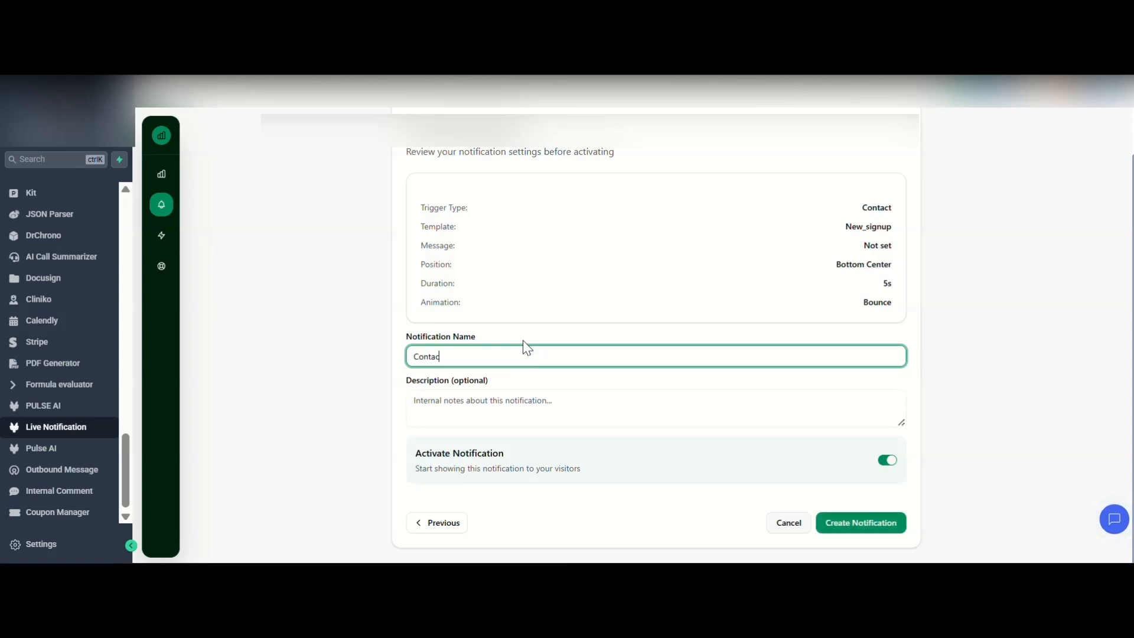
key(ctrl+a)
key(BackSpace)
text(Contact Sign Up)
key(Tab)
click(522, 357)
key(ctrl+a)
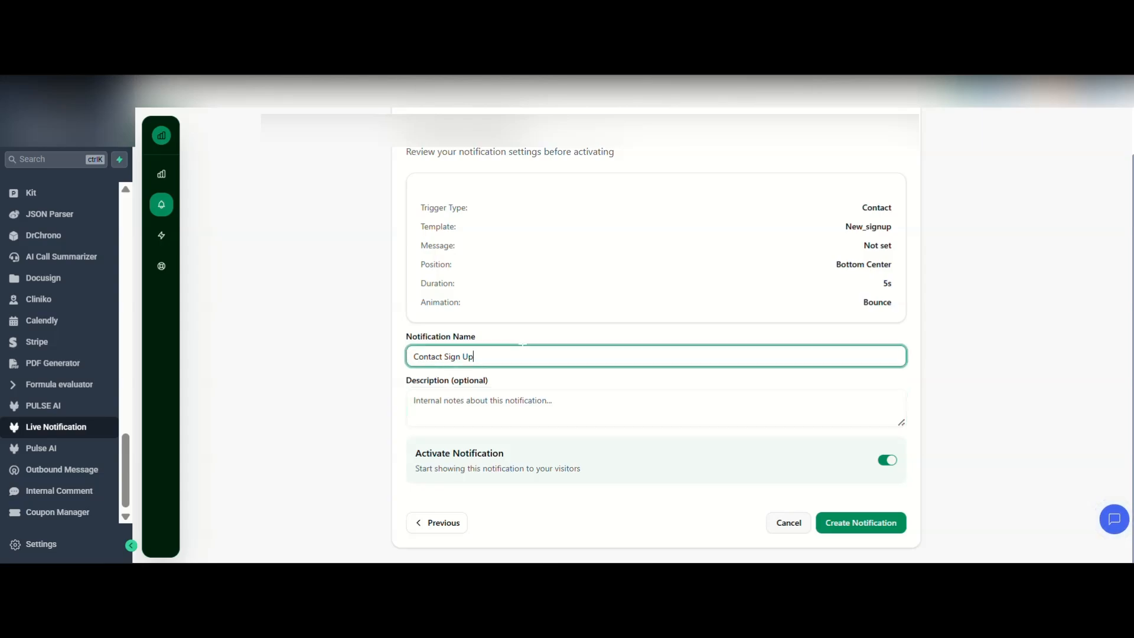
Rename the notification "New Contact Up".
key(BackSpace)
text(New Contact Up)
click(993, 316)
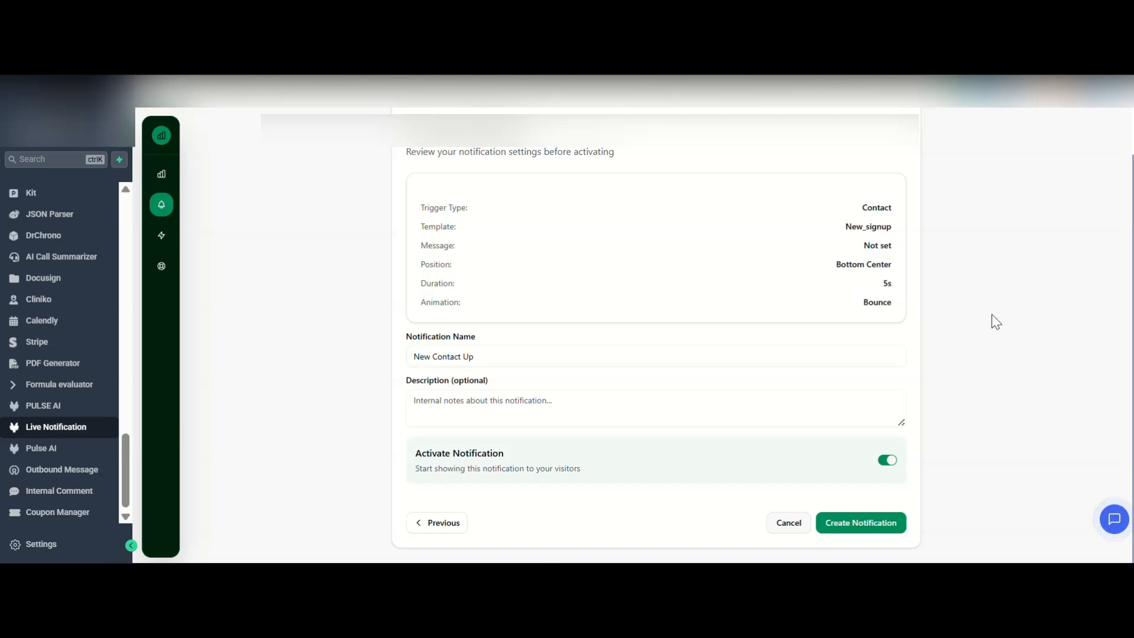
Copy the notification name into the description and extend it to "New Contact Up . For new contacts signing up".
triple_click(506, 357)
key(ctrl+c)
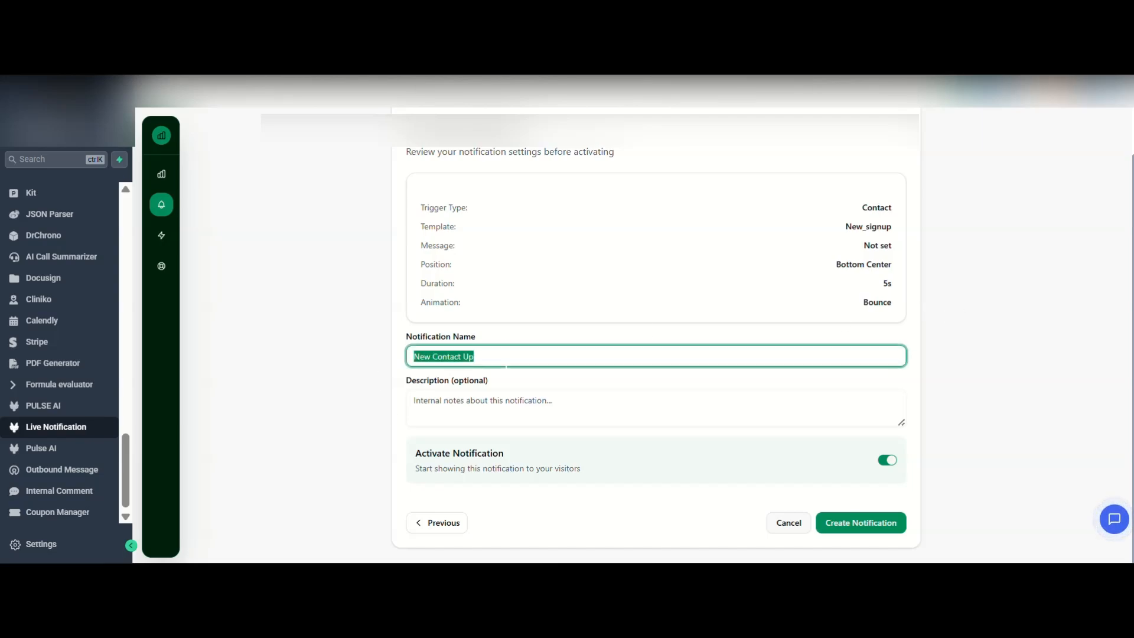
click(497, 421)
key(ctrl+v)
text(. For new contacts signing up)
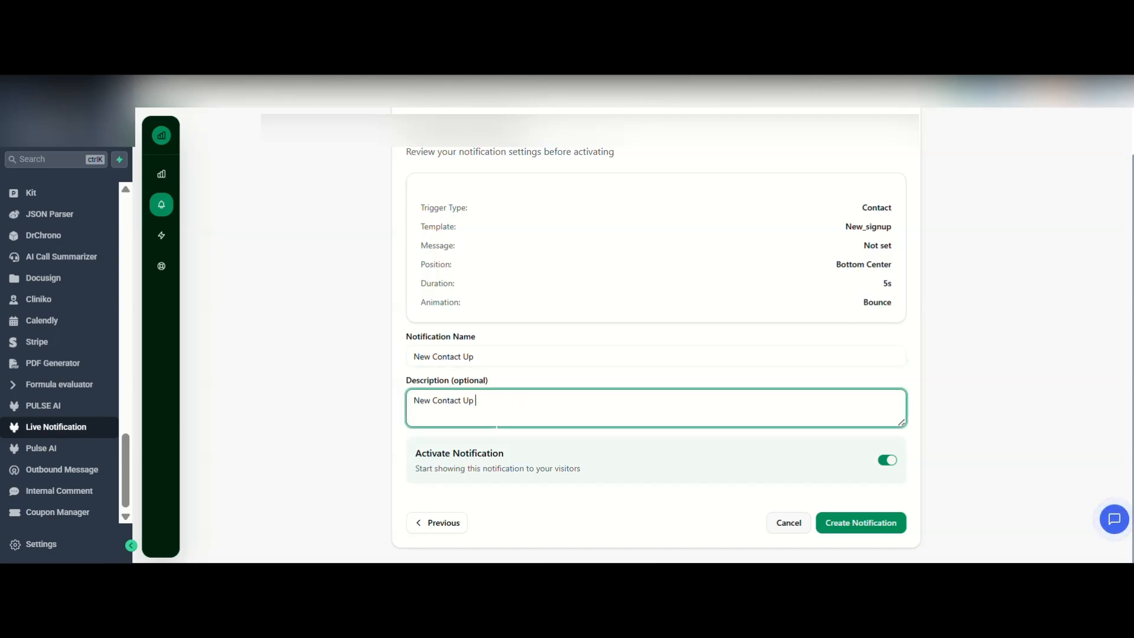
click(1004, 381)
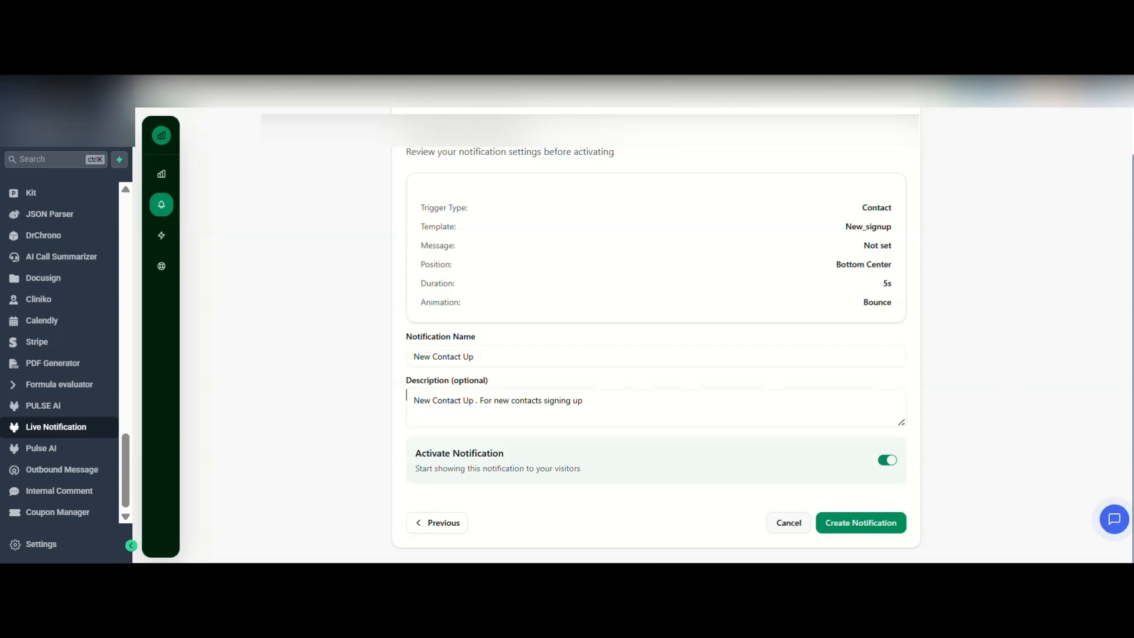
Add 01 to the end of the notification name so it reads "New Contact Up 01".
click(594, 357)
text(01)
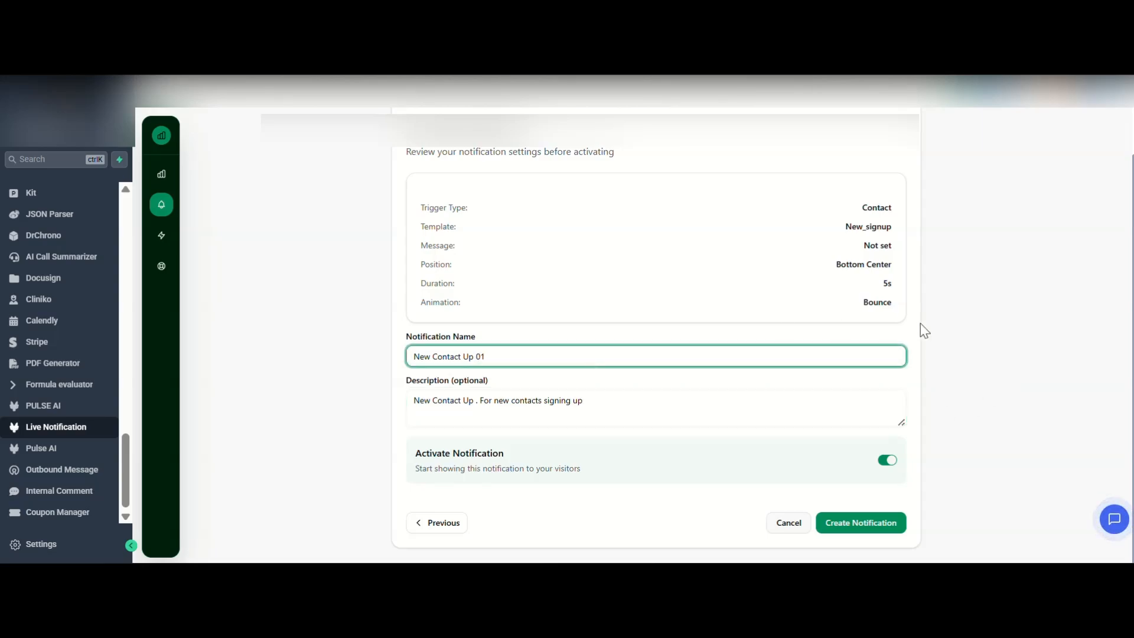
click(948, 329)
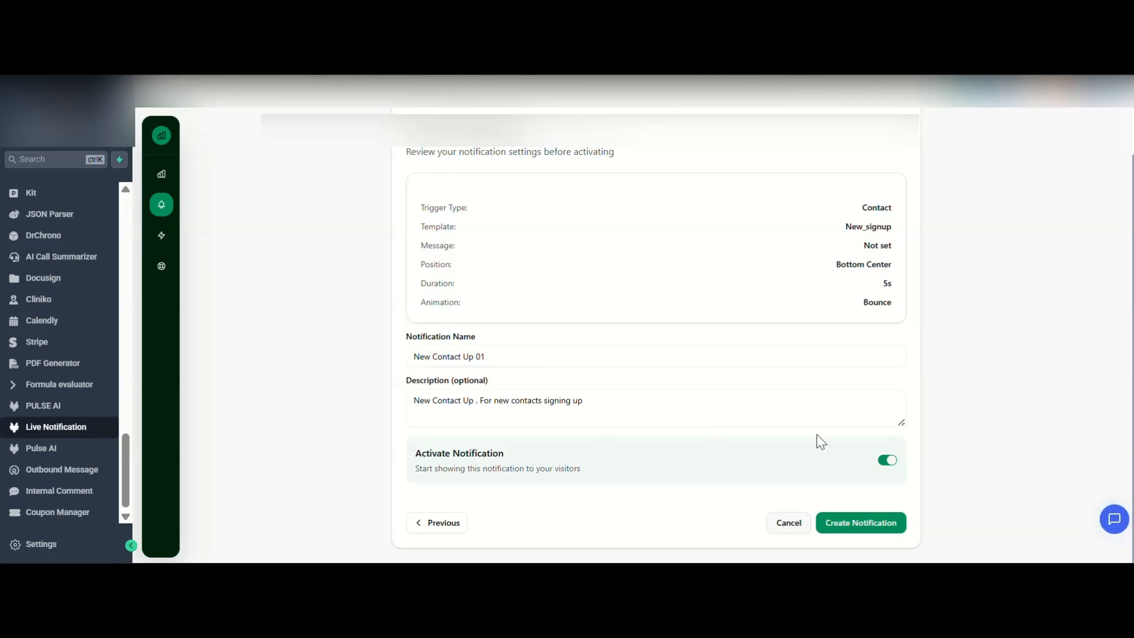
Create the notification with activation left on, and look over the notifications list.
click(891, 466)
click(890, 463)
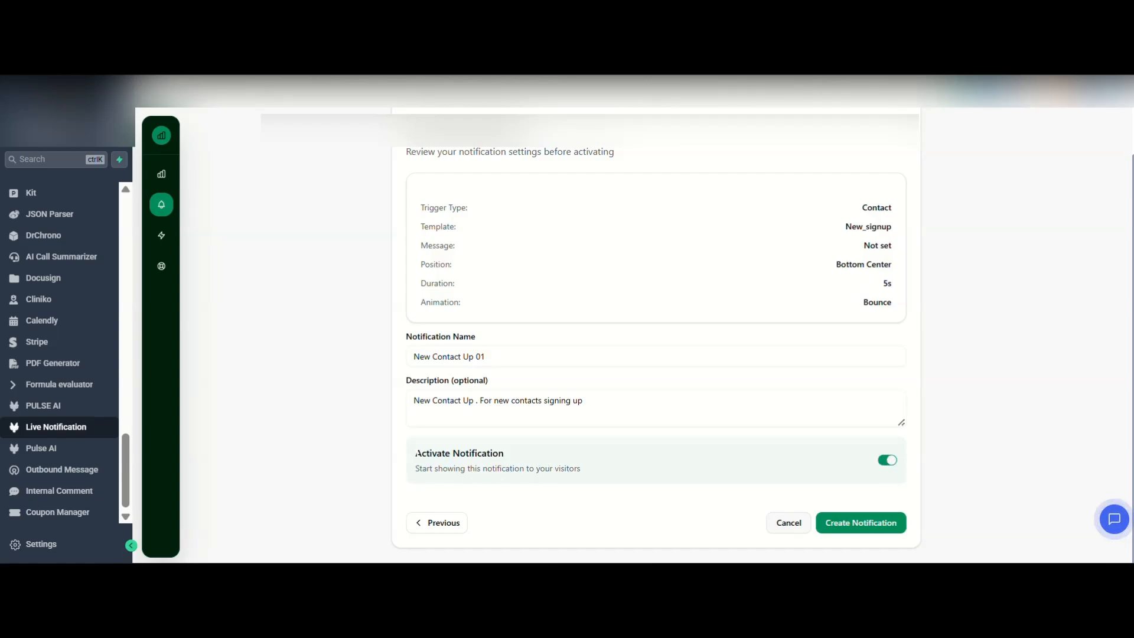
click(866, 524)
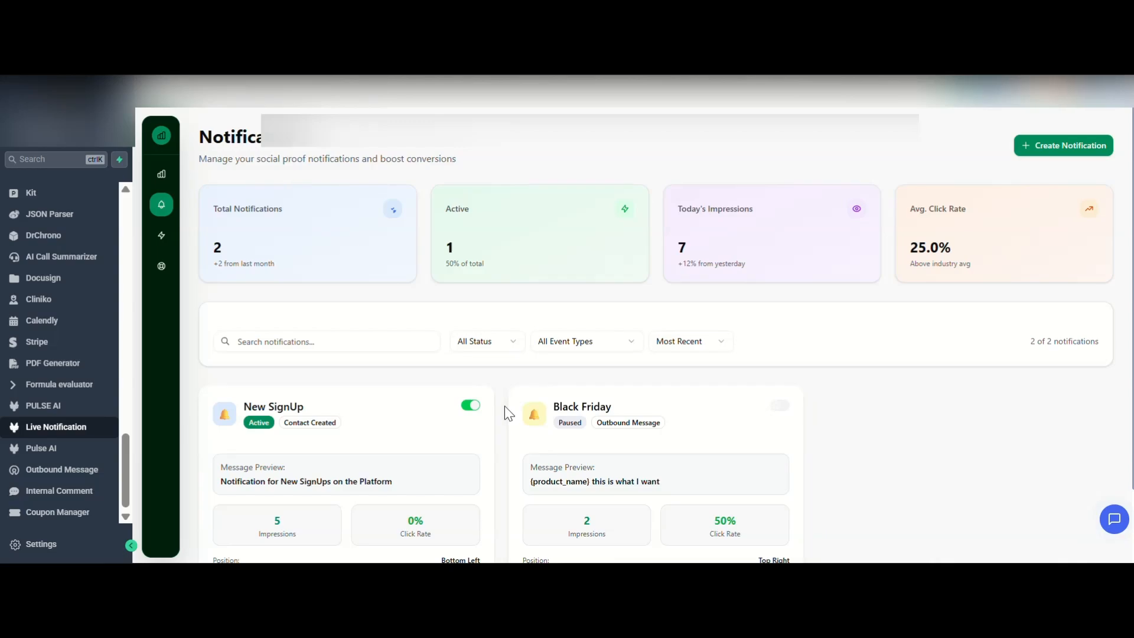
scroll(505, 407, down, 1)
scroll(505, 405, down, 1)
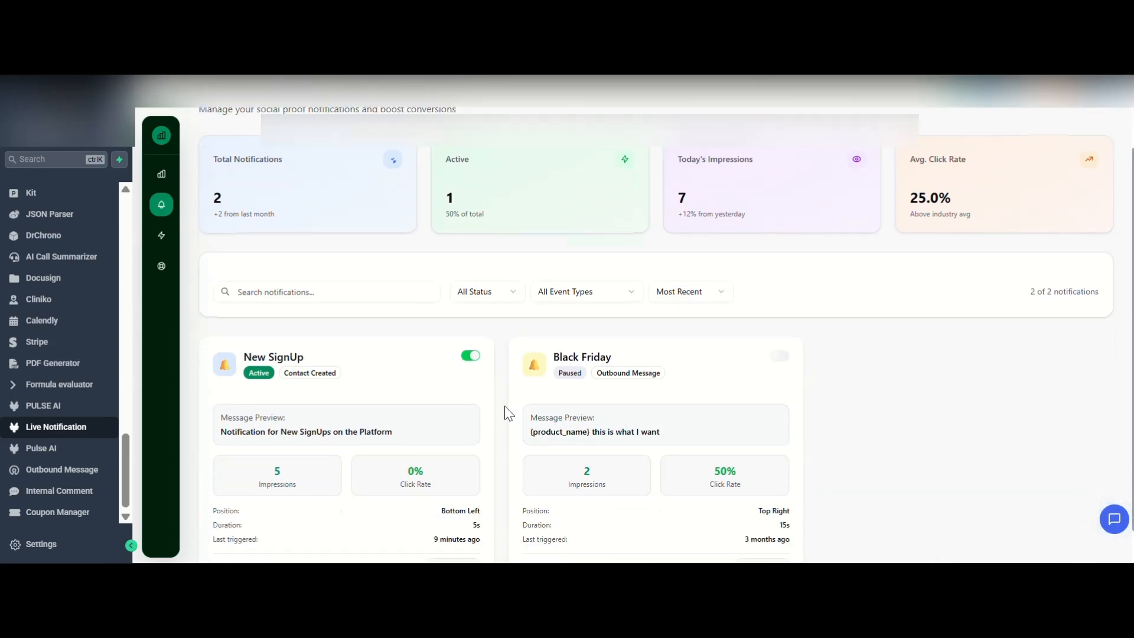
scroll(396, 365, down, 1)
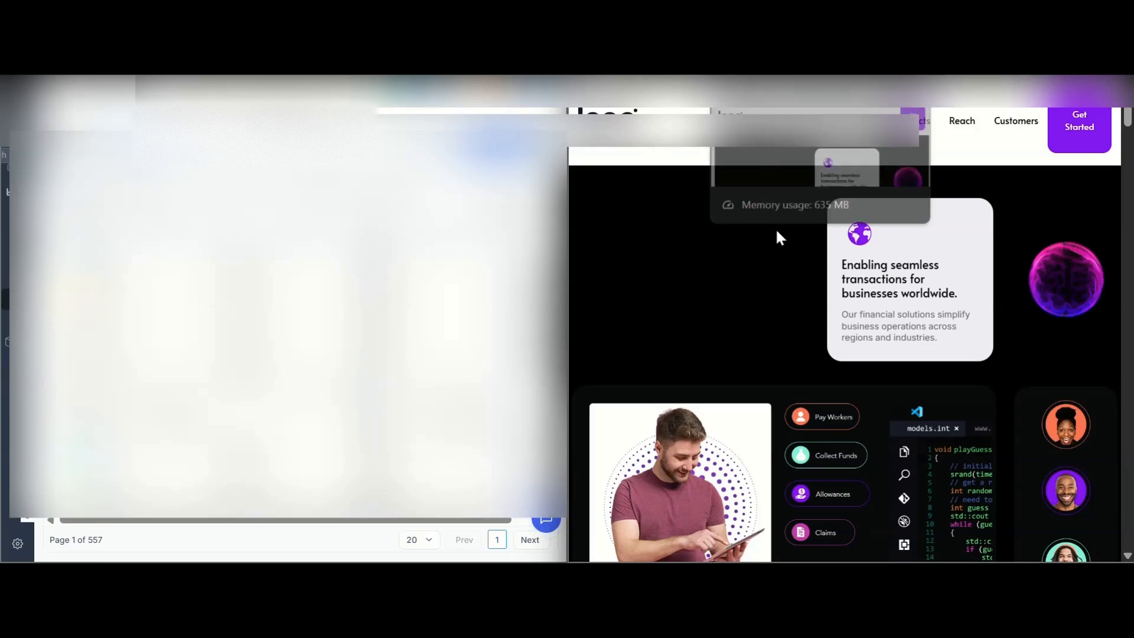
Start a new contact beside the open website and fill in the contact's email.
scroll(777, 235, down, 15)
scroll(794, 292, up, 15)
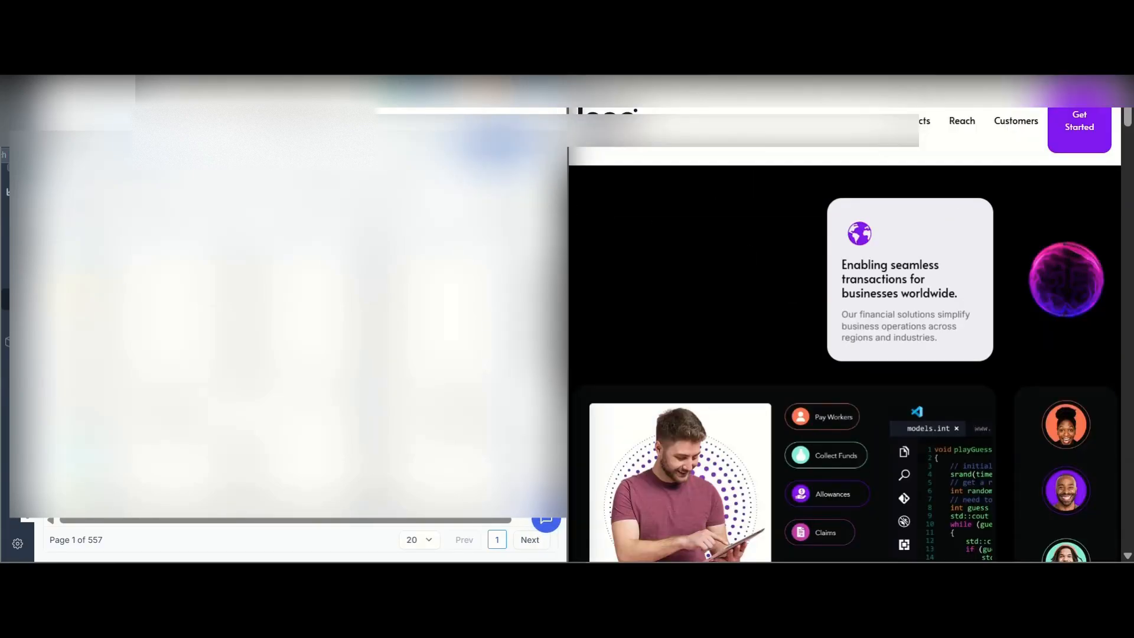
click(500, 142)
click(417, 181)
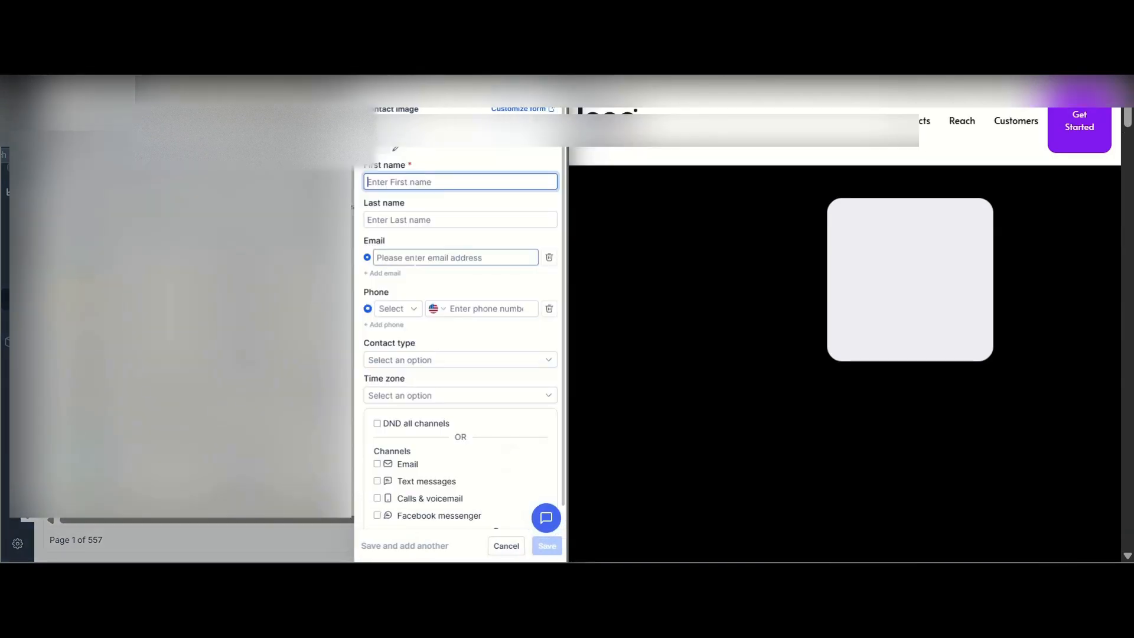
click(413, 258)
key(ctrl+v)
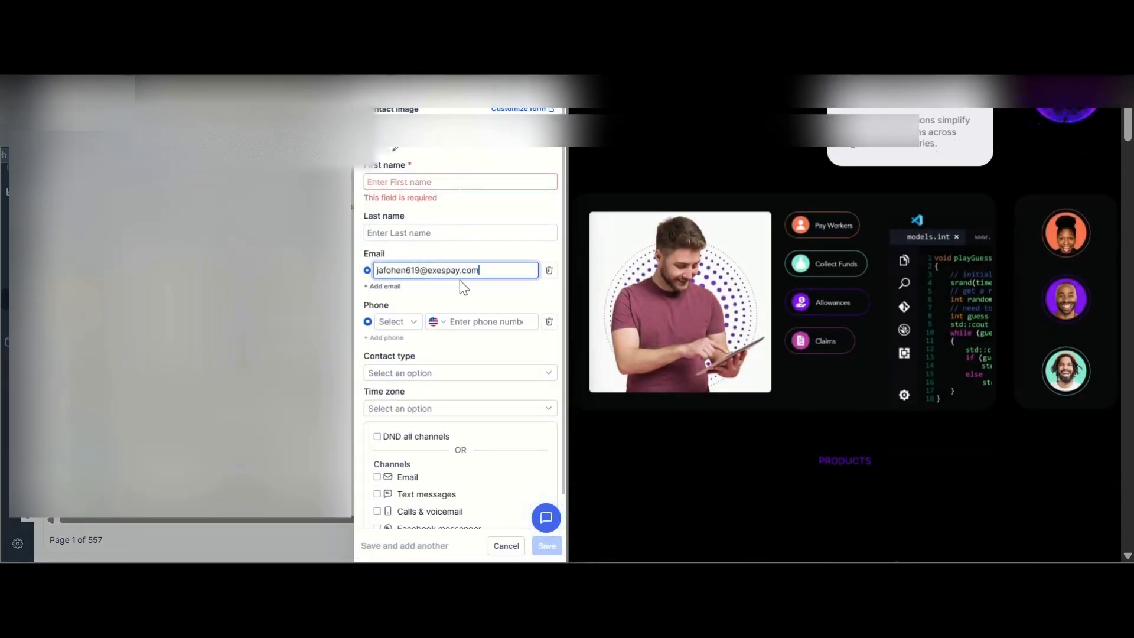
Fill in the contact's first and last name with the name part of the email, and save the contact.
drag(405, 270, 368, 274)
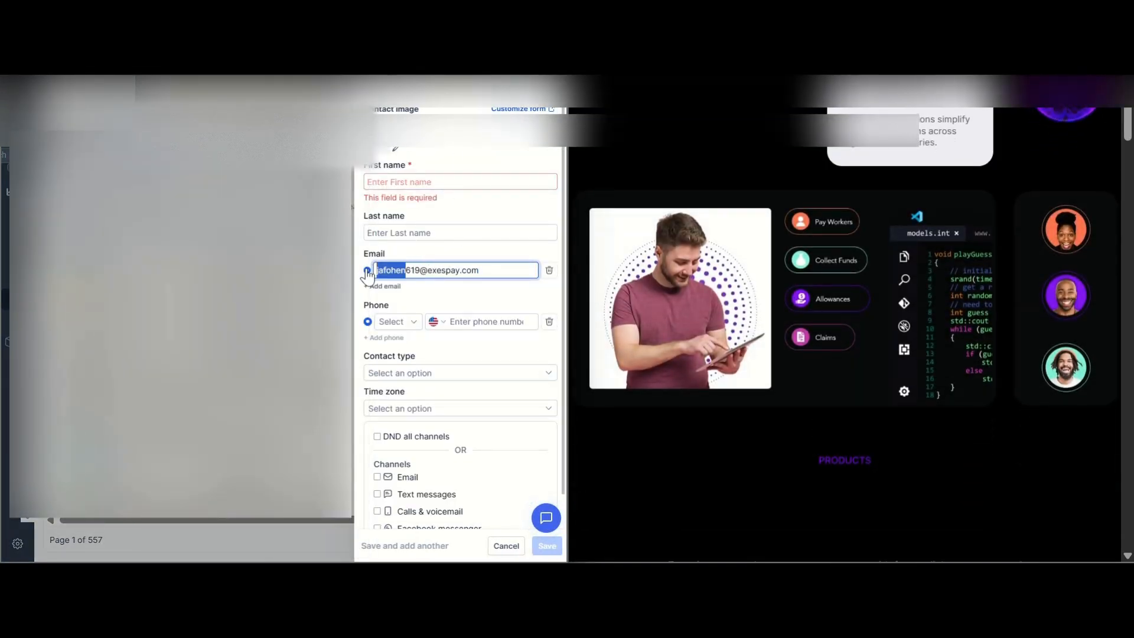
click(460, 182)
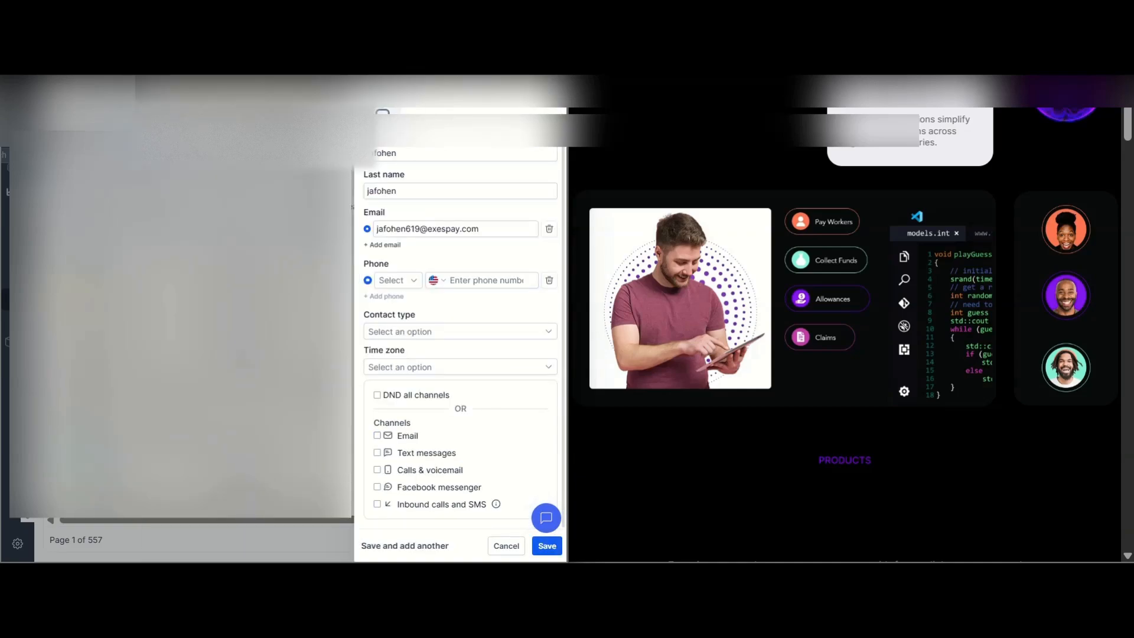
click(541, 549)
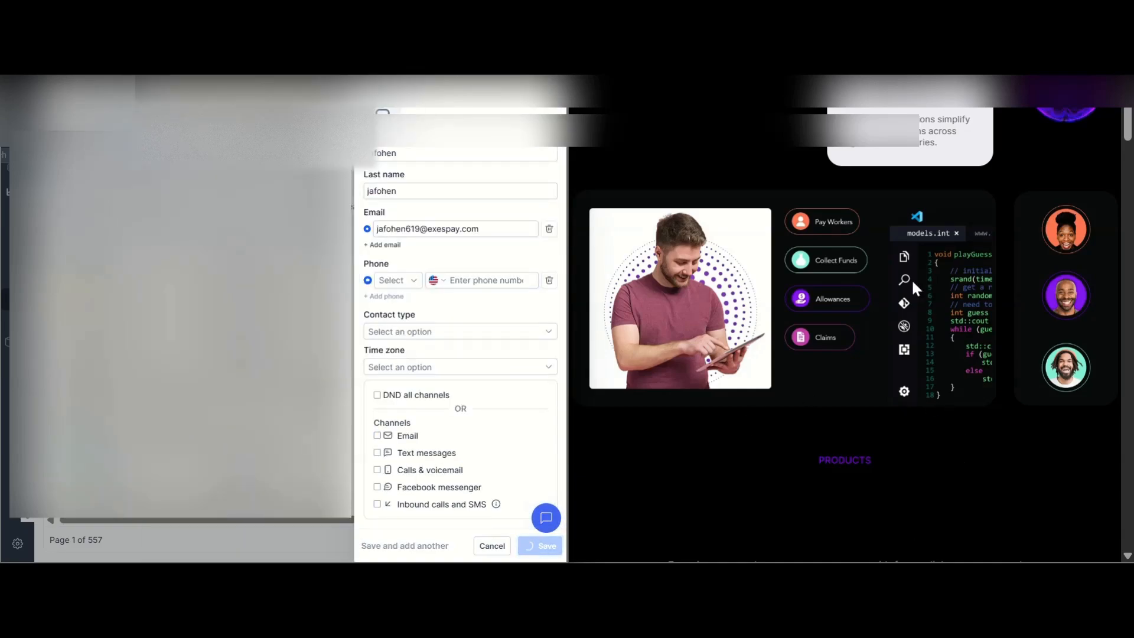
drag(631, 530, 597, 516)
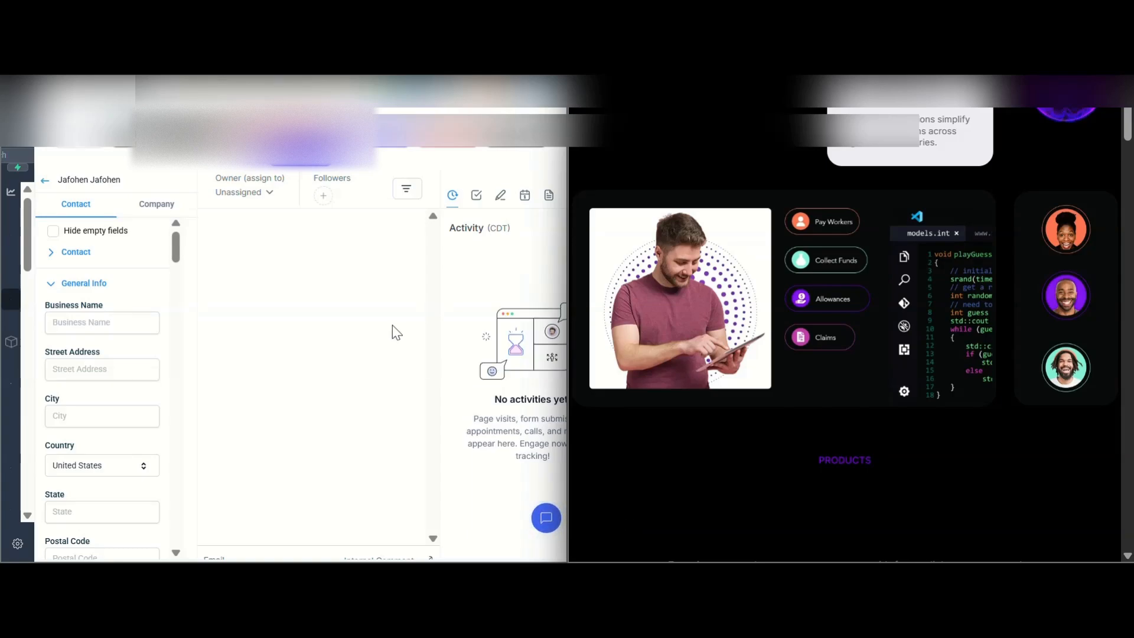
Examine the website's Join Us Now section and its sign-up form, including the contact fields, consent checkboxes and Join button.
scroll(912, 352, down, 10)
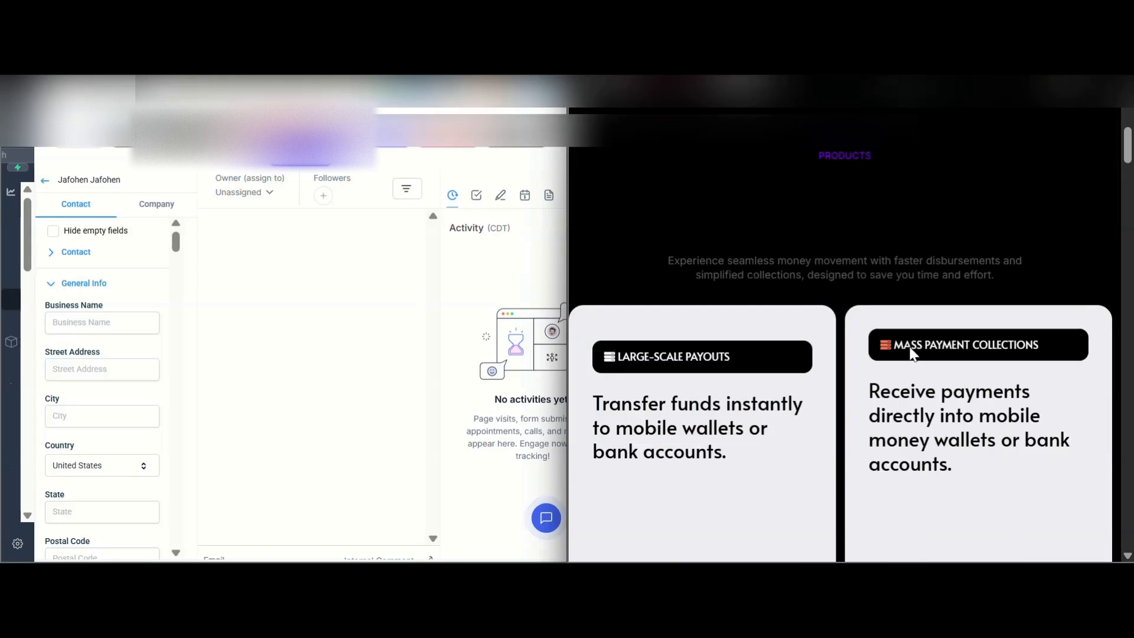
scroll(914, 355, down, 4)
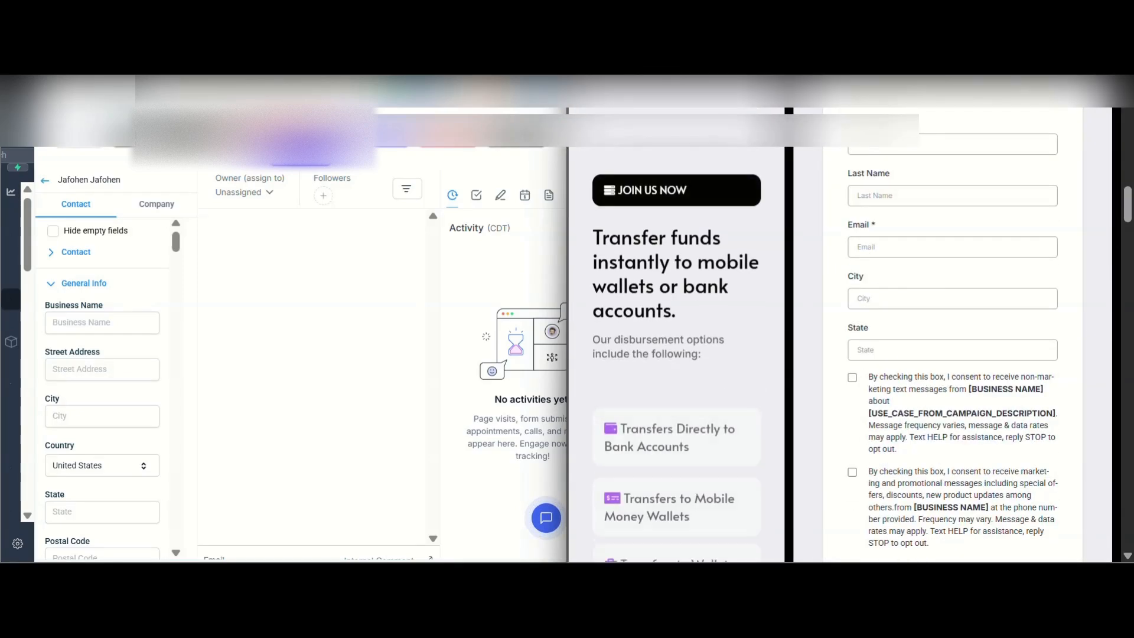
scroll(914, 354, up, 1)
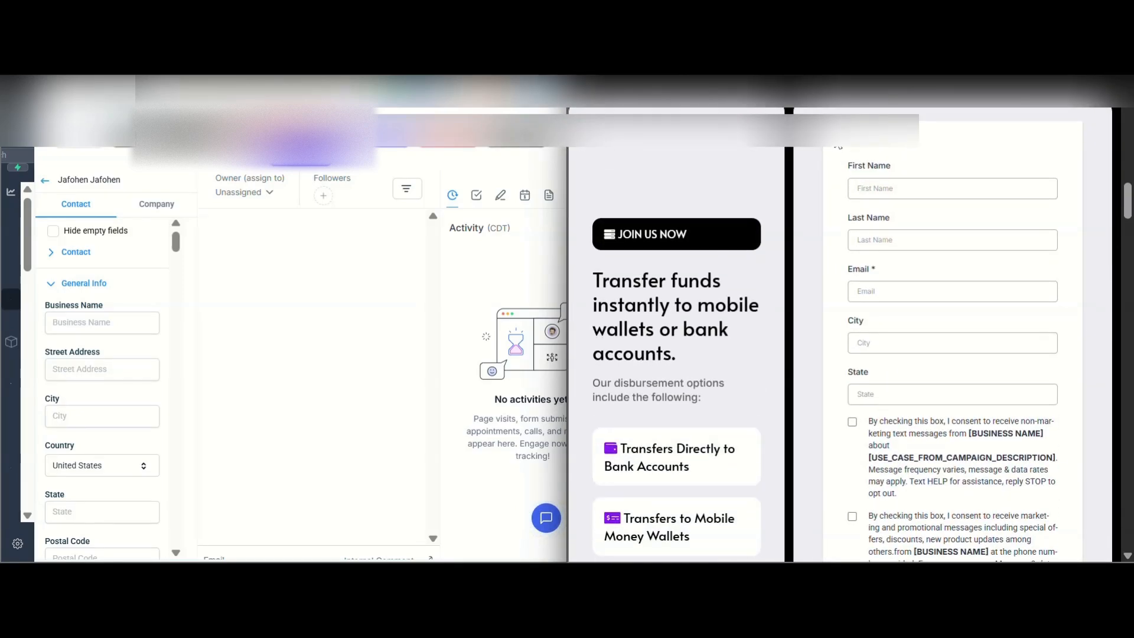
drag(835, 139, 1100, 418)
click(1103, 419)
scroll(742, 433, down, 4)
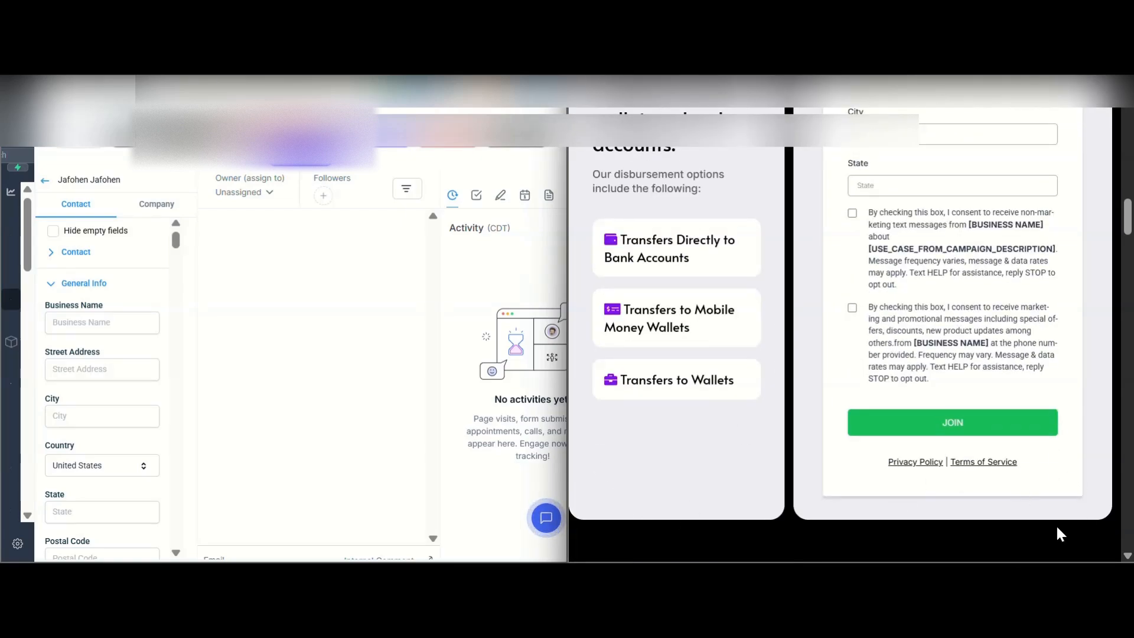
scroll(1087, 340, up, 1)
scroll(1087, 341, up, 1)
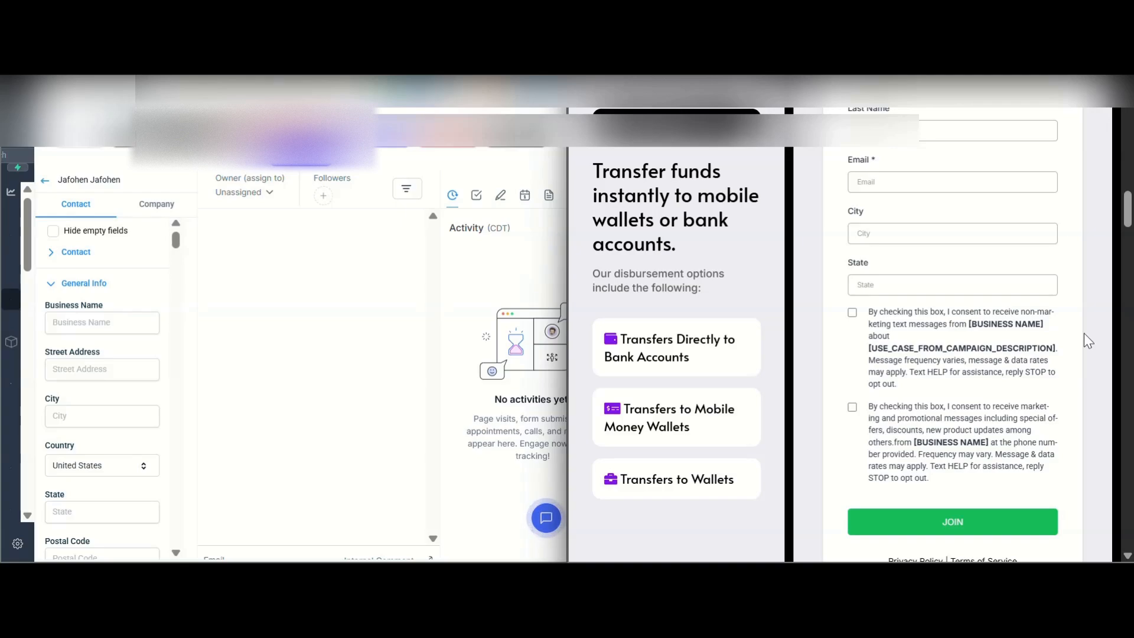
scroll(1087, 341, up, 2)
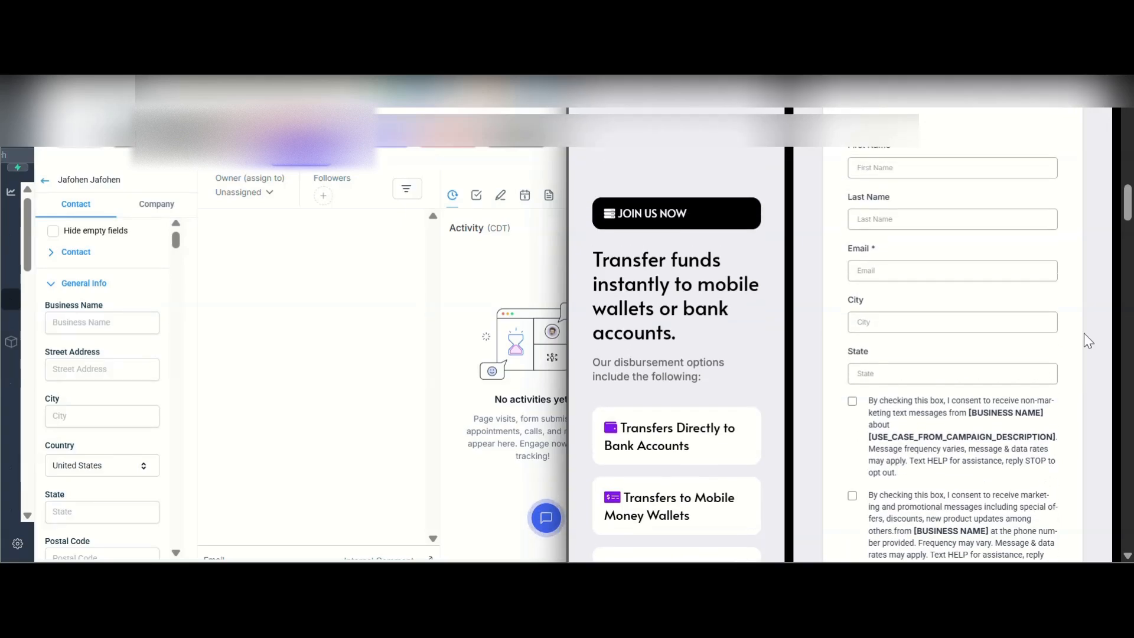
scroll(1086, 341, up, 1)
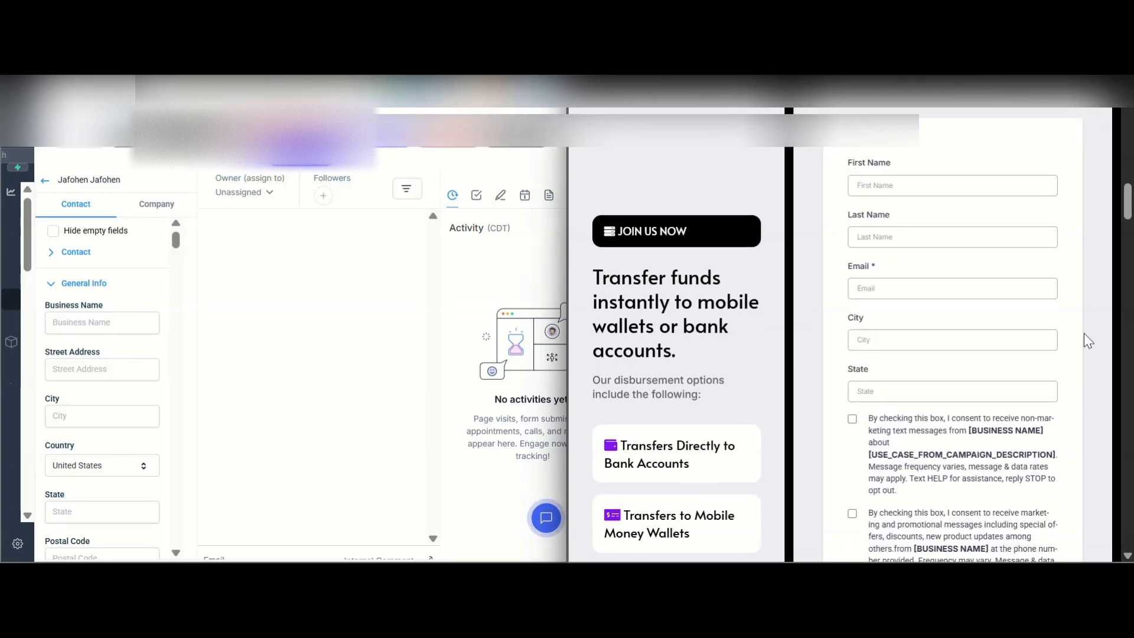